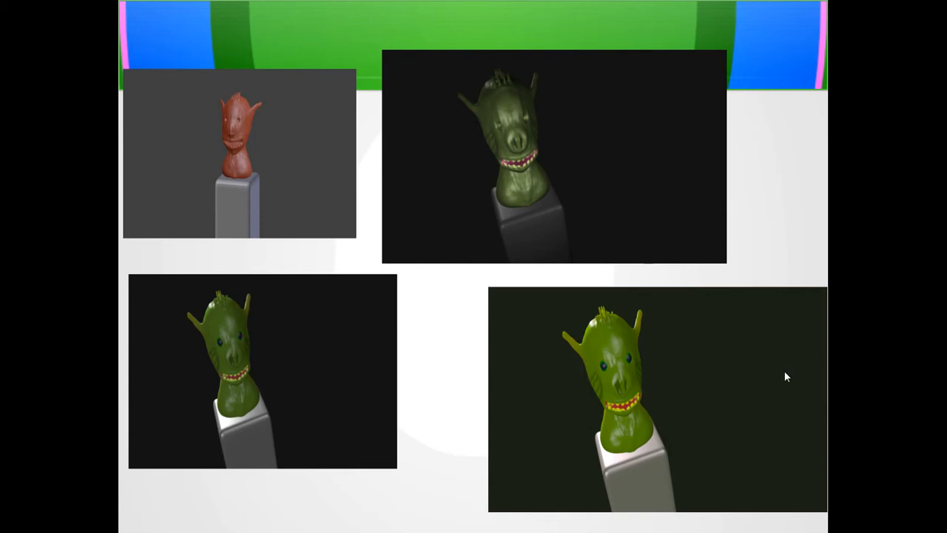
# Step: Leave the slide presentation and switch to the low-poly head model in Blender
pyautogui.click(747, 388)
pyautogui.click(470, 210)
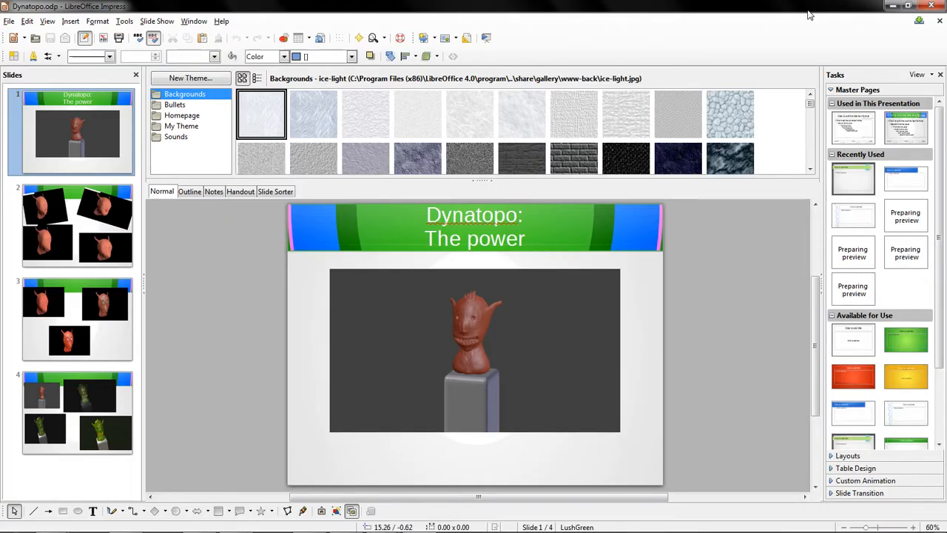
pyautogui.click(236, 522)
pyautogui.moveTo(383, 180); pyautogui.dragTo(426, 211, button='middle')
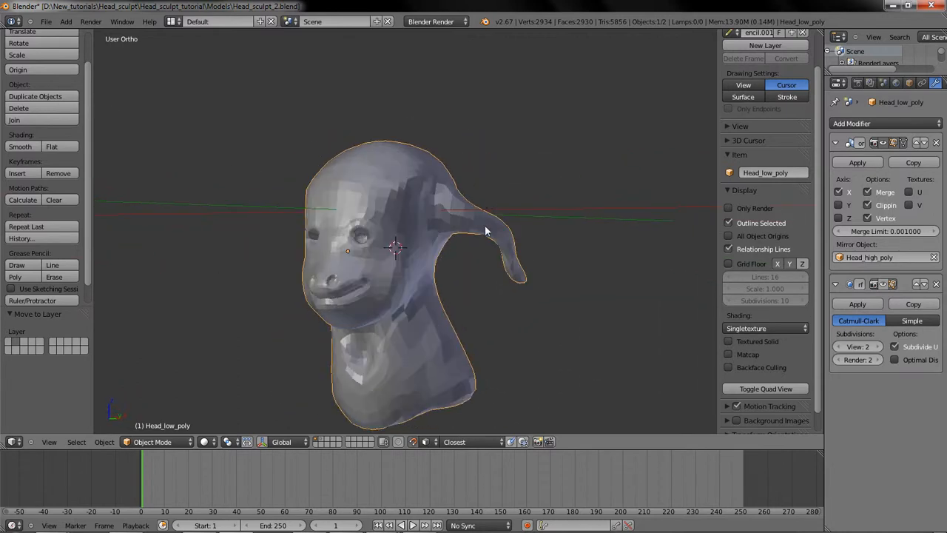
# Step: Show layer 2 and select the high-poly head to compare it with the low-poly version
pyautogui.keyDown('shift'); pyautogui.moveTo(488, 228); pyautogui.dragTo(482, 194, button='middle'); pyautogui.keyUp('shift')
pyautogui.moveTo(481, 254); pyautogui.dragTo(496, 274, button='middle')
pyautogui.click(323, 440)
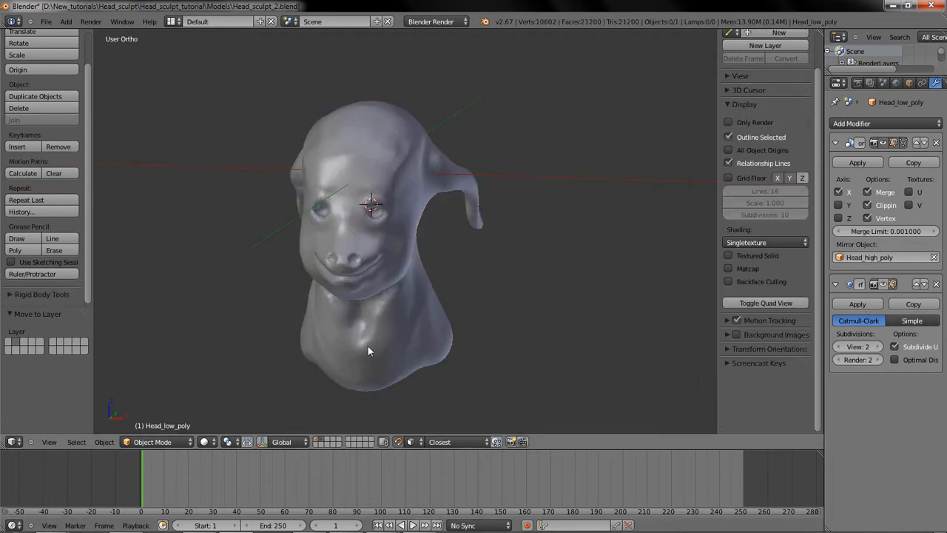
pyautogui.rightClick(376, 340)
pyautogui.moveTo(386, 330); pyautogui.dragTo(376, 331, button='middle')
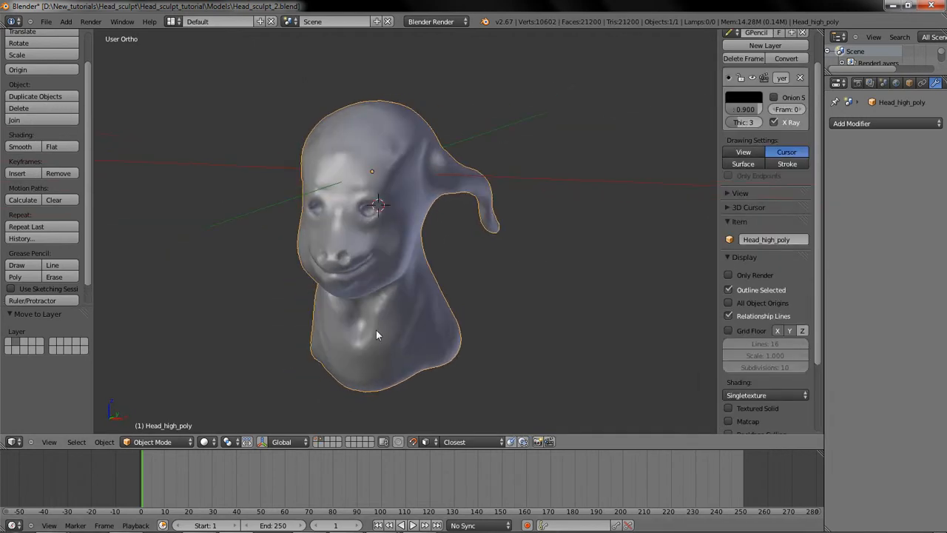
# Step: Go back to layer 1, select the low-poly head and unhide the hidden eyes
pyautogui.click(317, 439)
pyautogui.rightClick(370, 370)
pyautogui.moveTo(360, 370); pyautogui.dragTo(342, 245, button='middle')
pyautogui.hotkey('alt', 'h')
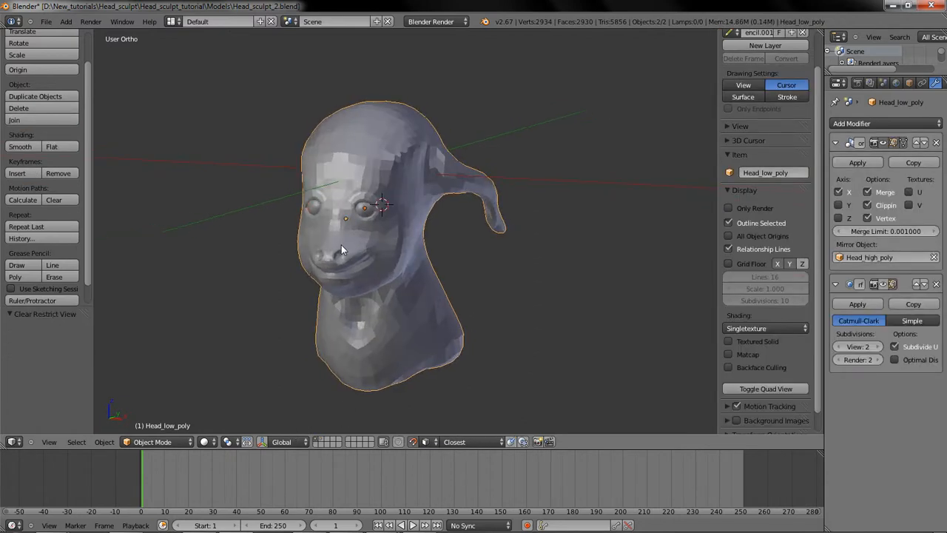
# Step: Select the eyes object, move it to layer 2, and show that layer
pyautogui.rightClick(360, 214)
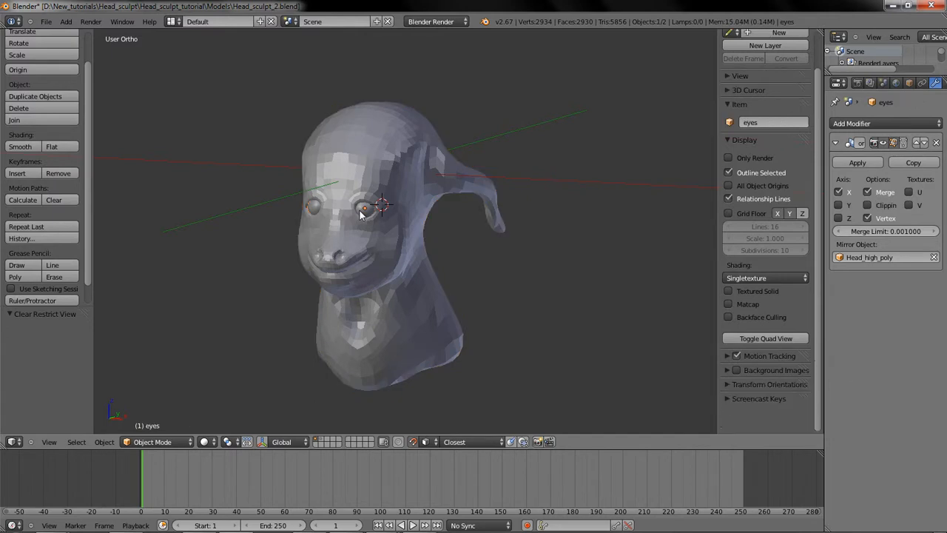
pyautogui.press('g')
pyautogui.rightClick(459, 180)
pyautogui.press('m')
pyautogui.press('2')
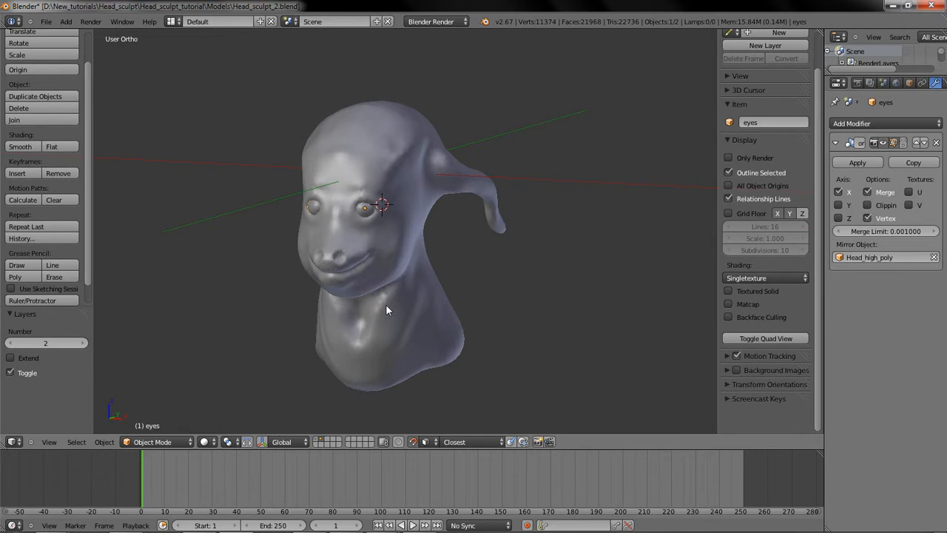
# Step: Check the head and eyes on layer 2, and reselect the low-poly head on layer 1
pyautogui.rightClick(405, 299)
pyautogui.rightClick(365, 213)
pyautogui.press('1')
pyautogui.rightClick(390, 249)
pyautogui.moveTo(390, 250); pyautogui.dragTo(424, 329, button='middle')
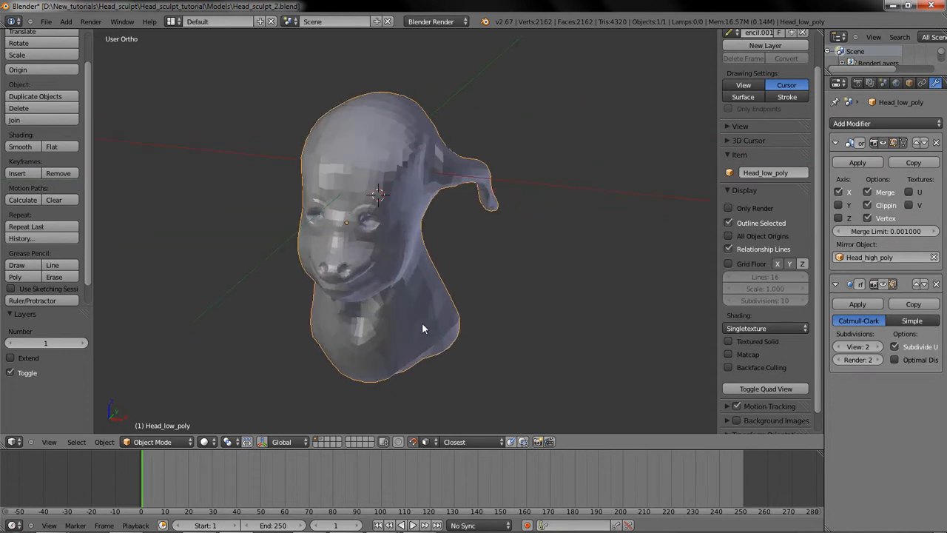
pyautogui.press('m')
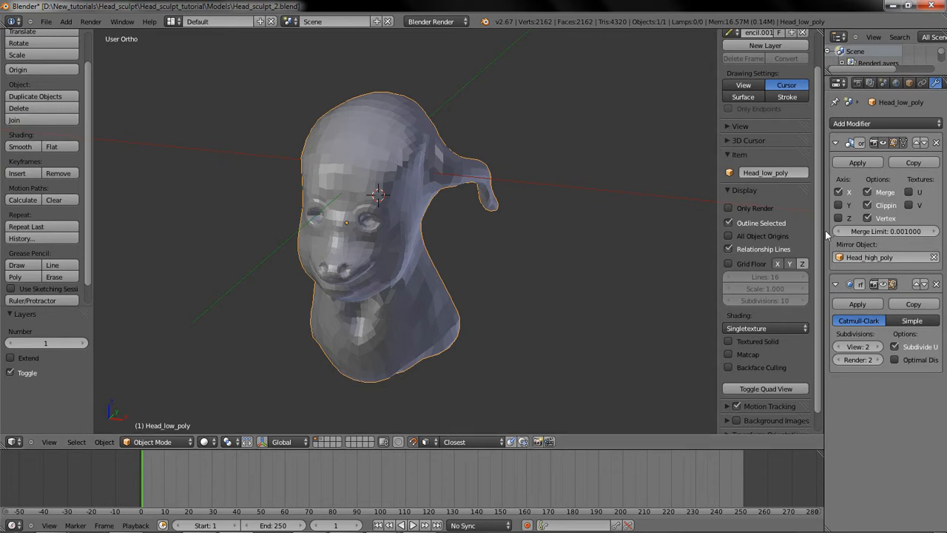
# Step: Examine the low-poly head's topology from the front in Edit Mode with nothing selected, and return to Object Mode
pyautogui.moveTo(456, 232); pyautogui.dragTo(508, 232, button='middle')
pyautogui.press('Tab')
pyautogui.scroll(2, 515, 221)
pyautogui.scroll(1, 515, 222)
pyautogui.press('a')
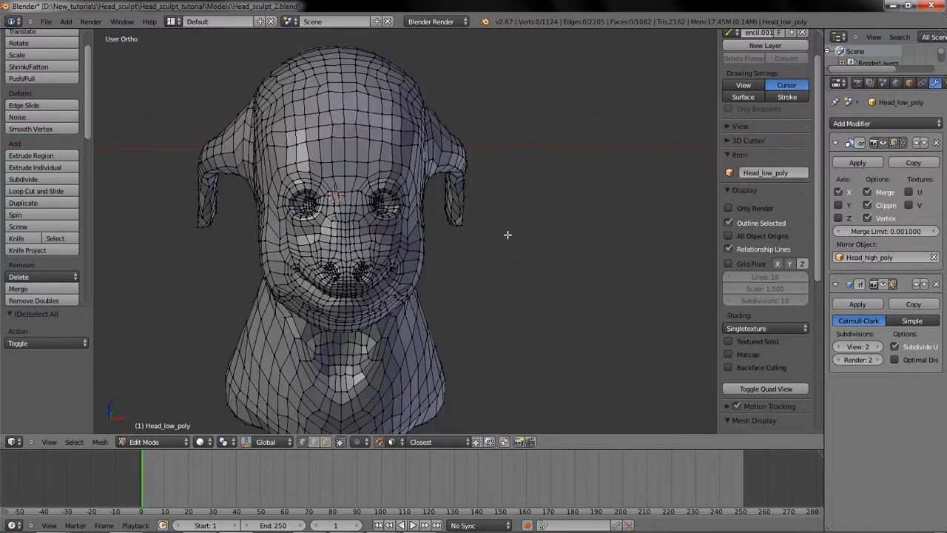
pyautogui.scroll(4, 509, 231)
pyautogui.press('Tab')
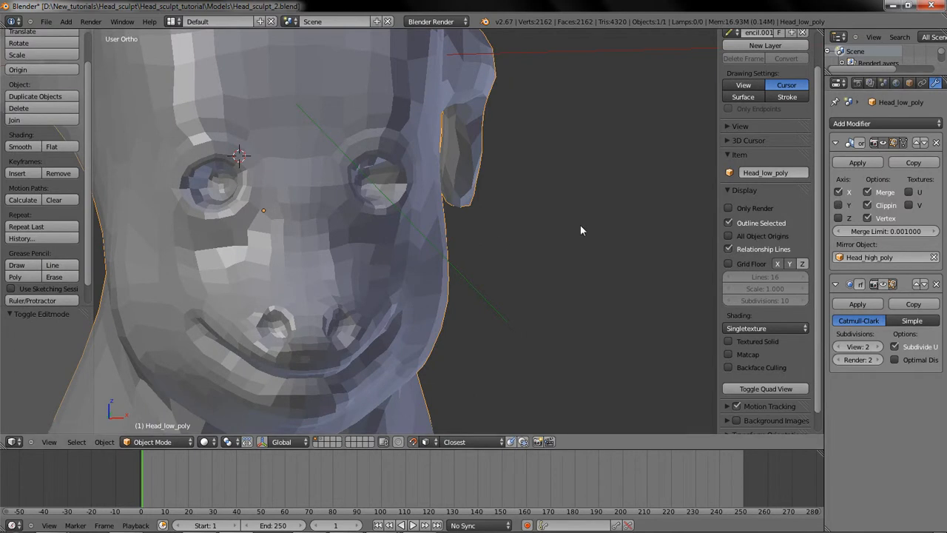
# Step: Set the viewport to textured shading and perspective, and examine the low-poly head's surface up close for irregular faces
pyautogui.press('z')
pyautogui.moveTo(528, 264); pyautogui.dragTo(488, 175, button='middle')
pyautogui.press('z')
pyautogui.hotkey('alt', 'z')
pyautogui.scroll(-5, 482, 192)
pyautogui.scroll(3, 320, 253)
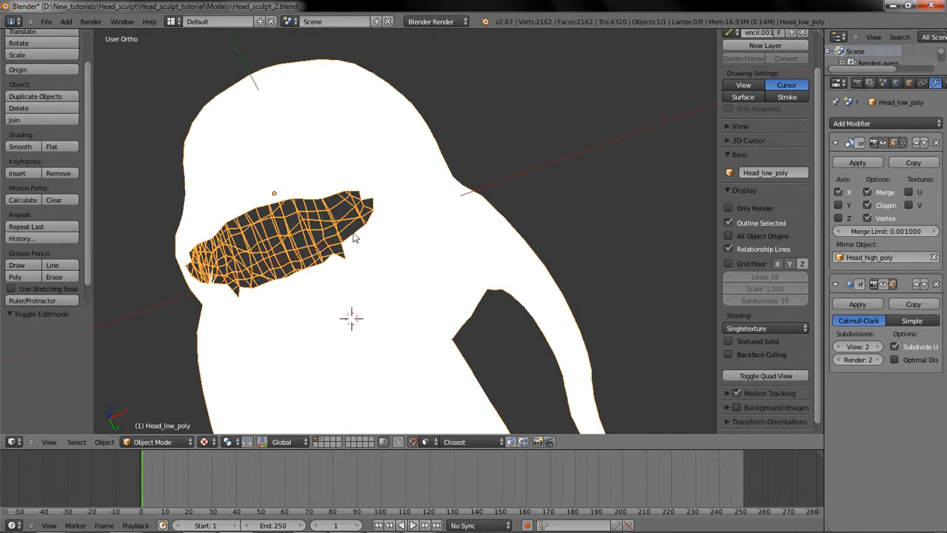
pyautogui.moveTo(331, 257); pyautogui.dragTo(535, 334, button='middle')
pyautogui.scroll(2, 535, 334)
pyautogui.scroll(-5, 463, 293)
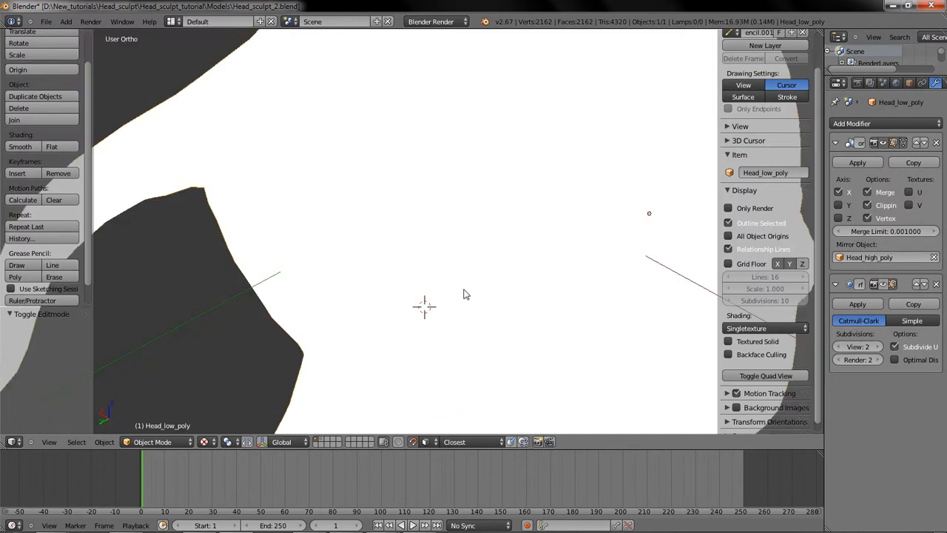
pyautogui.scroll(6, 464, 294)
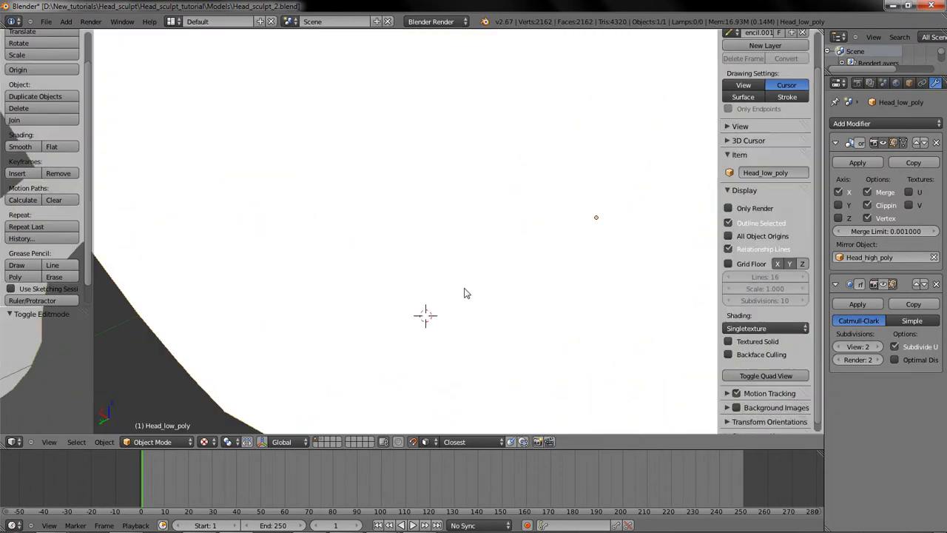
pyautogui.press('KP_5')
pyautogui.scroll(-1, 481, 290)
pyautogui.scroll(2, 477, 291)
pyautogui.moveTo(474, 291); pyautogui.dragTo(357, 266, button='middle')
pyautogui.scroll(2, 429, 285)
pyautogui.scroll(-5, 447, 292)
# Step: Select the entire low-poly mesh in Edit Mode and recalculate its normals to face outward
pyautogui.press('Tab')
pyautogui.press('a')
pyautogui.press('a')
pyautogui.press('a')
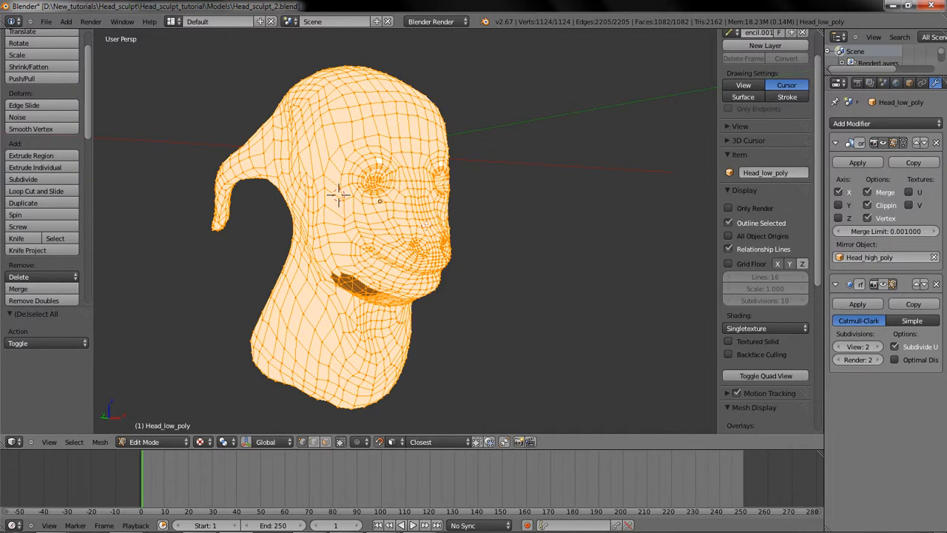
pyautogui.hotkey('ctrl', 'n')
pyautogui.moveTo(426, 308); pyautogui.dragTo(304, 307, button='middle')
pyautogui.press('a')
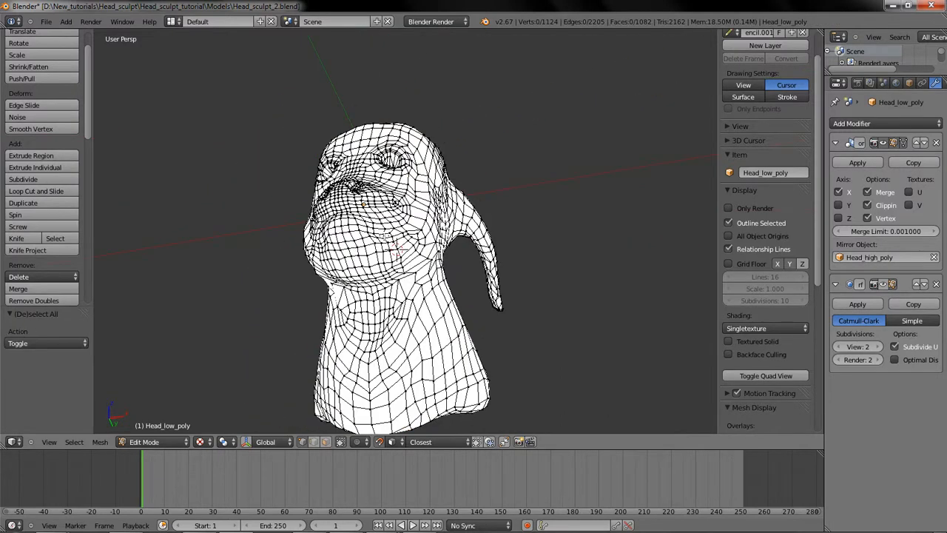
# Step: Return to Object Mode with solid shading and check the head from the front and side
pyautogui.press('Tab')
pyautogui.hotkey('alt', 'z')
pyautogui.moveTo(385, 236)
pyautogui.mouseDown(button='middle')
pyautogui.moveTo(388, 269)
pyautogui.moveTo(395, 261)
pyautogui.moveTo(399, 272)
pyautogui.mouseUp(button='middle')
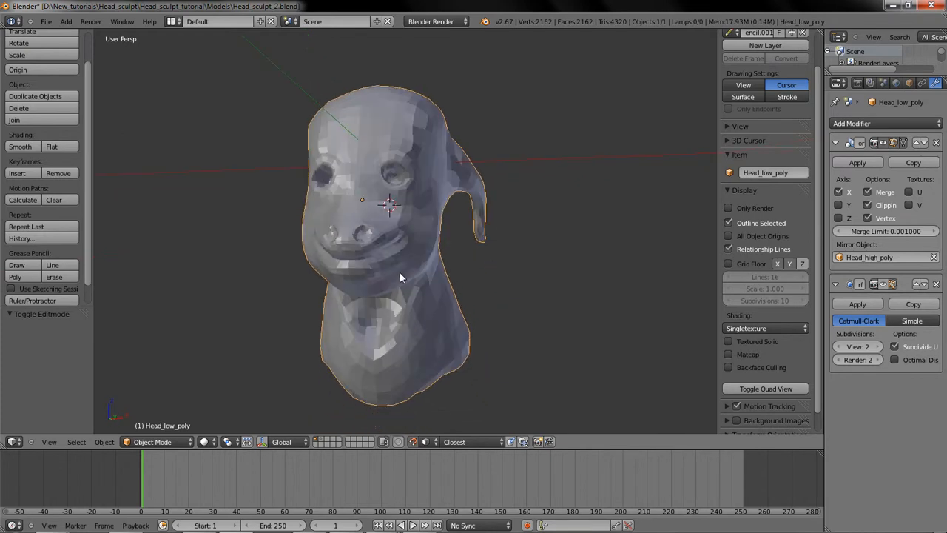
pyautogui.moveTo(399, 273); pyautogui.dragTo(419, 279, button='middle')
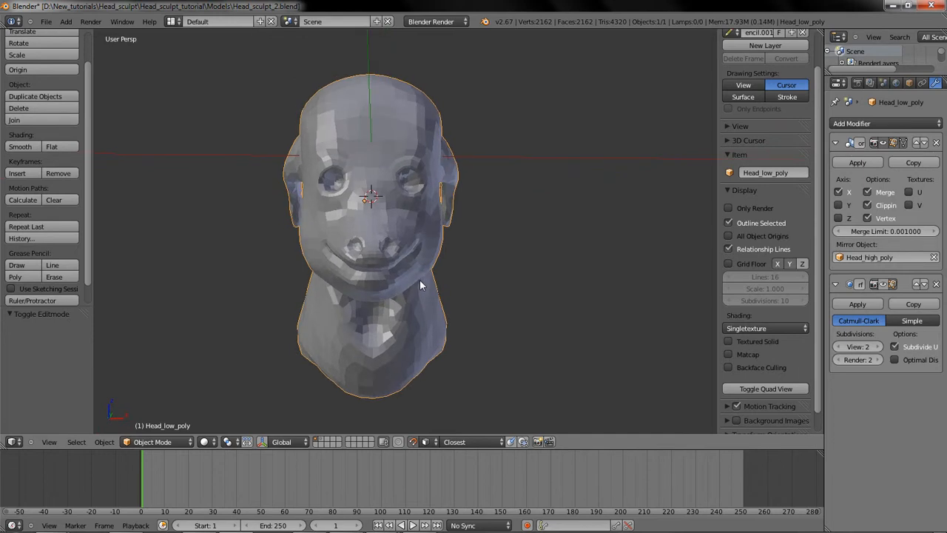
pyautogui.moveTo(420, 279)
pyautogui.mouseDown(button='middle')
pyautogui.moveTo(381, 291)
pyautogui.moveTo(408, 272)
pyautogui.mouseUp(button='middle')
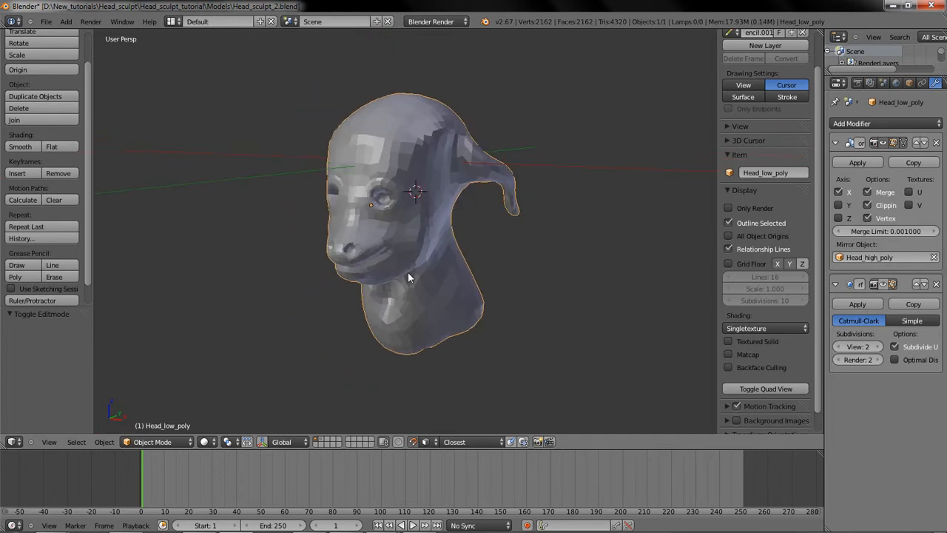
# Step: Apply the Mirror modifier and shade the head smooth with its subdivision displayed in the viewport
pyautogui.click(859, 163)
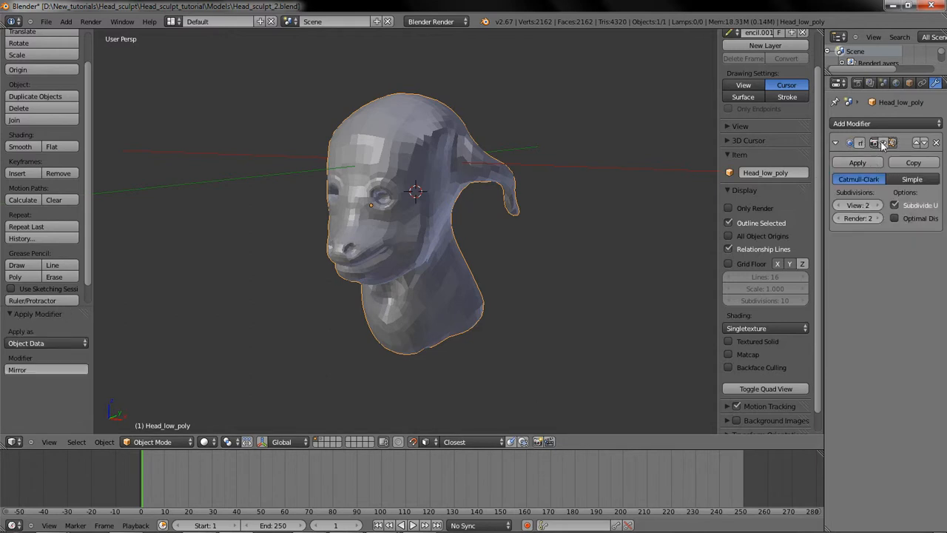
pyautogui.moveTo(591, 210)
pyautogui.mouseDown(button='middle')
pyautogui.moveTo(624, 214)
pyautogui.moveTo(607, 212)
pyautogui.mouseUp(button='middle')
pyautogui.click(20, 147)
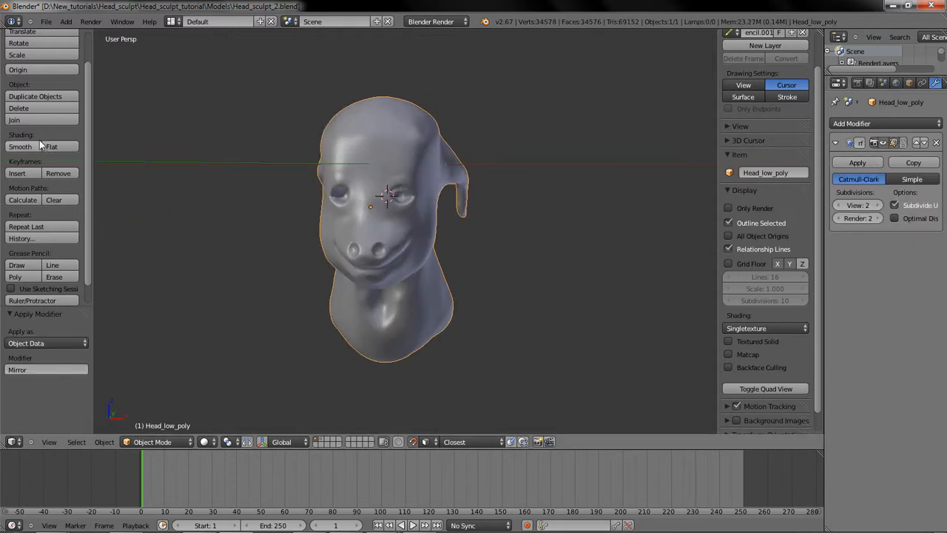
pyautogui.scroll(3, 347, 212)
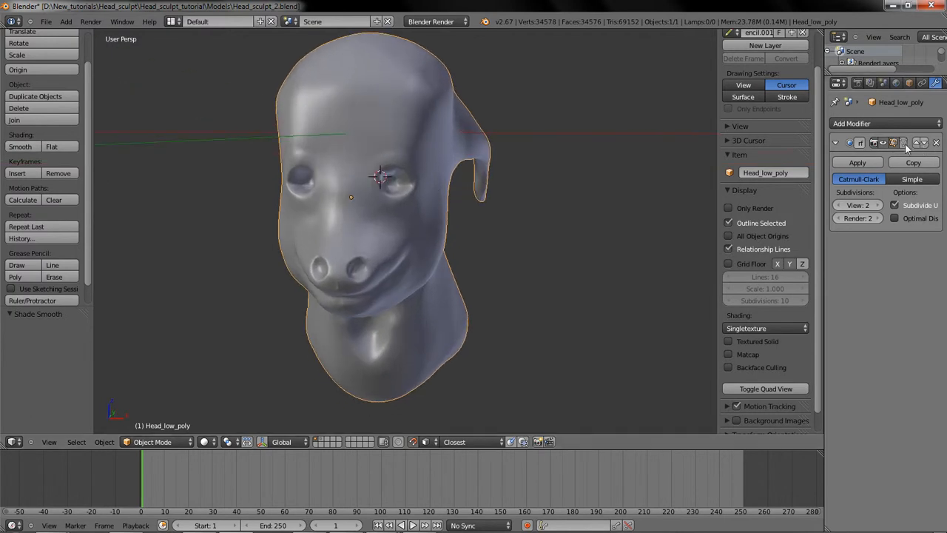
# Step: Inspect the head's centre edge loop in Edit Mode and remove doubles from the entire mesh
pyautogui.press('Tab')
pyautogui.moveTo(535, 224)
pyautogui.mouseDown(button='middle')
pyautogui.moveTo(502, 249)
pyautogui.moveTo(541, 220)
pyautogui.mouseUp(button='middle')
pyautogui.keyDown('alt'); pyautogui.rightClick(364, 171); pyautogui.keyUp('alt')
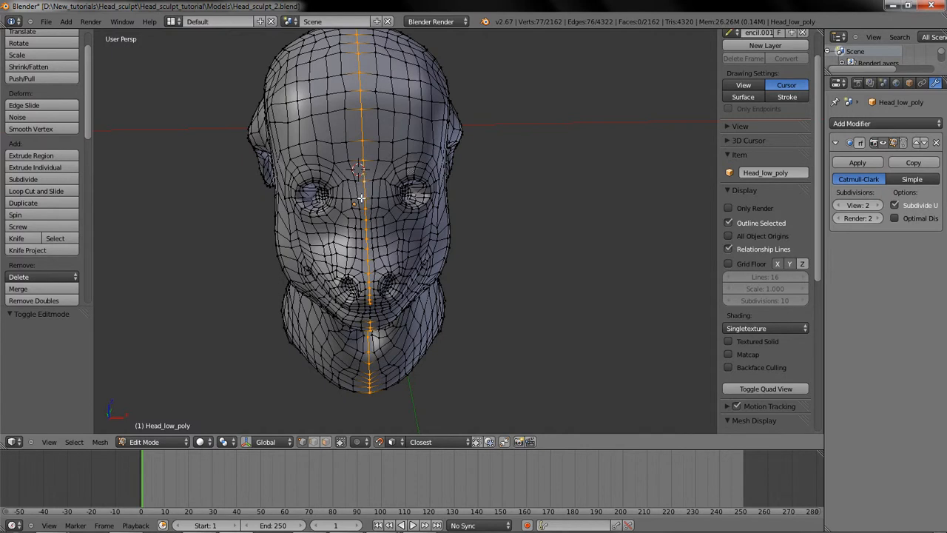
pyautogui.moveTo(360, 197); pyautogui.dragTo(385, 222, button='middle')
pyautogui.scroll(5, 395, 229)
pyautogui.press('a')
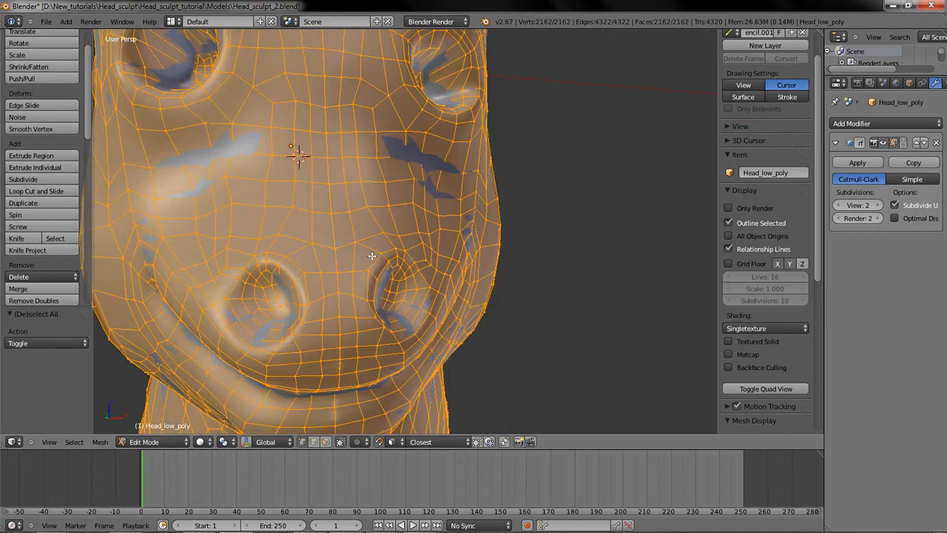
pyautogui.press('w')
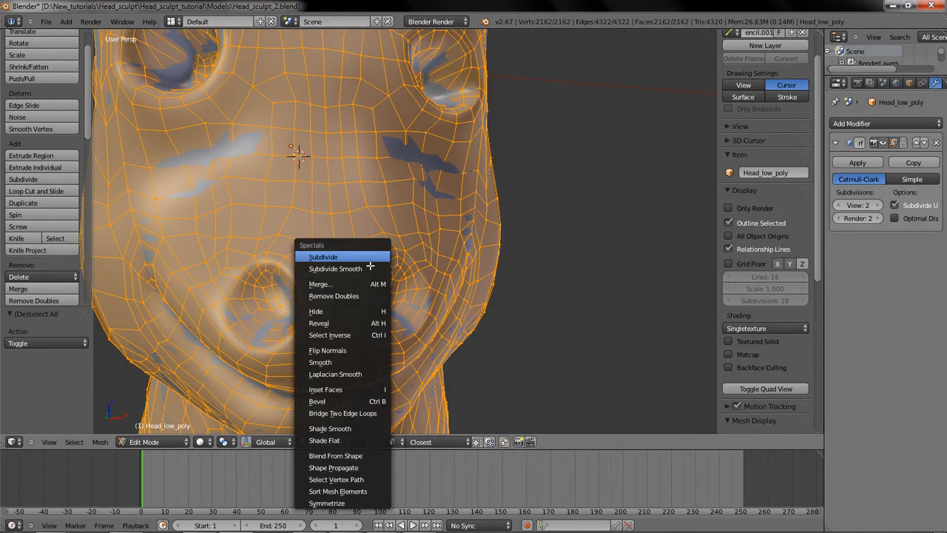
pyautogui.click(361, 296)
pyautogui.press('a')
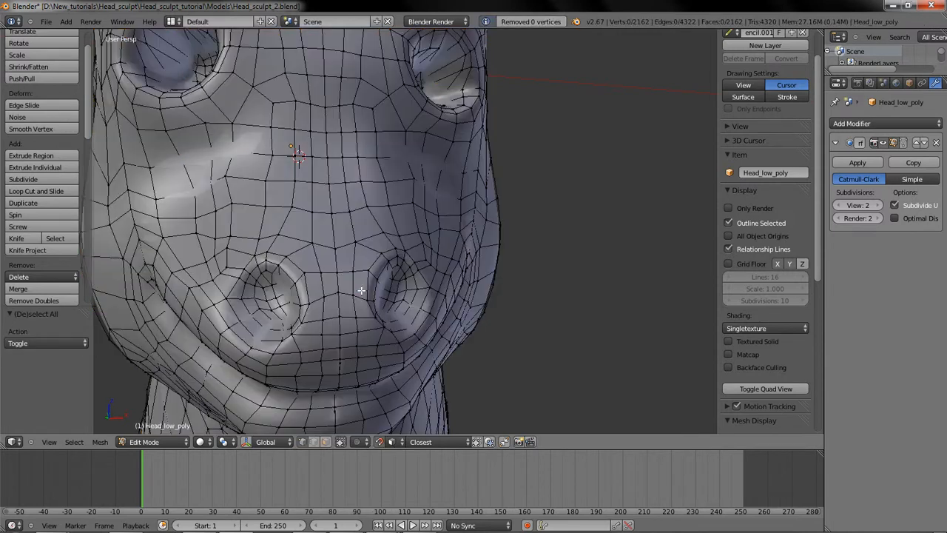
# Step: Examine the shading flaw at the centre vertex of the lower lip, trying out a small move of that vertex
pyautogui.scroll(2, 361, 290)
pyautogui.keyDown('shift'); pyautogui.moveTo(293, 380); pyautogui.dragTo(389, 268, button='middle'); pyautogui.keyUp('shift')
pyautogui.scroll(2, 385, 167)
pyautogui.scroll(-3, 387, 251)
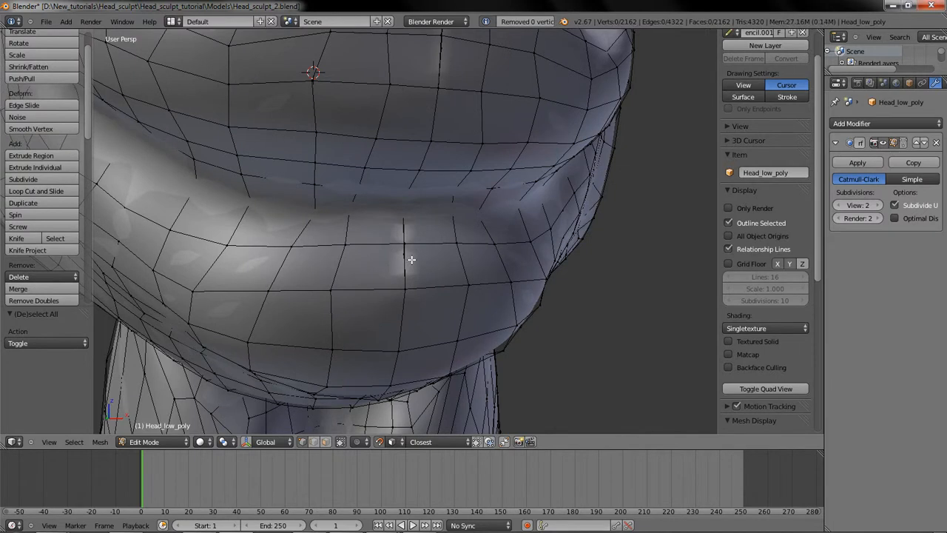
pyautogui.rightClick(407, 258)
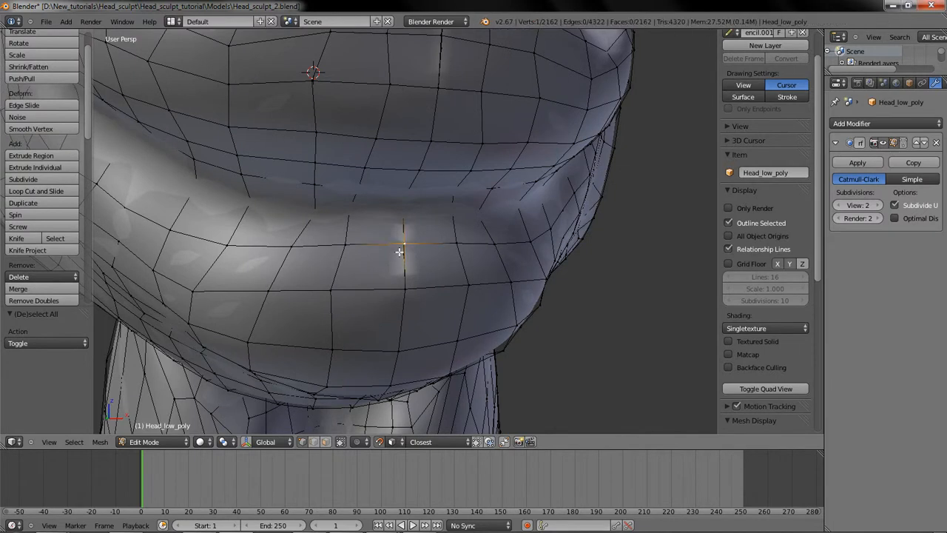
pyautogui.scroll(2, 411, 251)
pyautogui.scroll(-3, 324, 346)
pyautogui.scroll(3, 317, 345)
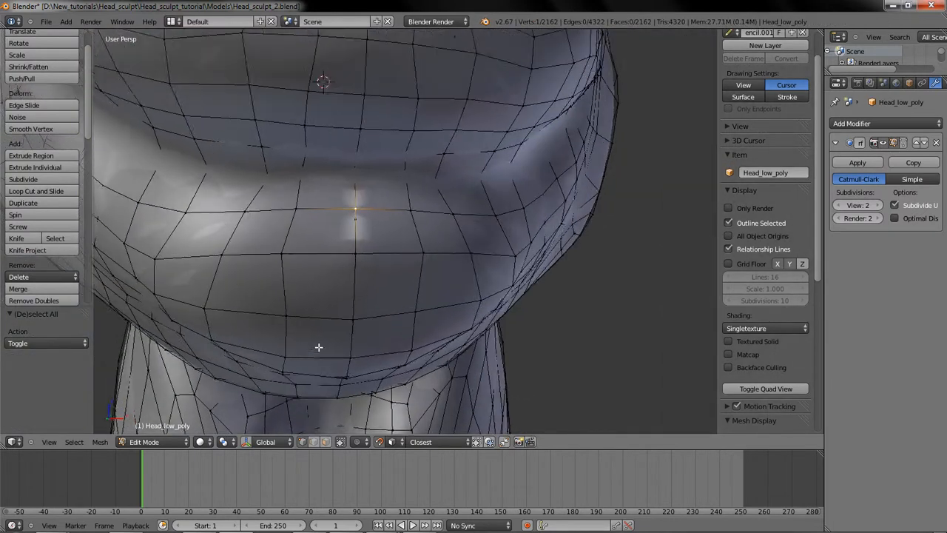
pyautogui.scroll(2, 304, 323)
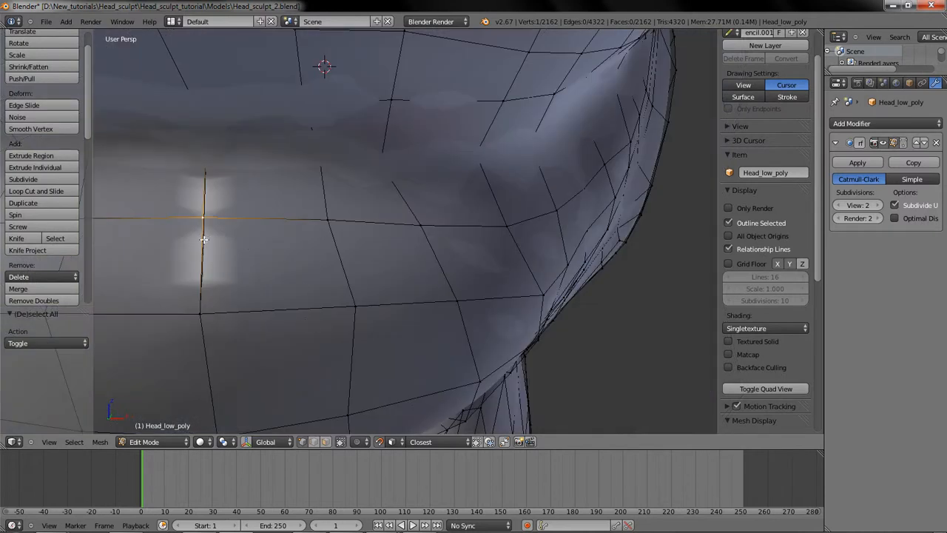
pyautogui.press('g')
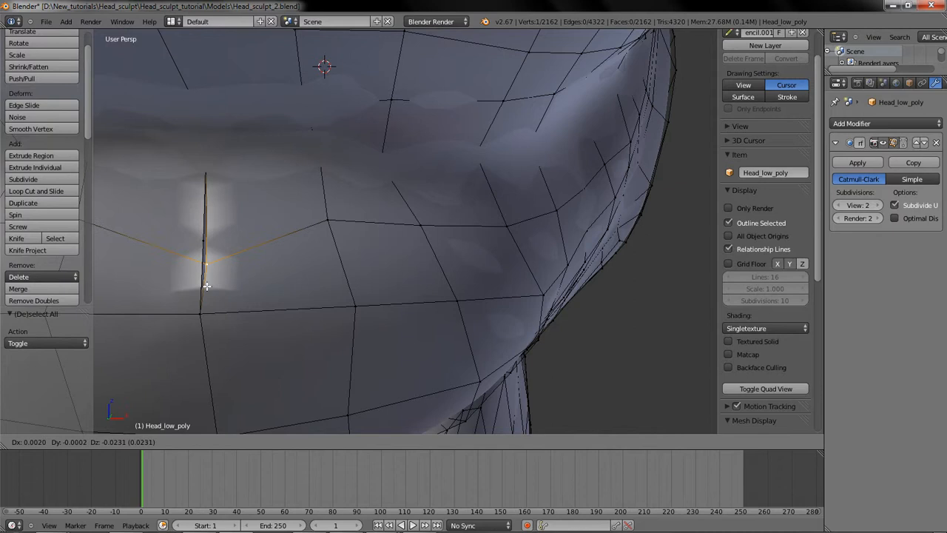
pyautogui.rightClick(195, 254)
# Step: Enable the Only Render display option and examine the mesh around both lips
pyautogui.press('z')
pyautogui.press('a')
pyautogui.press('z')
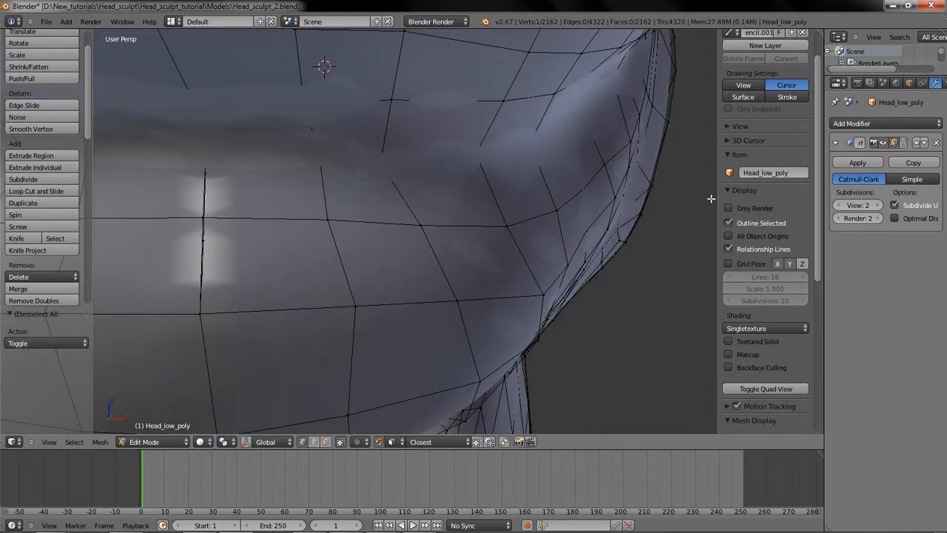
pyautogui.click(728, 208)
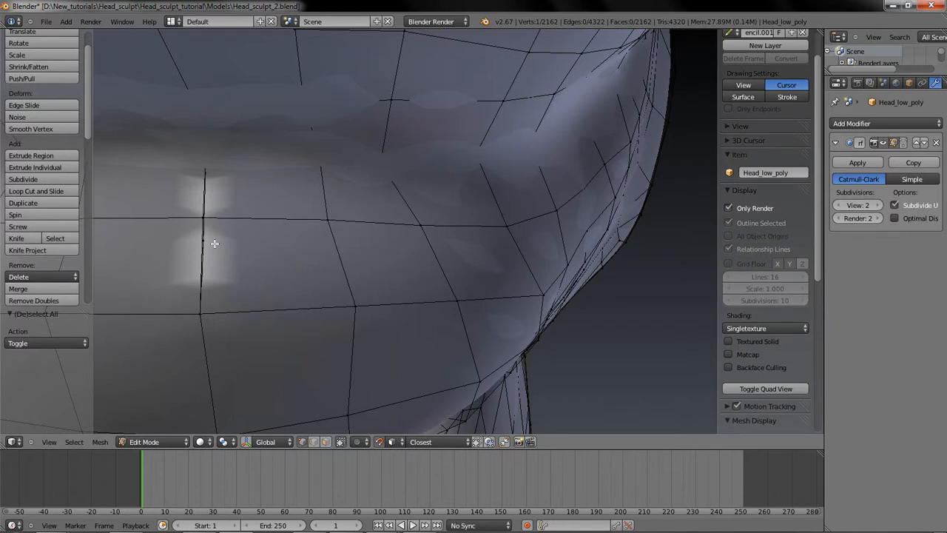
pyautogui.scroll(-6, 232, 269)
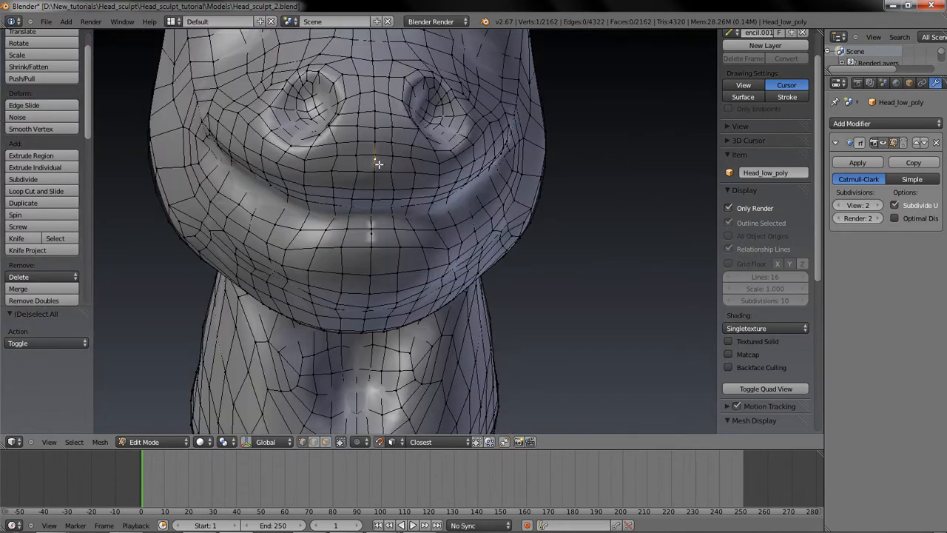
pyautogui.scroll(4, 378, 163)
pyautogui.keyDown('shift'); pyautogui.moveTo(379, 164); pyautogui.dragTo(378, 218, button='middle'); pyautogui.keyUp('shift')
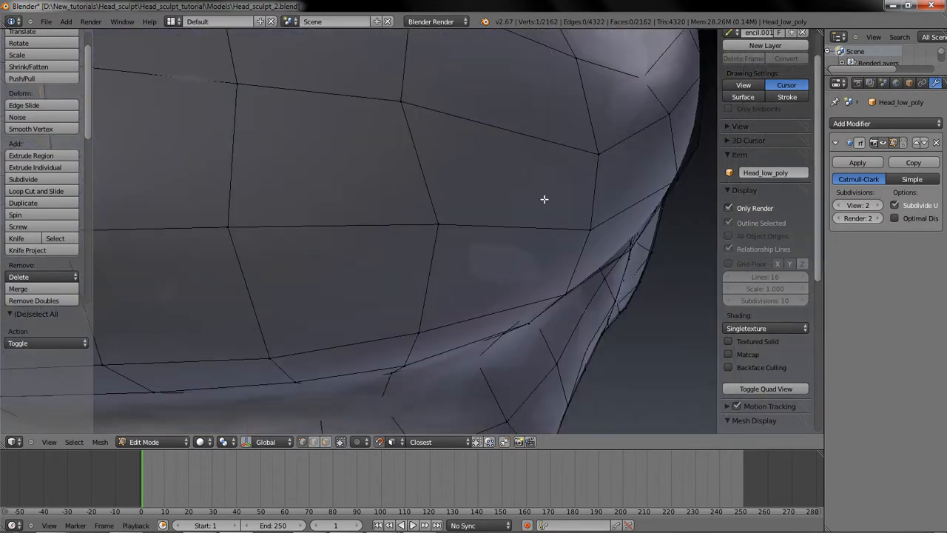
# Step: Delete the two stray vertices on the head's centre line, one on the upper lip and one on the lower lip
pyautogui.scroll(-5, 544, 200)
pyautogui.scroll(3, 544, 199)
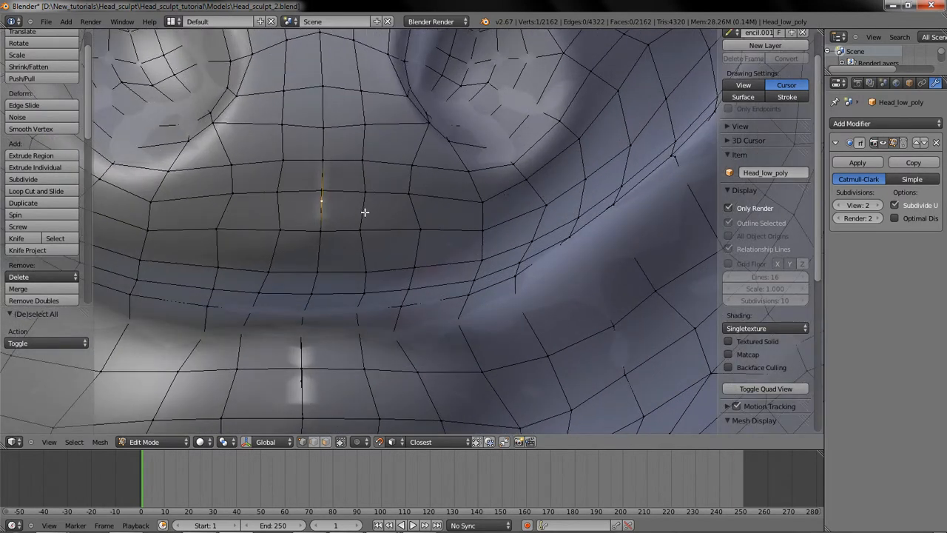
pyautogui.rightClick(323, 190)
pyautogui.rightClick(321, 203)
pyautogui.press('x')
pyautogui.click(321, 202)
pyautogui.rightClick(302, 381)
pyautogui.press('x')
pyautogui.click(328, 387)
pyautogui.scroll(-2, 315, 378)
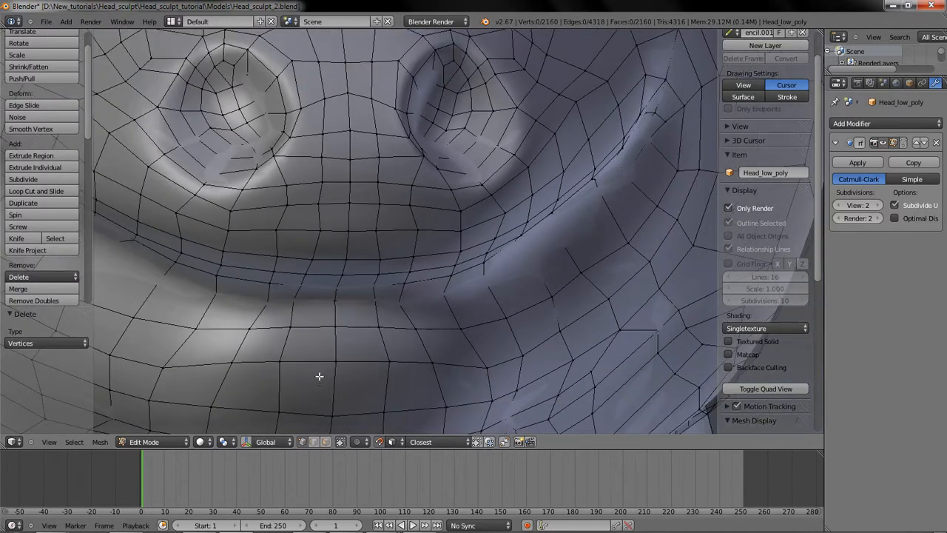
# Step: Check the cleaned-up head in Edit Mode and Object Mode, and save the file over the existing Head_sculpt_2.blend
pyautogui.keyDown('alt'); pyautogui.rightClick(339, 342); pyautogui.keyUp('alt')
pyautogui.scroll(-6, 341, 341)
pyautogui.moveTo(342, 342)
pyautogui.mouseDown(button='middle')
pyautogui.moveTo(467, 345)
pyautogui.moveTo(573, 319)
pyautogui.moveTo(576, 381)
pyautogui.moveTo(395, 396)
pyautogui.moveTo(328, 381)
pyautogui.moveTo(355, 354)
pyautogui.mouseUp(button='middle')
pyautogui.press('a')
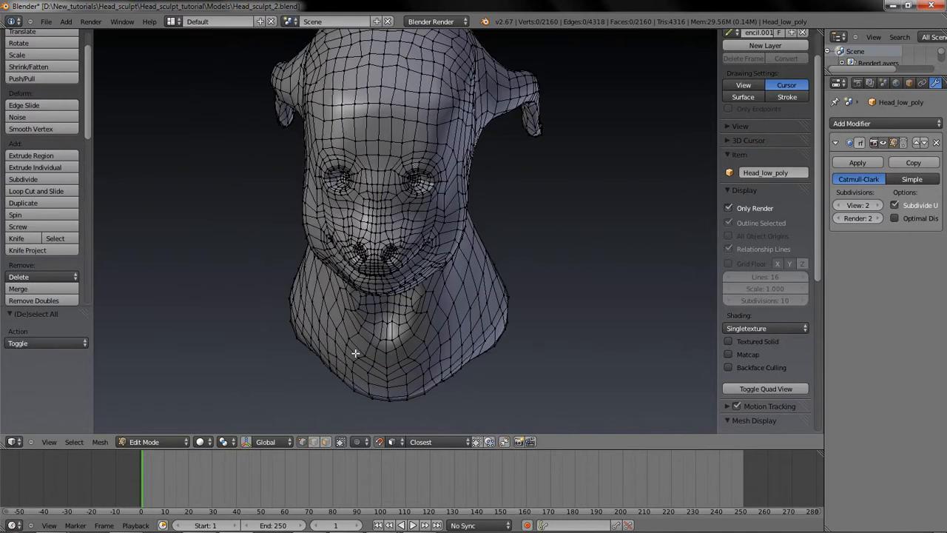
pyautogui.press('Tab')
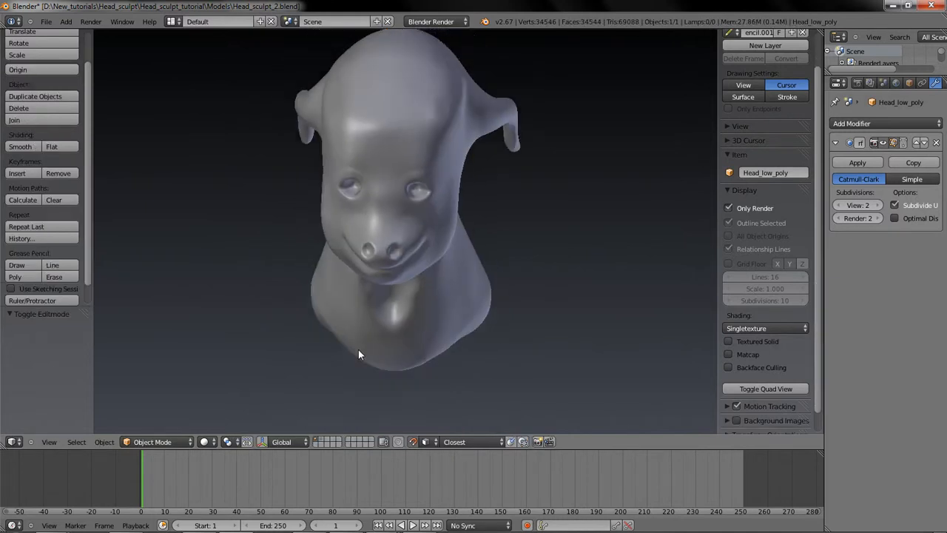
pyautogui.press('Tab')
pyautogui.scroll(2, 358, 354)
pyautogui.press('Tab')
pyautogui.hotkey('ctrl', 's')
pyautogui.click(382, 297)
# Step: Select the head's centre edge loop in Edit Mode and show the mesh as wireframe from the side
pyautogui.press('Tab')
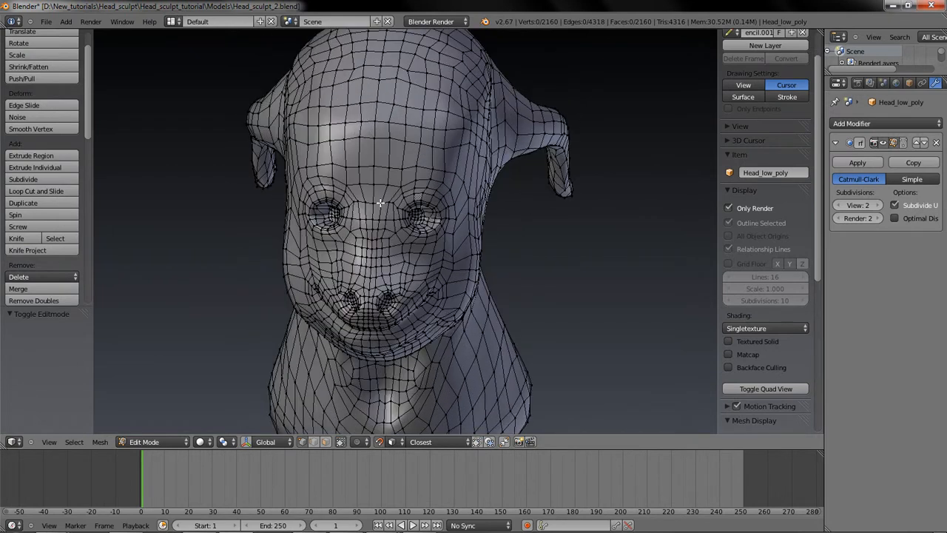
pyautogui.keyDown('alt'); pyautogui.rightClick(370, 199); pyautogui.keyUp('alt')
pyautogui.press('KP_3')
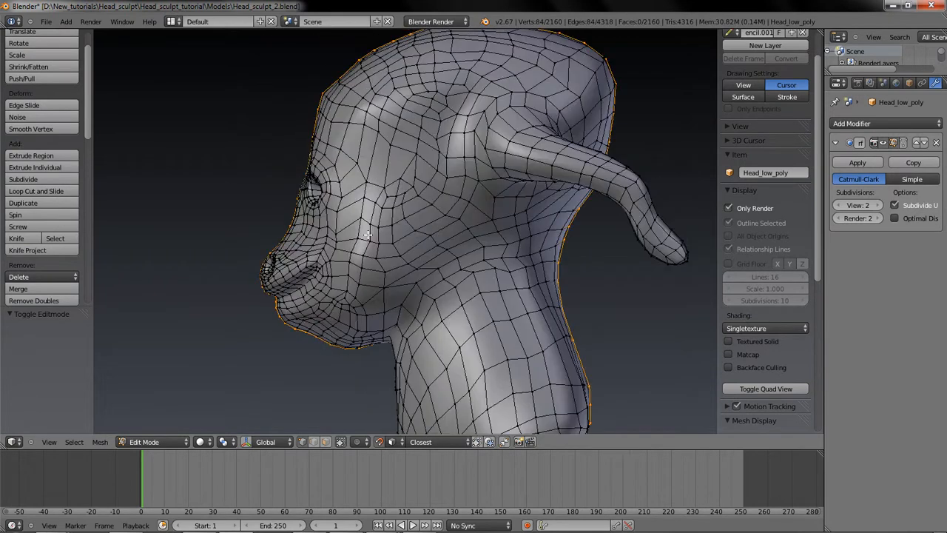
pyautogui.press('z')
pyautogui.scroll(-2, 362, 247)
pyautogui.keyDown('shift'); pyautogui.moveTo(362, 271); pyautogui.dragTo(341, 230, button='middle'); pyautogui.keyUp('shift')
# Step: Deselect the face, neck and lower back parts of the centre loop, keeping only the edges over the skull selected
pyautogui.press('b')
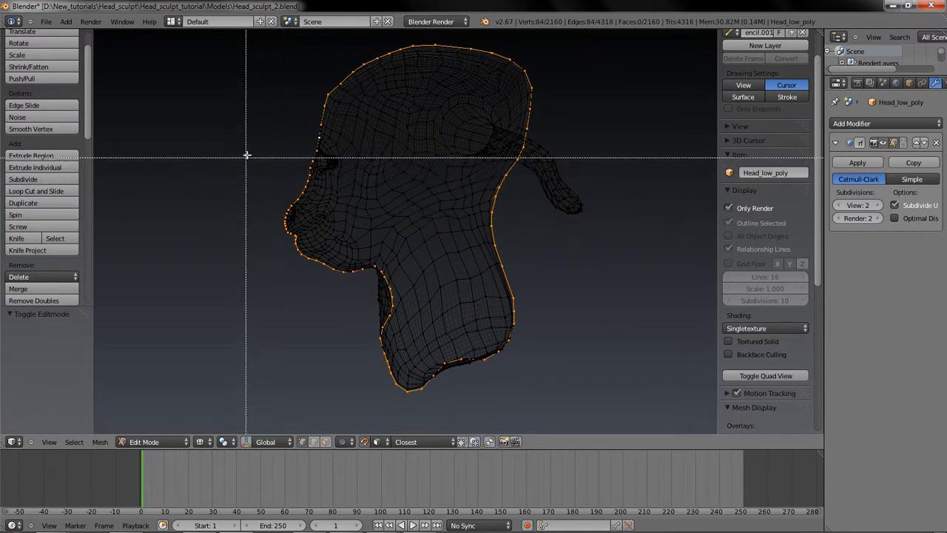
pyautogui.moveTo(248, 152); pyautogui.dragTo(480, 416)
pyautogui.press('b')
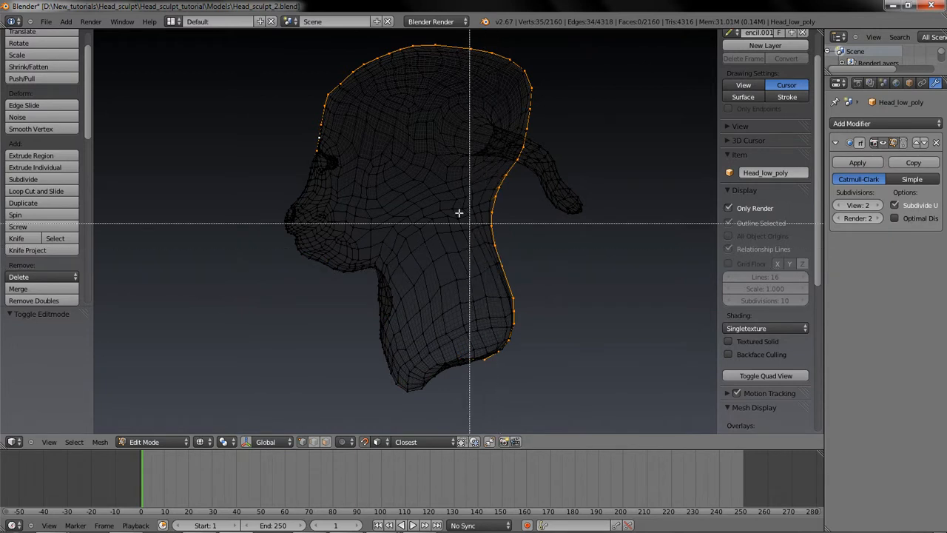
pyautogui.rightClick(451, 186)
pyautogui.press('b')
pyautogui.moveTo(450, 189); pyautogui.dragTo(611, 402, button='middle')
pyautogui.press('b')
pyautogui.moveTo(459, 154); pyautogui.dragTo(552, 260, button='middle')
pyautogui.scroll(-2, 324, 155)
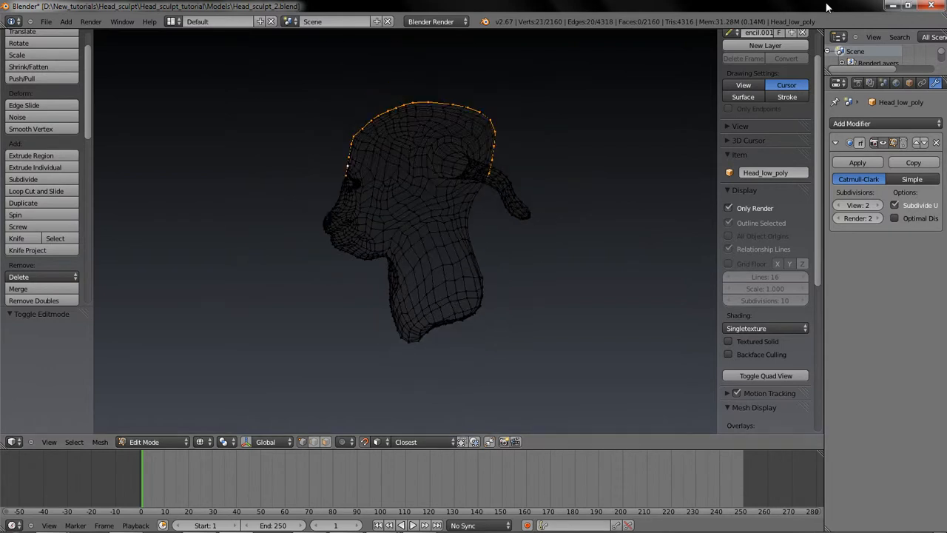
# Step: Split the 3D view in two, change one half to a UV/Image Editor and make it narrower
pyautogui.press('b')
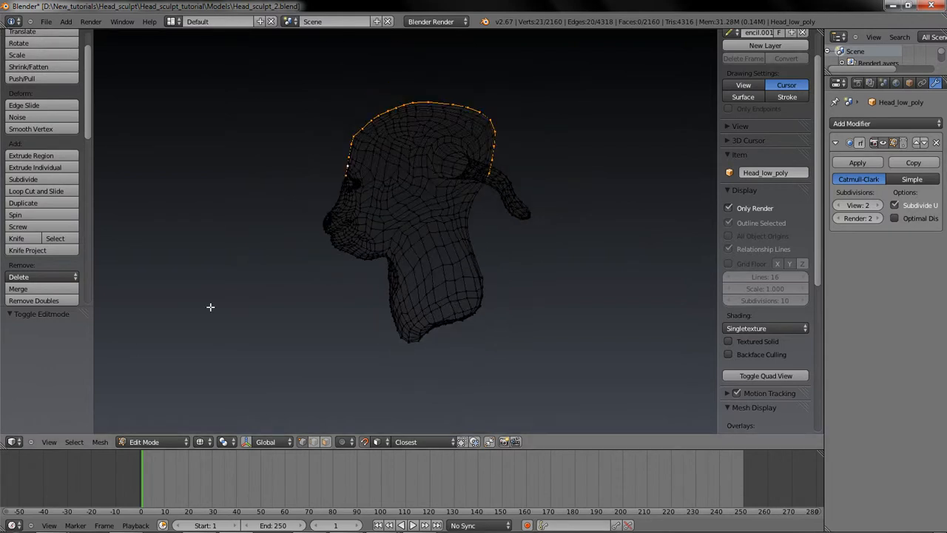
pyautogui.moveTo(569, 36); pyautogui.dragTo(516, 6)
pyautogui.moveTo(820, 31); pyautogui.dragTo(431, 44)
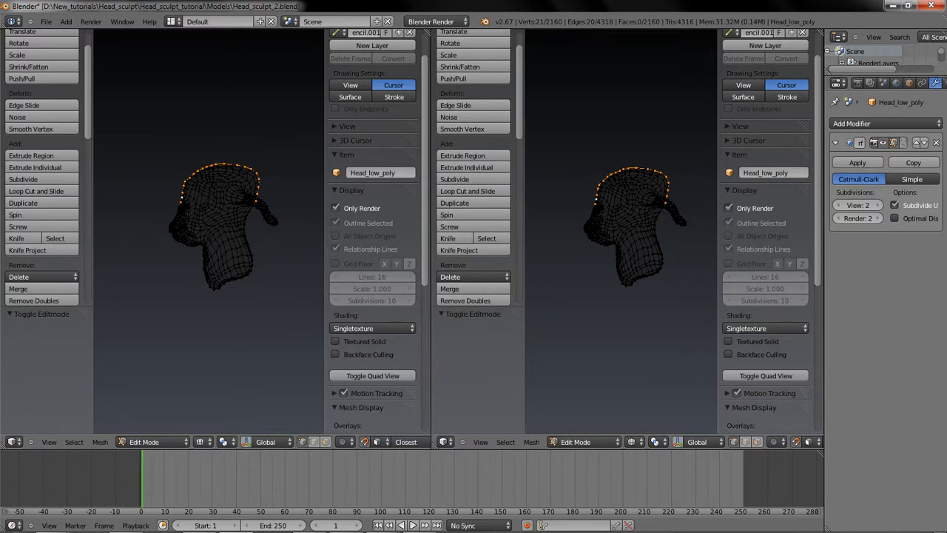
pyautogui.click(12, 442)
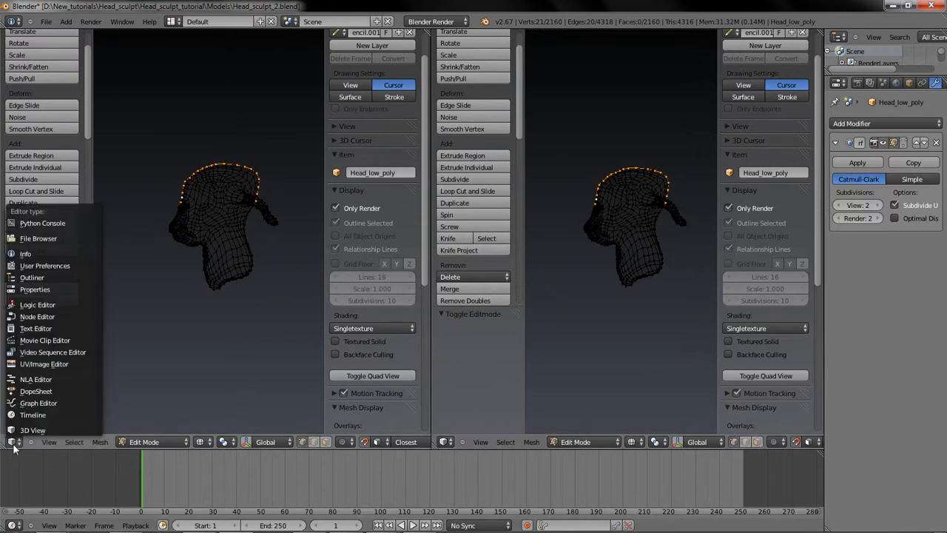
pyautogui.click(43, 366)
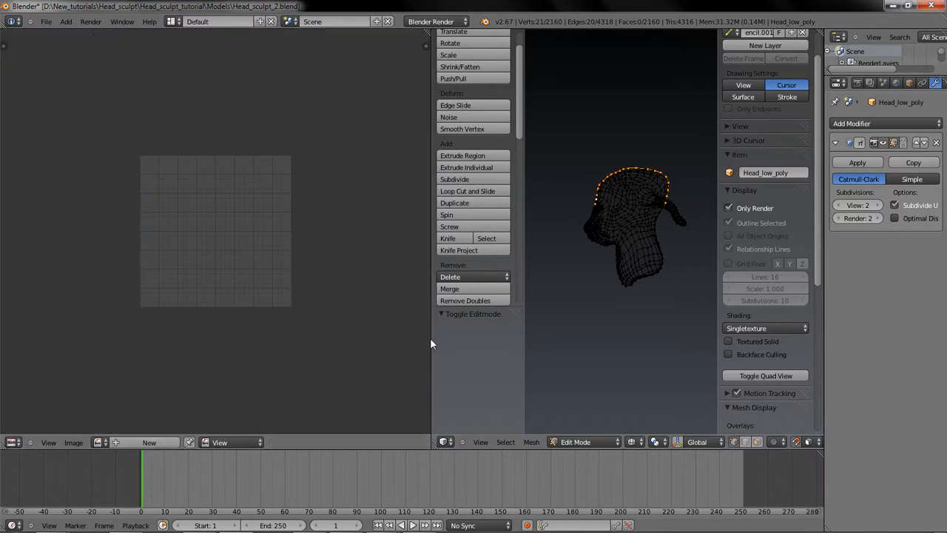
pyautogui.moveTo(429, 342); pyautogui.dragTo(325, 343)
pyautogui.scroll(1, 205, 315)
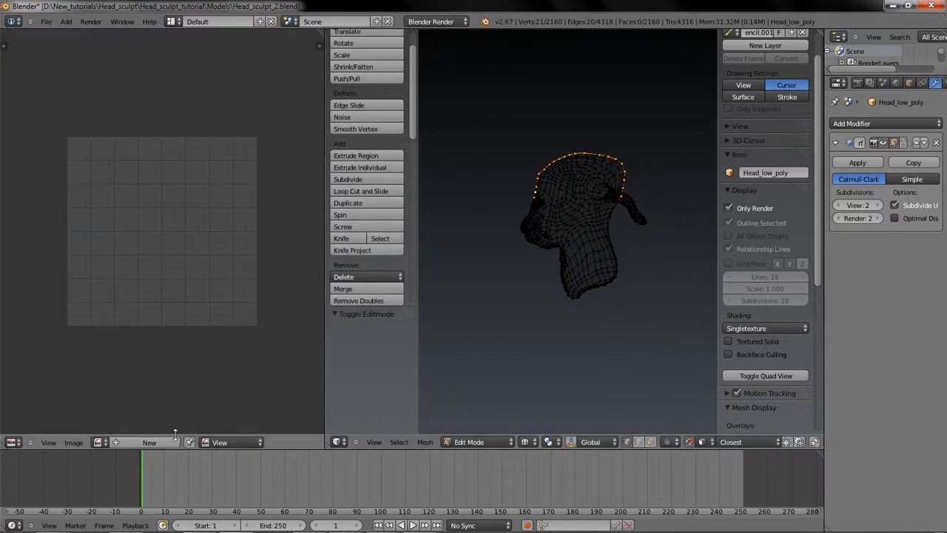
pyautogui.click(83, 443)
pyautogui.click(97, 443)
pyautogui.click(225, 443)
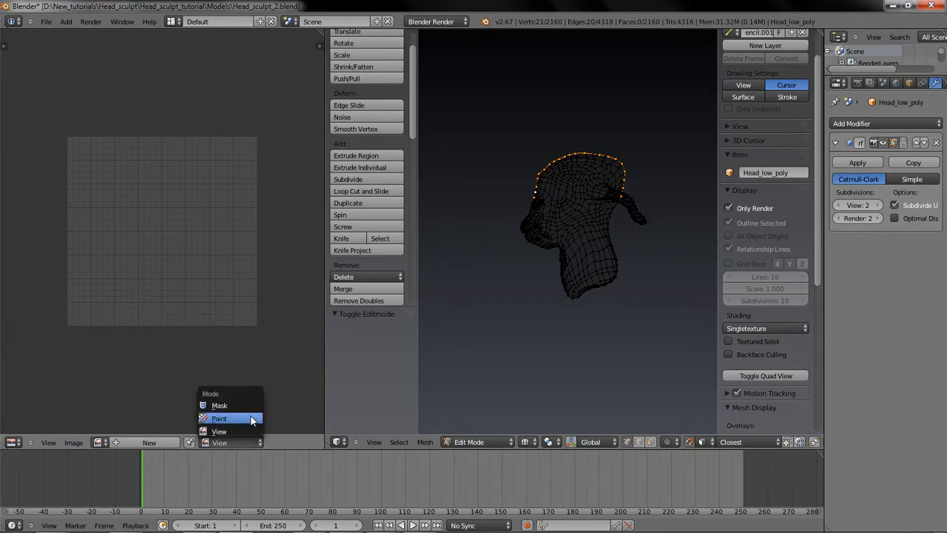
pyautogui.click(235, 431)
pyautogui.click(252, 444)
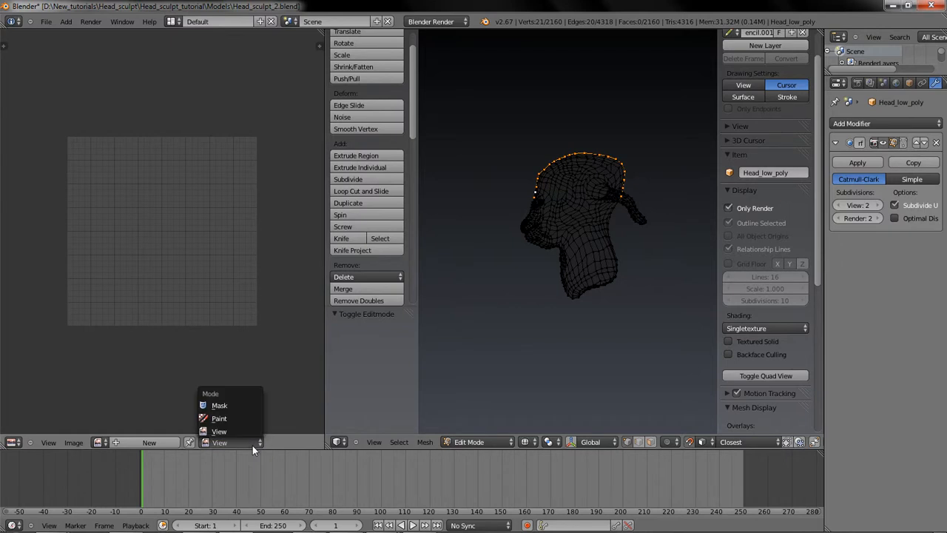
pyautogui.click(252, 430)
# Step: Mark the centre edges from between the eyes over the skull to the back of the head as a seam
pyautogui.scroll(2, 651, 301)
pyautogui.scroll(1, 646, 300)
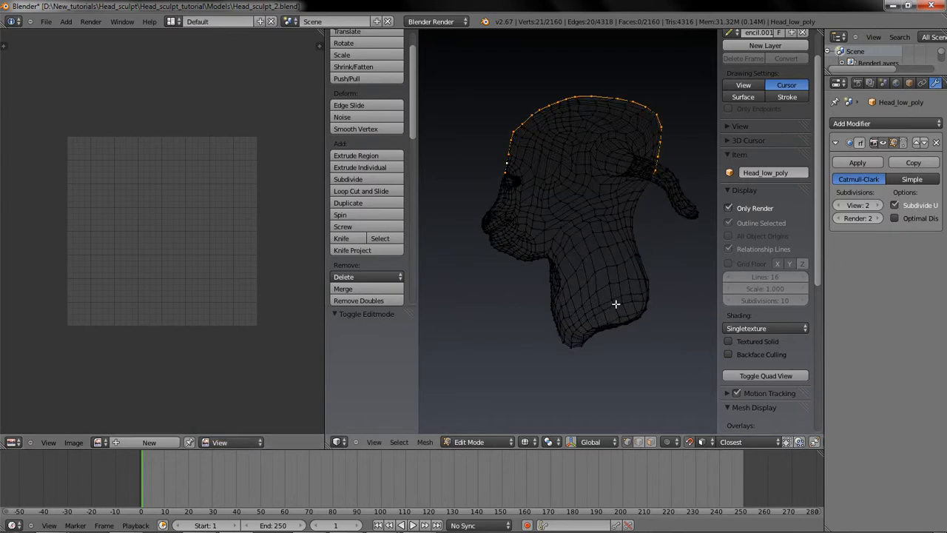
pyautogui.keyDown('shift'); pyautogui.moveTo(615, 304); pyautogui.dragTo(596, 342, button='middle'); pyautogui.keyUp('shift')
pyautogui.moveTo(556, 295); pyautogui.dragTo(597, 306, button='middle')
pyautogui.press('z')
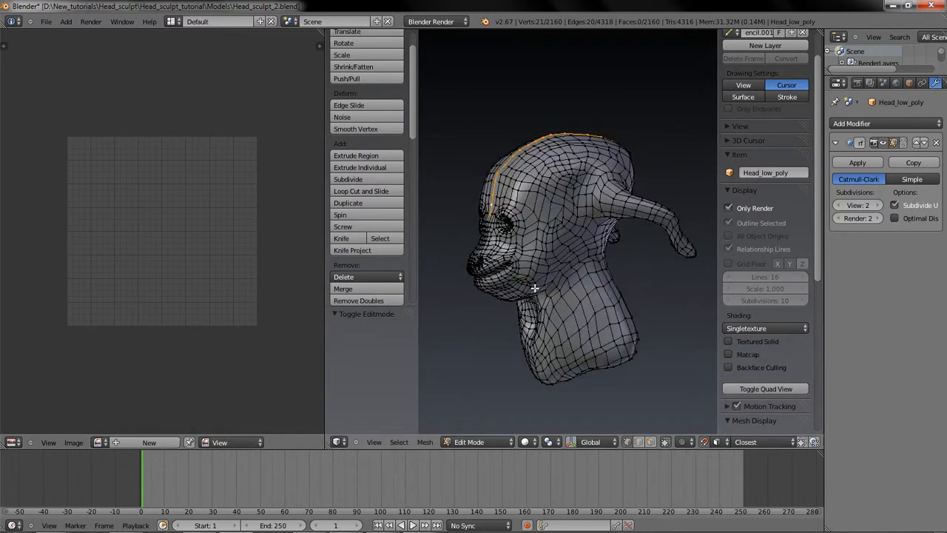
pyautogui.press('KP_1')
pyautogui.scroll(6, 534, 288)
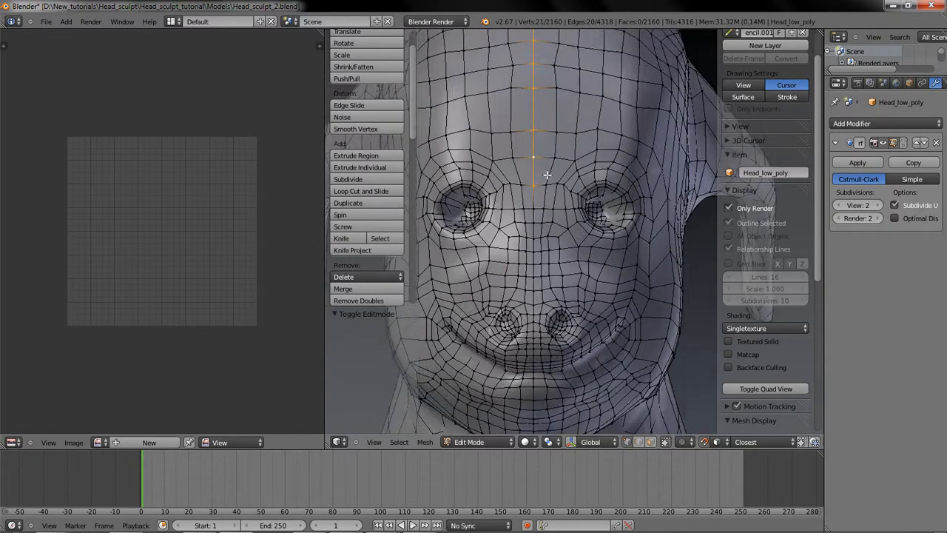
pyautogui.keyDown('shift'); pyautogui.rightClick(530, 242); pyautogui.keyUp('shift')
pyautogui.scroll(-1, 531, 239)
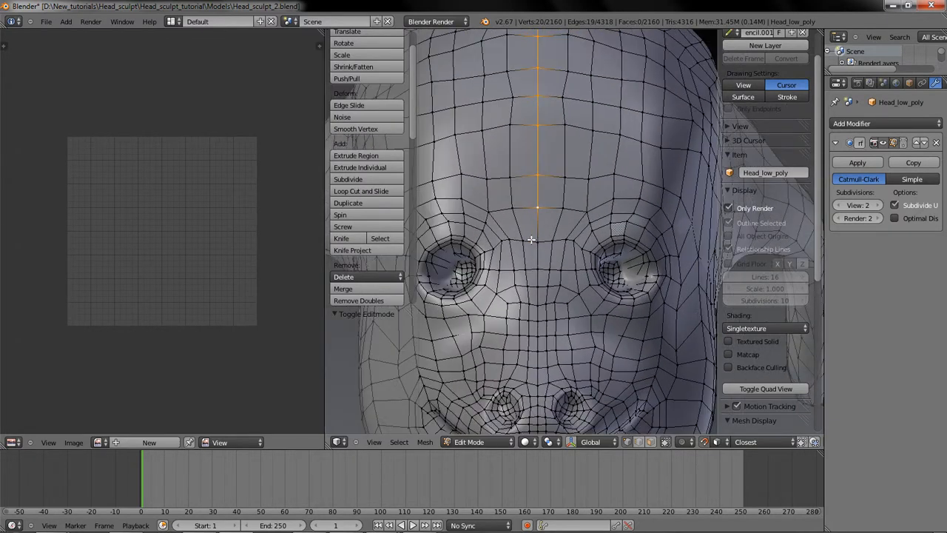
pyautogui.keyDown('shift'); pyautogui.rightClick(537, 242); pyautogui.keyUp('shift')
pyautogui.hotkey('ctrl', 'e')
pyautogui.click(541, 289)
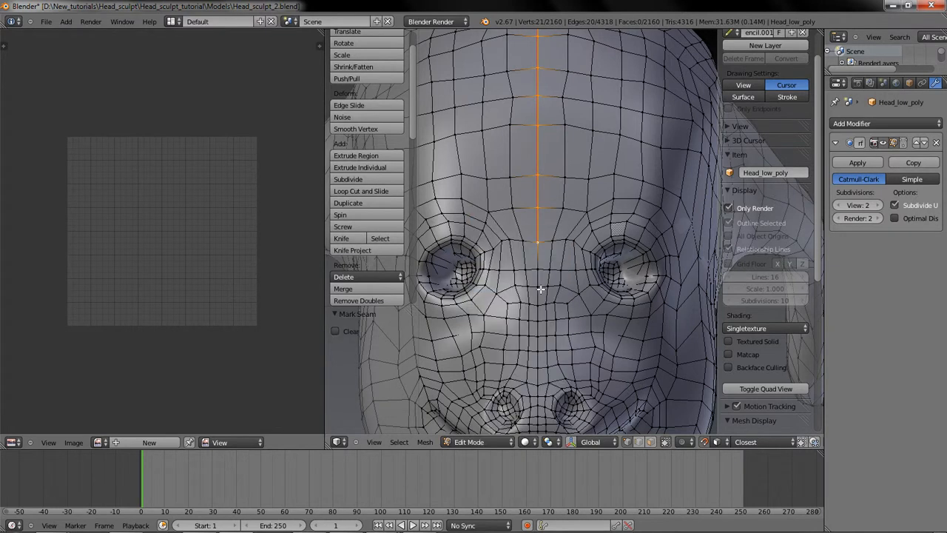
# Step: Unwrap the entire head mesh and toggle the Live Unwrap option for its UVs
pyautogui.press('a')
pyautogui.press('u')
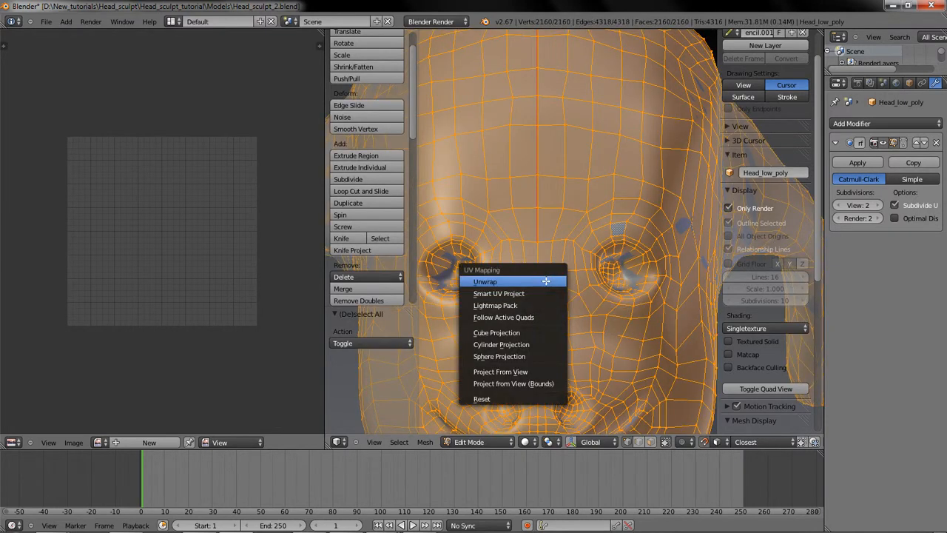
pyautogui.click(546, 281)
pyautogui.scroll(5, 162, 175)
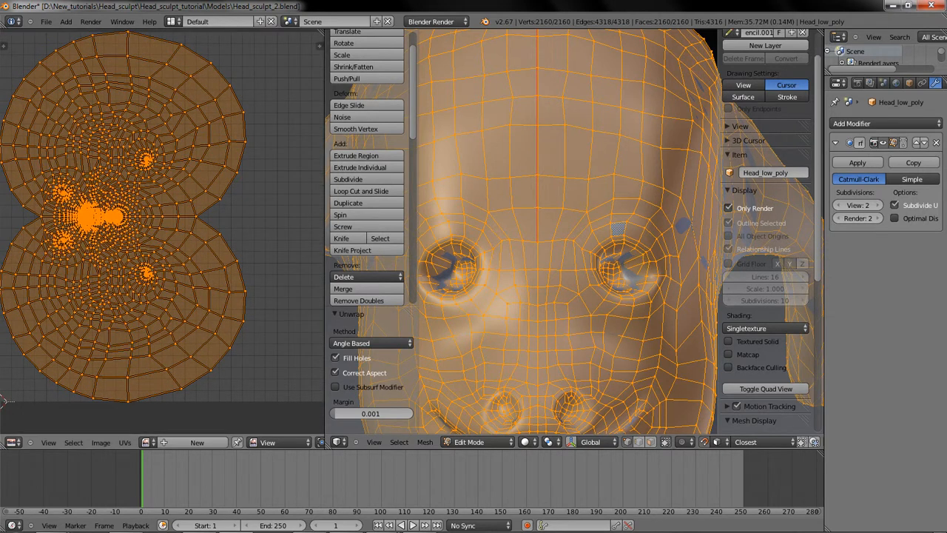
pyautogui.click(124, 442)
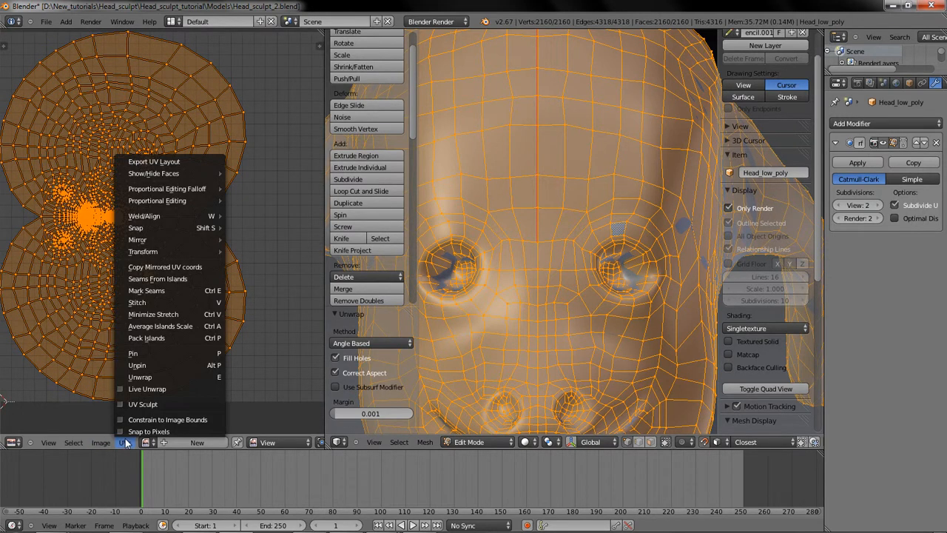
pyautogui.click(141, 390)
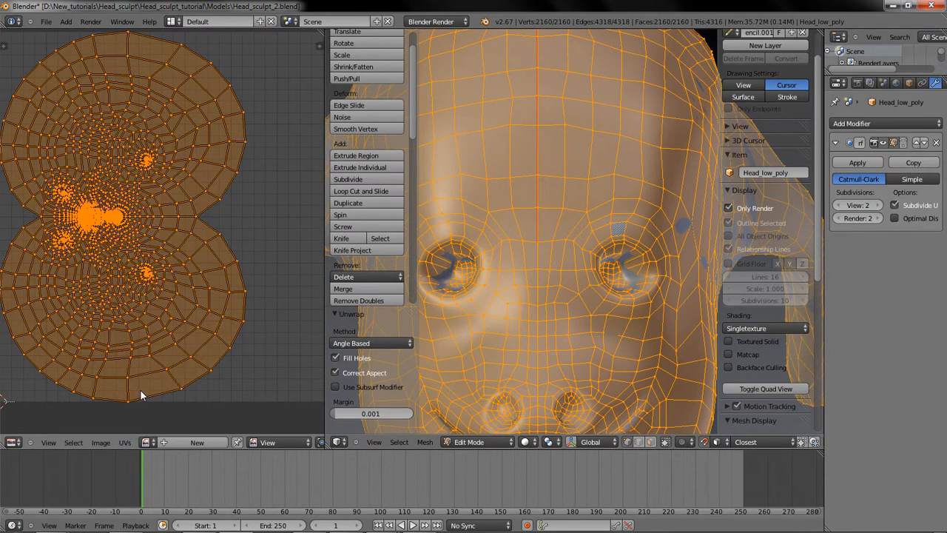
pyautogui.click(125, 442)
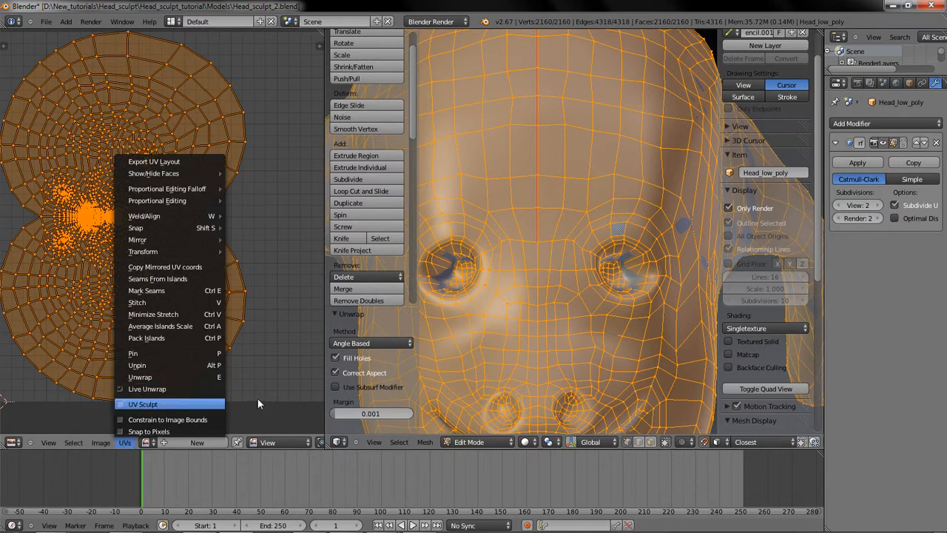
# Step: Set the UV selection mode to vertex, and briefly select the whole mesh to review its UV layout
pyautogui.press('a')
pyautogui.scroll(-3, 611, 312)
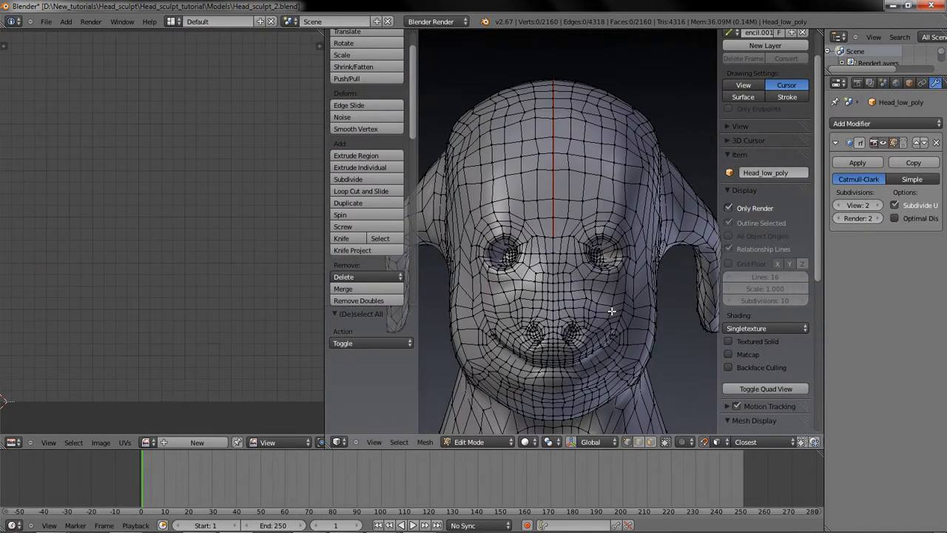
pyautogui.click(124, 442)
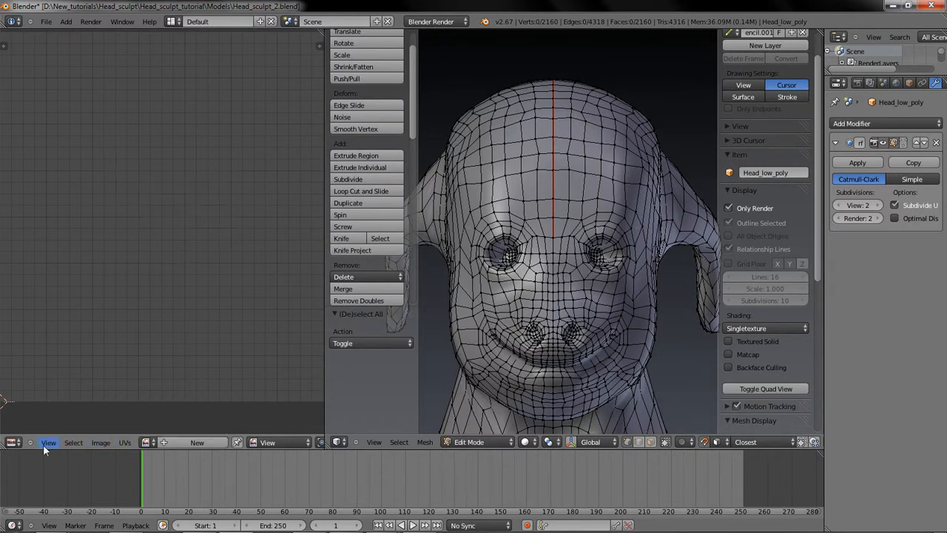
pyautogui.scroll(-5, 242, 442)
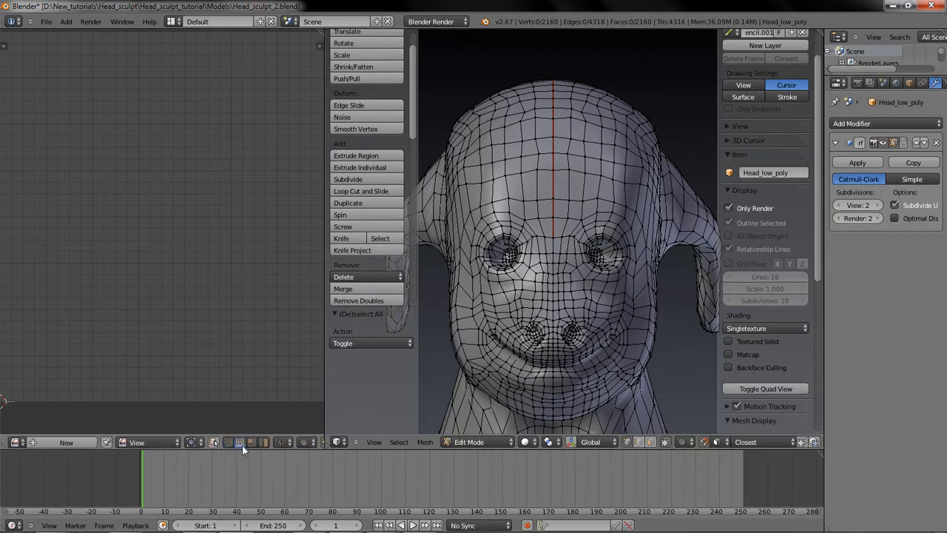
pyautogui.click(280, 442)
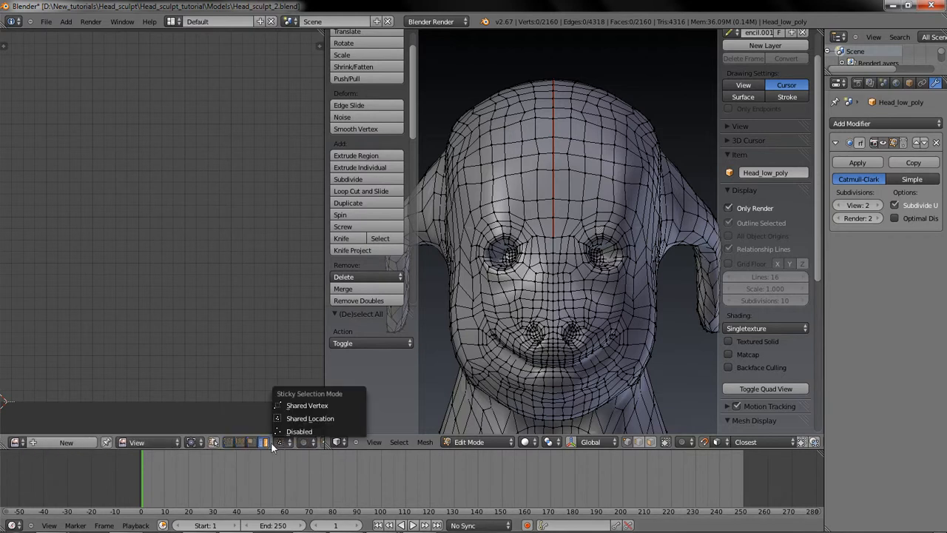
pyautogui.click(229, 444)
pyautogui.moveTo(257, 442); pyautogui.dragTo(254, 443, button='middle')
pyautogui.scroll(-4, 256, 442)
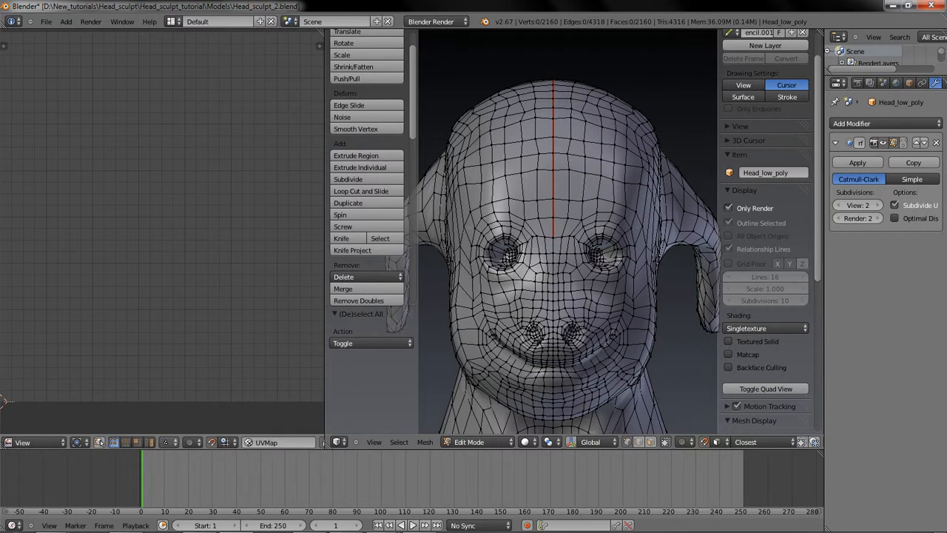
pyautogui.press('a')
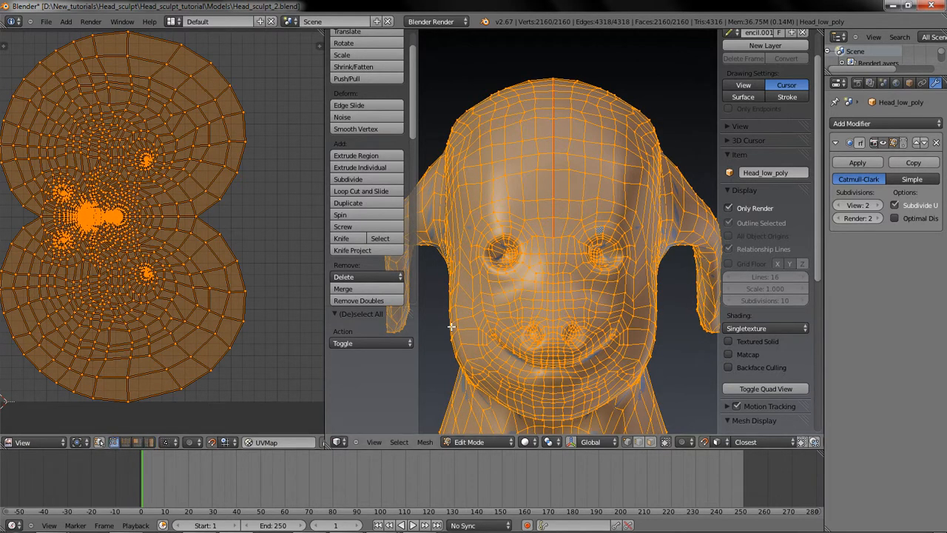
pyautogui.press('a')
# Step: Select the edge loop around the base of one ear and toggle the subdivision modifier's viewport display
pyautogui.scroll(-4, 451, 326)
pyautogui.moveTo(451, 327); pyautogui.dragTo(493, 330, button='middle')
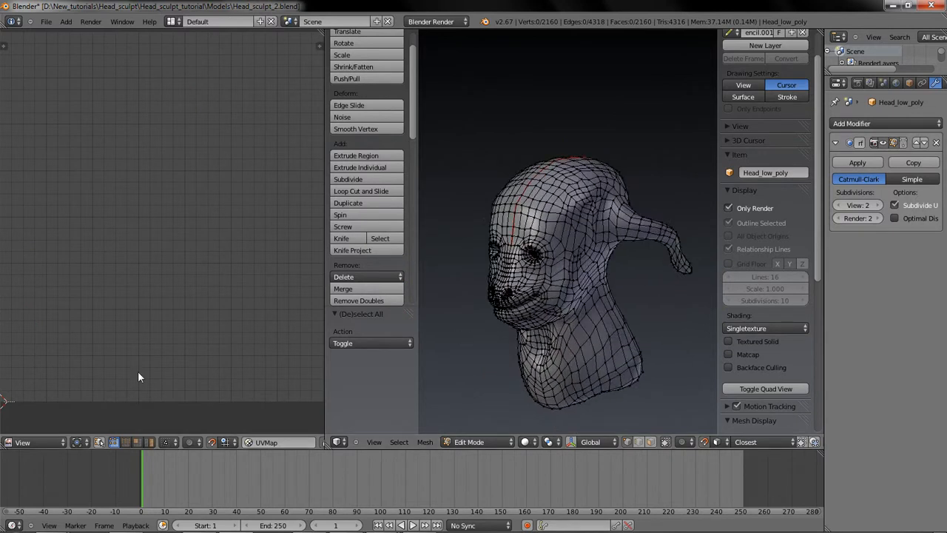
pyautogui.scroll(4, 148, 442)
pyautogui.scroll(-3, 271, 400)
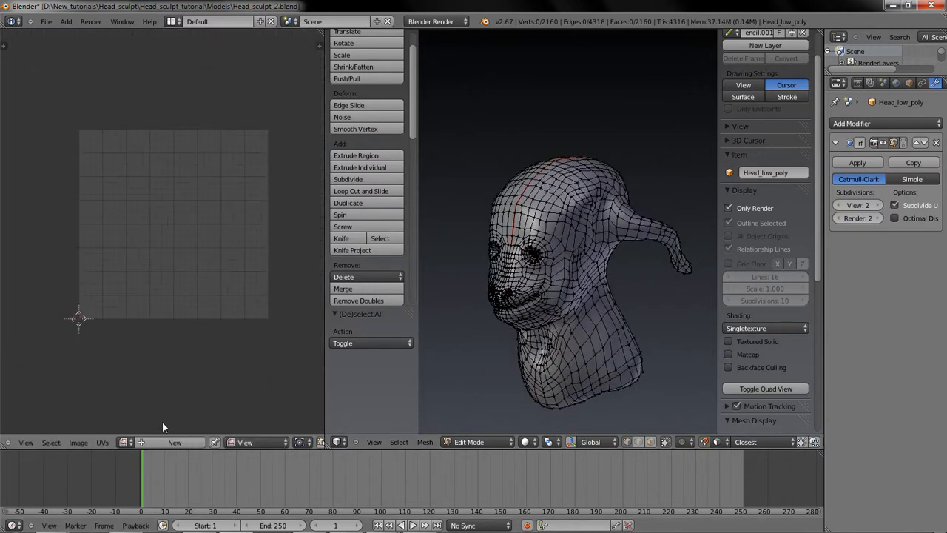
pyautogui.moveTo(597, 265); pyautogui.dragTo(501, 300, button='middle')
pyautogui.scroll(4, 518, 290)
pyautogui.moveTo(540, 276); pyautogui.dragTo(568, 265, button='middle')
pyautogui.keyDown('alt'); pyautogui.rightClick(618, 237); pyautogui.keyUp('alt')
pyautogui.moveTo(618, 237)
pyautogui.mouseDown(button='middle')
pyautogui.moveTo(668, 163)
pyautogui.moveTo(527, 186)
pyautogui.moveTo(511, 205)
pyautogui.mouseUp(button='middle')
pyautogui.scroll(3, 512, 205)
pyautogui.click(883, 144)
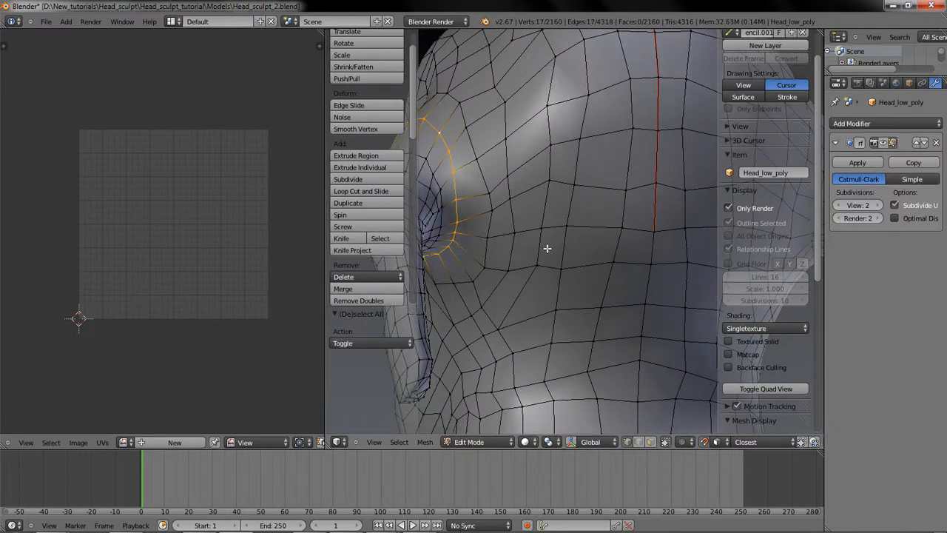
# Step: Add the matching edge loop at the other ear's base and mark both loops as seams
pyautogui.scroll(-3, 547, 247)
pyautogui.moveTo(573, 306); pyautogui.dragTo(703, 247, button='middle')
pyautogui.keyDown('alt'); pyautogui.keyDown('shift'); pyautogui.rightClick(707, 235); pyautogui.keyUp('shift'); pyautogui.keyUp('alt')
pyautogui.scroll(-1, 639, 279)
pyautogui.keyDown('shift'); pyautogui.moveTo(639, 279); pyautogui.dragTo(615, 290, button='middle'); pyautogui.keyUp('shift')
pyautogui.hotkey('ctrl', 'e')
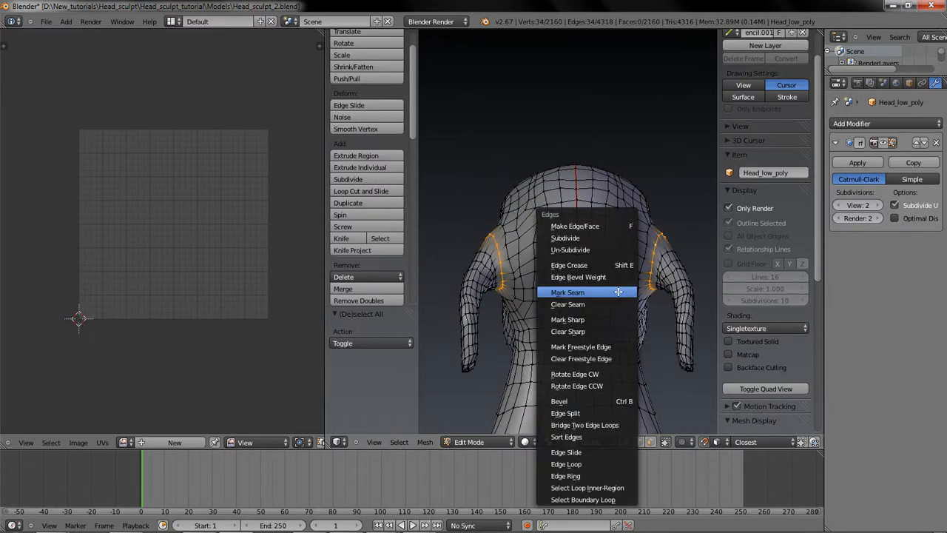
pyautogui.click(618, 290)
pyautogui.press('a')
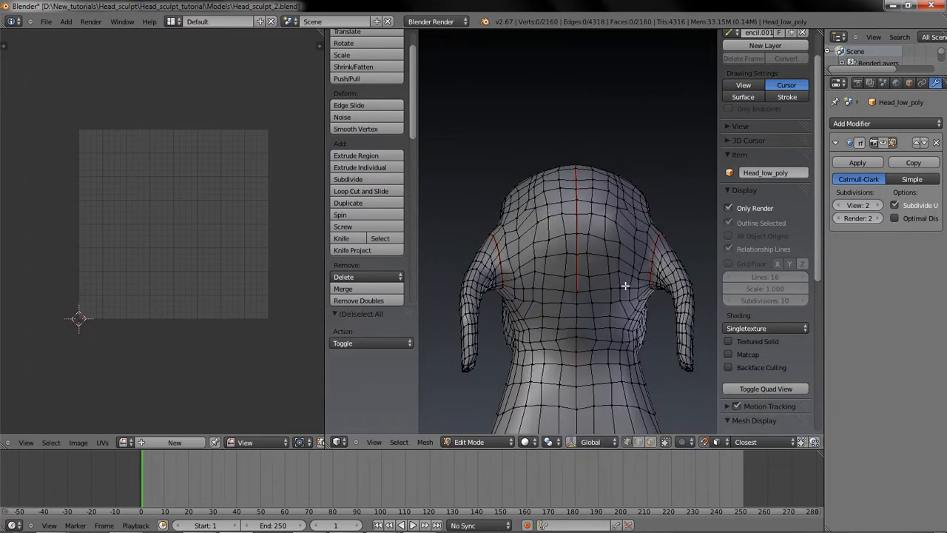
# Step: Mark the edge path along one ear, from its tip up to the ear-base seam, as a seam, and select the entire mesh
pyautogui.moveTo(625, 286); pyautogui.dragTo(524, 316, button='middle')
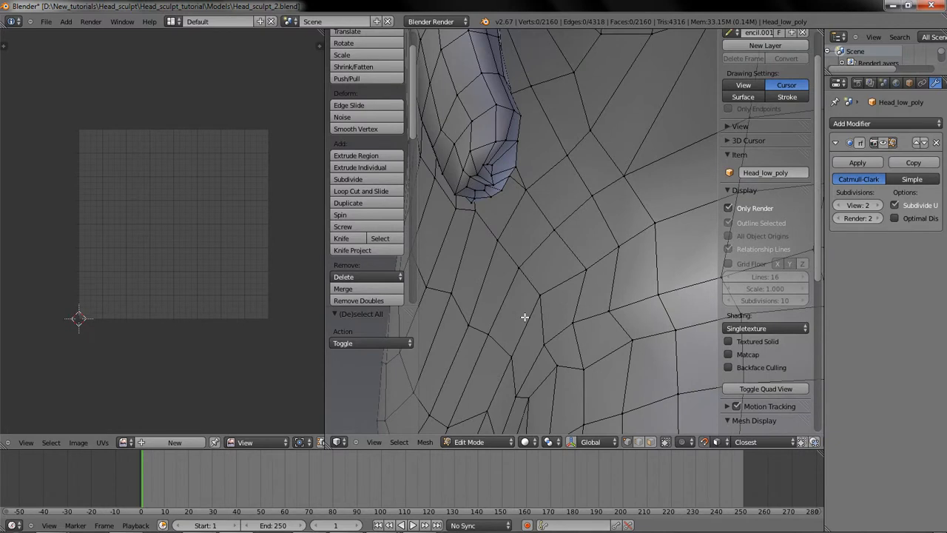
pyautogui.rightClick(492, 144)
pyautogui.keyDown('shift'); pyautogui.rightClick(494, 107); pyautogui.keyUp('shift')
pyautogui.keyDown('shift'); pyautogui.moveTo(494, 106); pyautogui.dragTo(518, 281, button='middle'); pyautogui.keyUp('shift')
pyautogui.keyDown('shift'); pyautogui.rightClick(509, 259); pyautogui.keyUp('shift')
pyautogui.keyDown('shift'); pyautogui.rightClick(495, 209); pyautogui.keyUp('shift')
pyautogui.keyDown('shift'); pyautogui.rightClick(488, 168); pyautogui.keyUp('shift')
pyautogui.keyDown('shift'); pyautogui.rightClick(473, 121); pyautogui.keyUp('shift')
pyautogui.keyDown('shift'); pyautogui.moveTo(472, 121); pyautogui.dragTo(531, 232, button='middle'); pyautogui.keyUp('shift')
pyautogui.moveTo(569, 316); pyautogui.dragTo(570, 269, button='middle')
pyautogui.keyDown('shift'); pyautogui.rightClick(571, 301); pyautogui.keyUp('shift')
pyautogui.keyDown('shift'); pyautogui.rightClick(551, 278); pyautogui.keyUp('shift')
pyautogui.keyDown('shift'); pyautogui.rightClick(525, 245); pyautogui.keyUp('shift')
pyautogui.keyDown('shift'); pyautogui.rightClick(513, 225); pyautogui.keyUp('shift')
pyautogui.keyDown('shift'); pyautogui.rightClick(496, 188); pyautogui.keyUp('shift')
pyautogui.keyDown('shift'); pyautogui.rightClick(486, 149); pyautogui.keyUp('shift')
pyautogui.keyDown('shift'); pyautogui.rightClick(473, 130); pyautogui.keyUp('shift')
pyautogui.keyDown('shift'); pyautogui.rightClick(487, 72); pyautogui.keyUp('shift')
pyautogui.hotkey('ctrl', 'e')
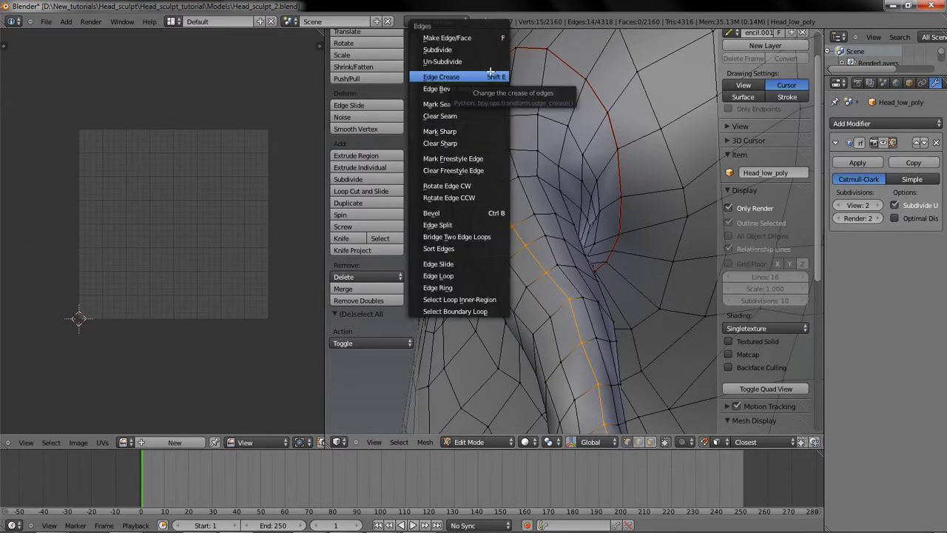
pyautogui.click(495, 98)
pyautogui.moveTo(536, 241); pyautogui.dragTo(522, 201, button='middle')
pyautogui.press('a')
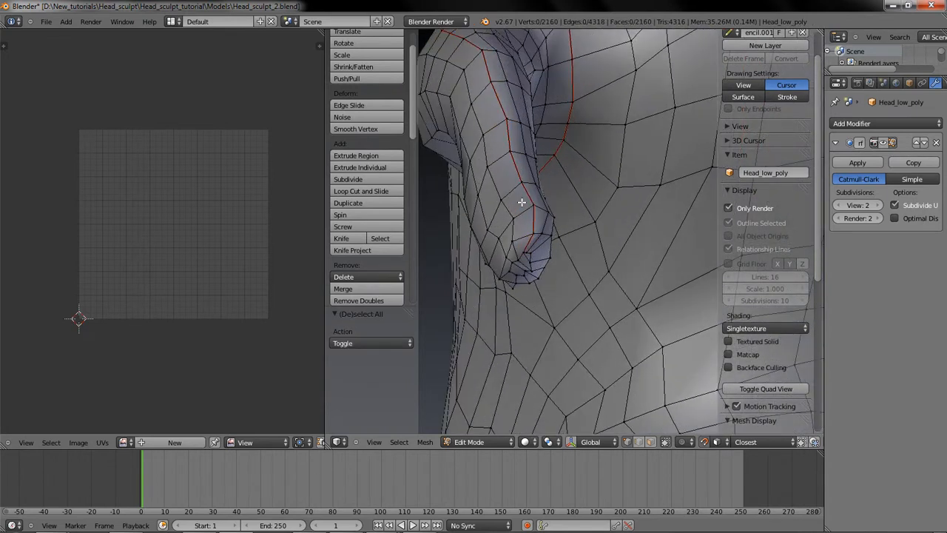
pyautogui.press('a')
pyautogui.press('e')
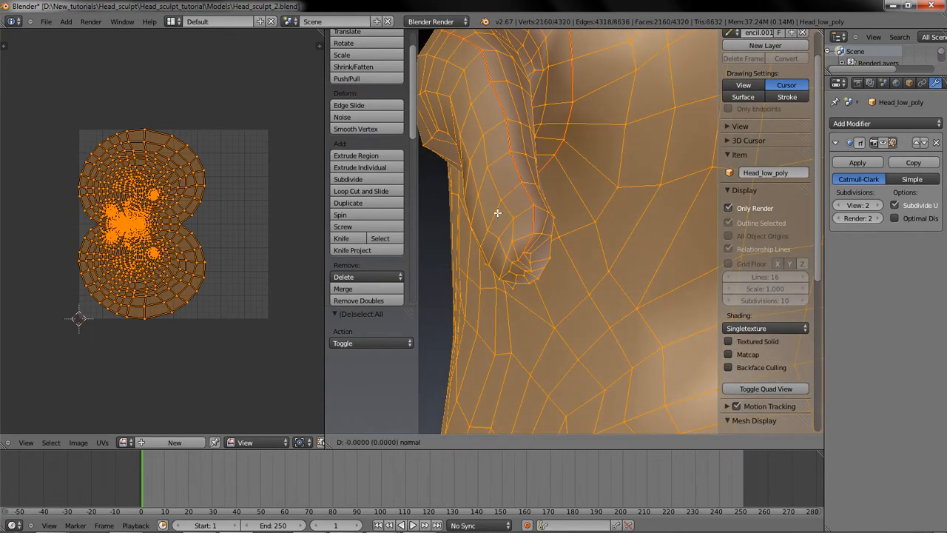
pyautogui.rightClick(553, 250)
pyautogui.hotkey('ctrl', 'z')
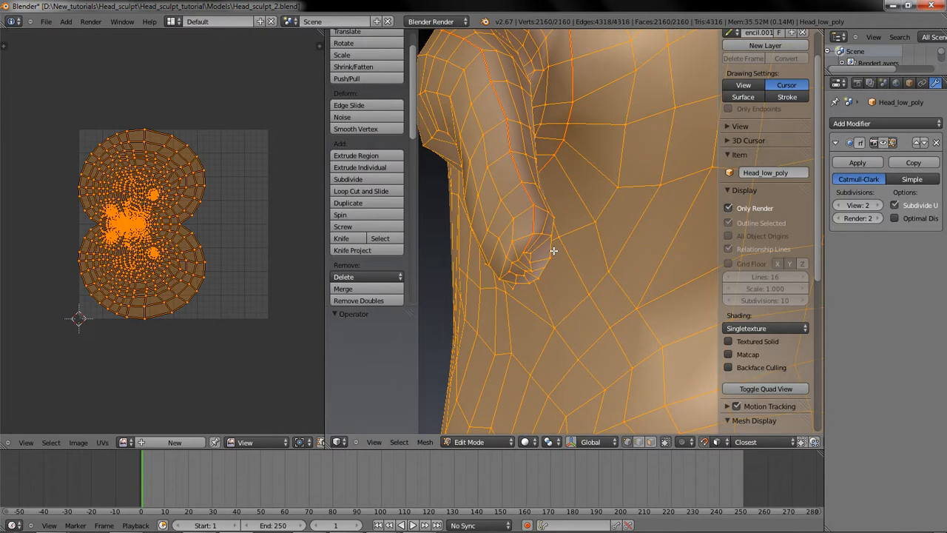
# Step: Unwrap the entire head mesh again and inspect the two ear islands in the UV layout
pyautogui.scroll(-3, 554, 250)
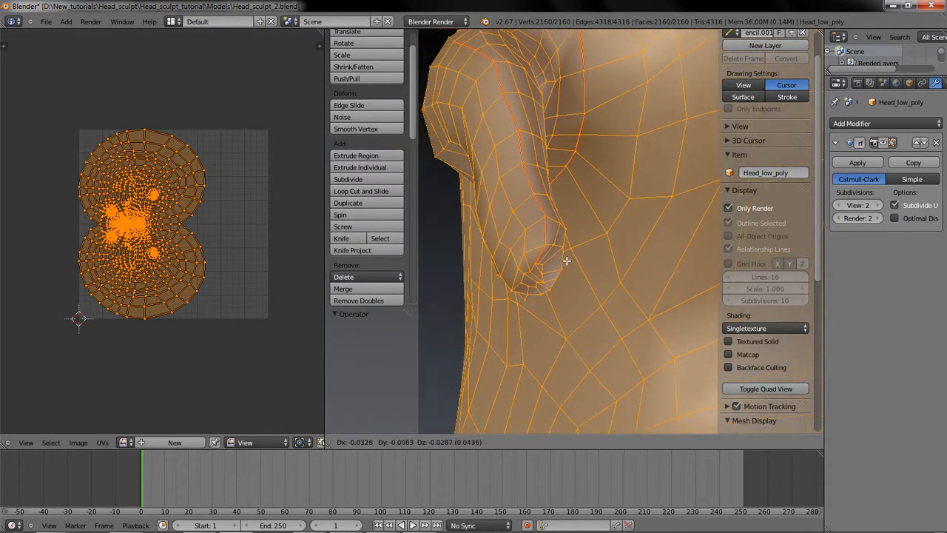
pyautogui.press('u')
pyautogui.click(566, 261)
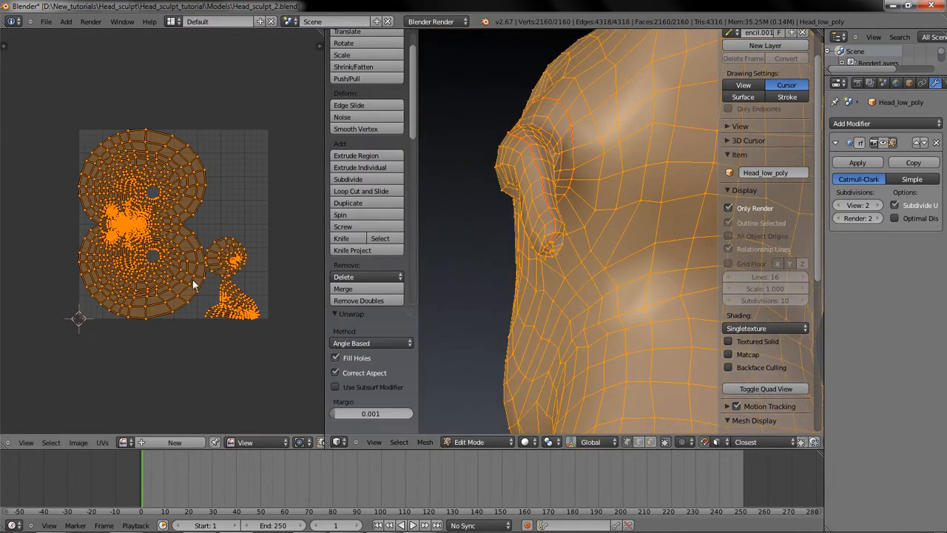
pyautogui.scroll(5, 193, 278)
pyautogui.moveTo(208, 236); pyautogui.dragTo(145, 161, button='middle')
pyautogui.scroll(1, 296, 310)
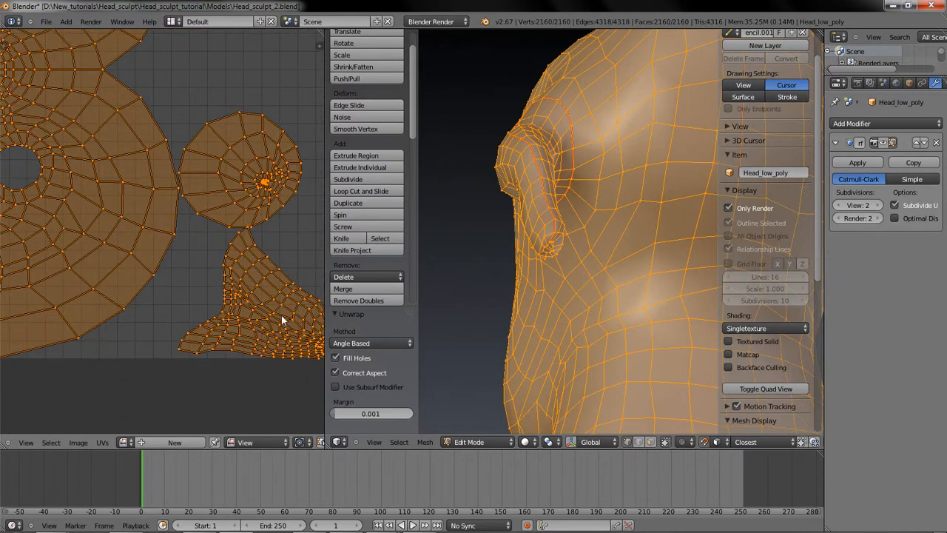
pyautogui.moveTo(281, 318); pyautogui.dragTo(235, 288, button='middle')
pyautogui.scroll(-4, 577, 258)
# Step: Deselect the mesh and hide the 3D view's properties region to expose the other ear
pyautogui.moveTo(578, 258); pyautogui.dragTo(529, 271, button='middle')
pyautogui.scroll(1, 464, 254)
pyautogui.press('a')
pyautogui.scroll(2, 528, 271)
pyautogui.moveTo(589, 265)
pyautogui.mouseDown(button='middle')
pyautogui.moveTo(505, 266)
pyautogui.moveTo(539, 264)
pyautogui.moveTo(506, 313)
pyautogui.moveTo(573, 177)
pyautogui.moveTo(539, 314)
pyautogui.moveTo(586, 279)
pyautogui.mouseUp(button='middle')
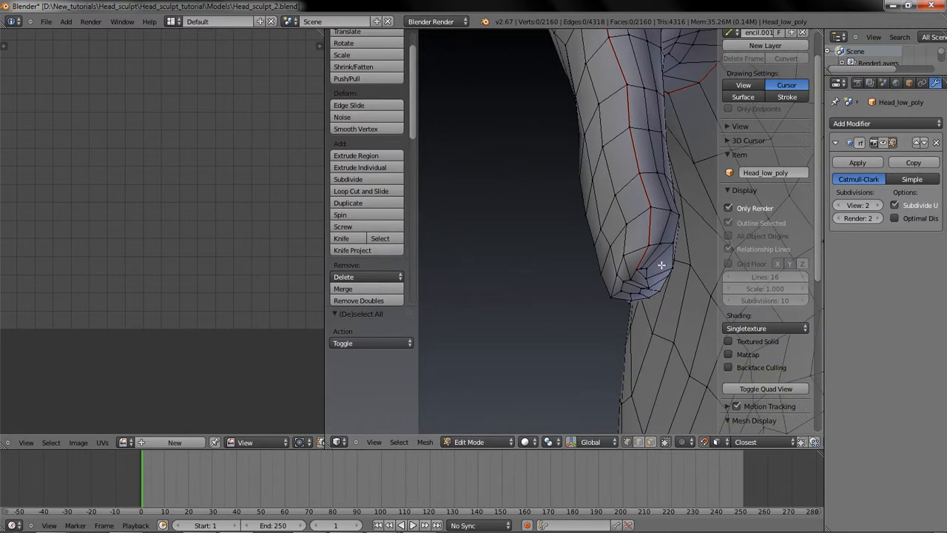
pyautogui.moveTo(710, 296); pyautogui.dragTo(527, 221, button='middle')
pyautogui.press('n')
# Step: Mark the edge path along the other ear, from its tip up to the ear-base seam, as a seam
pyautogui.rightClick(521, 134)
pyautogui.keyDown('shift'); pyautogui.rightClick(511, 115); pyautogui.keyUp('shift')
pyautogui.keyDown('shift'); pyautogui.rightClick(510, 83); pyautogui.keyUp('shift')
pyautogui.keyDown('shift'); pyautogui.moveTo(513, 109); pyautogui.dragTo(524, 220, button='middle'); pyautogui.keyUp('shift')
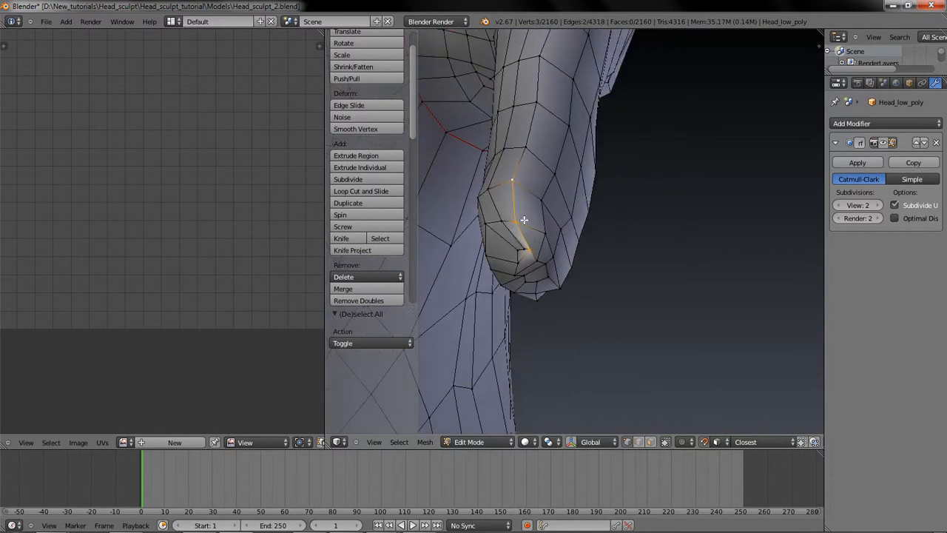
pyautogui.keyDown('shift'); pyautogui.rightClick(528, 148); pyautogui.keyUp('shift')
pyautogui.keyDown('shift'); pyautogui.rightClick(537, 102); pyautogui.keyUp('shift')
pyautogui.keyDown('shift'); pyautogui.moveTo(534, 115); pyautogui.dragTo(520, 365, button='middle'); pyautogui.keyUp('shift')
pyautogui.keyDown('shift'); pyautogui.rightClick(526, 299); pyautogui.keyUp('shift')
pyautogui.keyDown('shift'); pyautogui.rightClick(541, 247); pyautogui.keyUp('shift')
pyautogui.keyDown('shift'); pyautogui.rightClick(564, 196); pyautogui.keyUp('shift')
pyautogui.keyDown('shift'); pyautogui.rightClick(580, 182); pyautogui.keyUp('shift')
pyautogui.moveTo(582, 184); pyautogui.dragTo(588, 295, button='middle')
pyautogui.keyDown('shift'); pyautogui.rightClick(549, 347); pyautogui.keyUp('shift')
pyautogui.keyDown('shift'); pyautogui.rightClick(575, 312); pyautogui.keyUp('shift')
pyautogui.keyDown('shift'); pyautogui.rightClick(586, 261); pyautogui.keyUp('shift')
pyautogui.keyDown('shift'); pyautogui.rightClick(601, 198); pyautogui.keyUp('shift')
pyautogui.keyDown('shift'); pyautogui.rightClick(616, 154); pyautogui.keyUp('shift')
pyautogui.moveTo(609, 178); pyautogui.dragTo(457, 204, button='middle')
pyautogui.keyDown('shift'); pyautogui.rightClick(481, 190); pyautogui.keyUp('shift')
pyautogui.hotkey('ctrl', 'e')
pyautogui.click(481, 191)
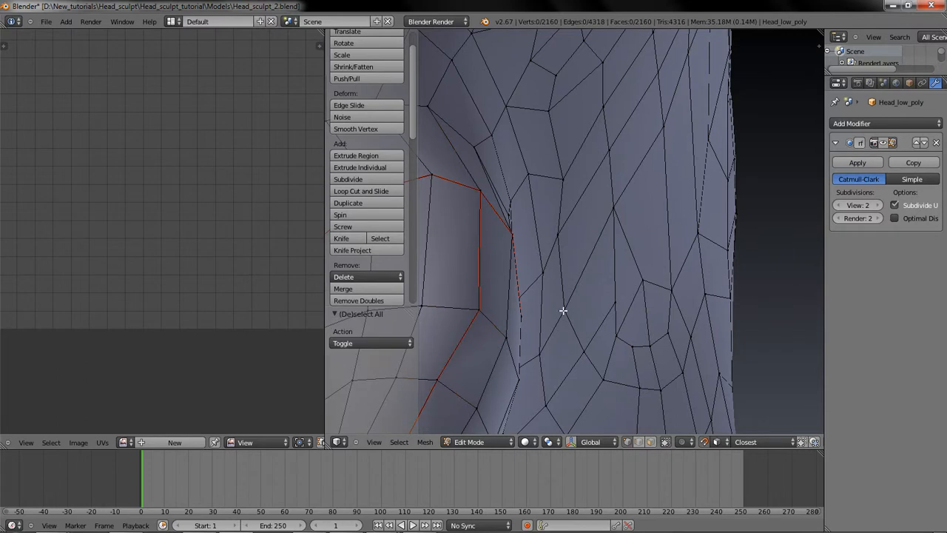
# Step: Unwrap the entire head with both ear seams in place and review the head and ear islands
pyautogui.press('a')
pyautogui.press('u')
pyautogui.click(563, 310)
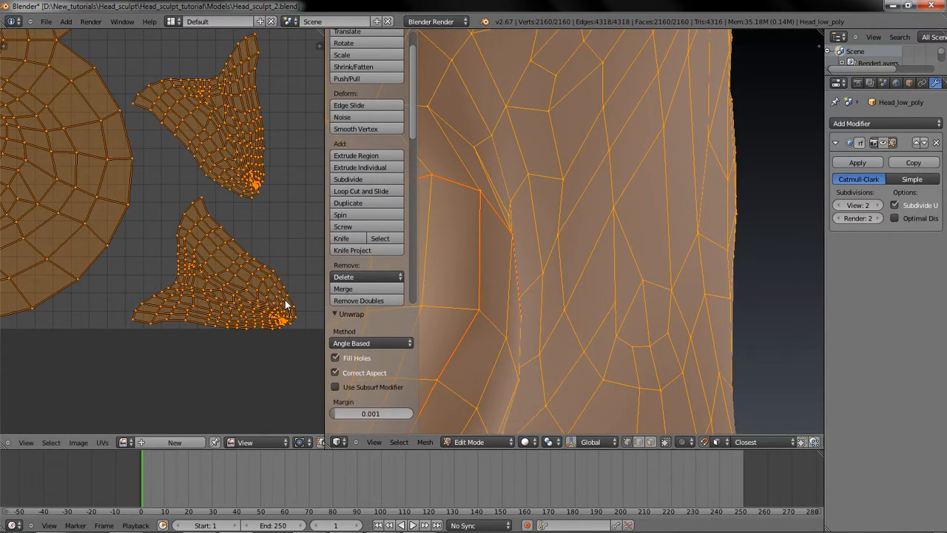
pyautogui.scroll(-2, 285, 299)
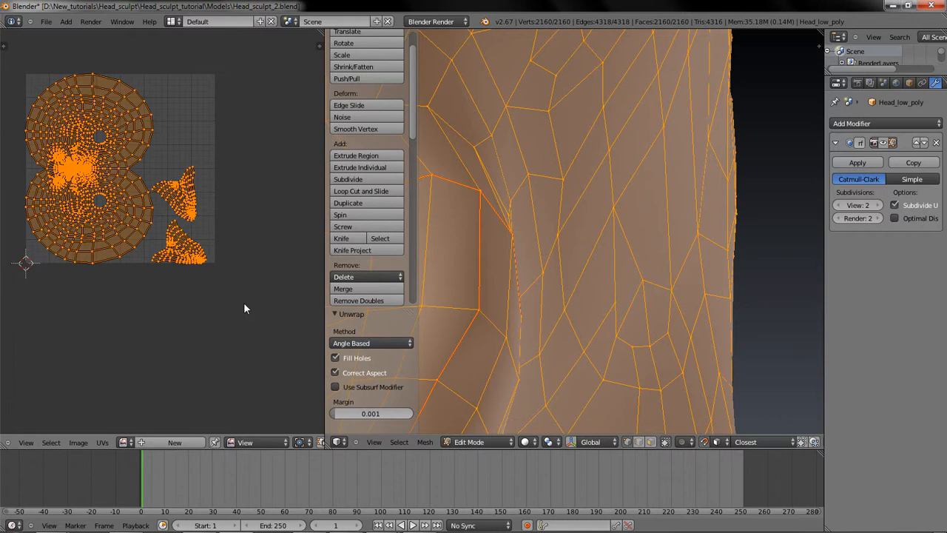
pyautogui.scroll(4, 240, 290)
pyautogui.moveTo(240, 290); pyautogui.dragTo(379, 443, button='middle')
pyautogui.scroll(1, 118, 233)
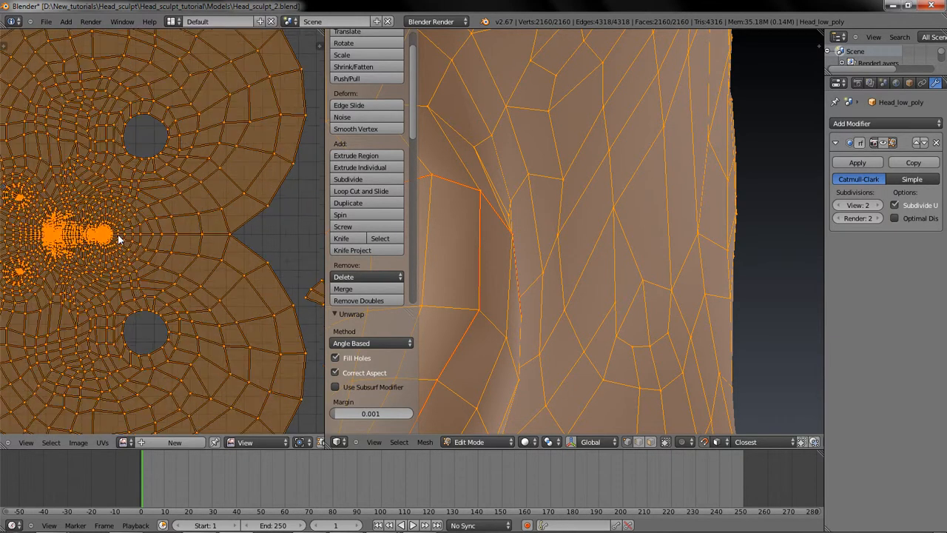
pyautogui.scroll(-2, 117, 233)
pyautogui.press('a')
pyautogui.press('a')
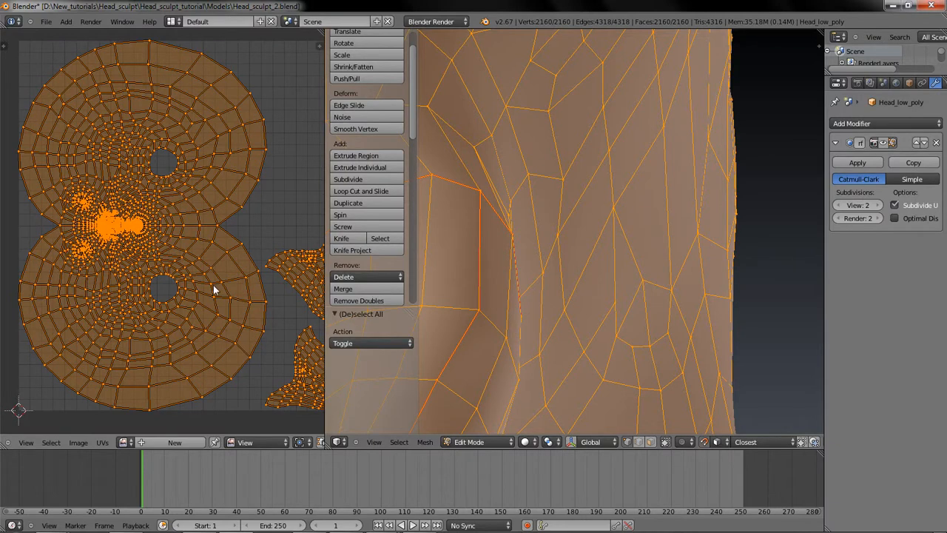
pyautogui.moveTo(275, 302); pyautogui.dragTo(249, 263, button='middle')
pyautogui.scroll(-1, 251, 264)
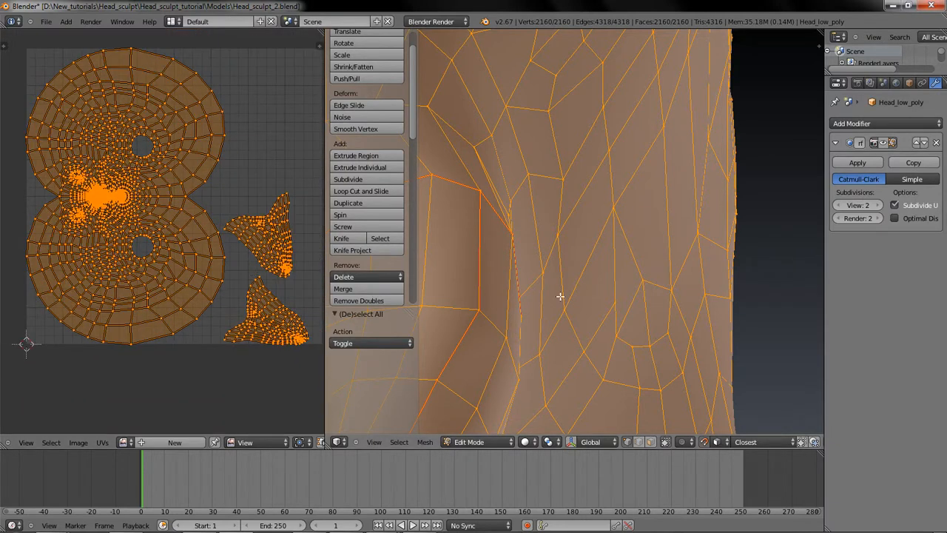
# Step: Extend the centre seam one edge further down between the eyes
pyautogui.scroll(-8, 560, 296)
pyautogui.moveTo(550, 303); pyautogui.dragTo(333, 272, button='middle')
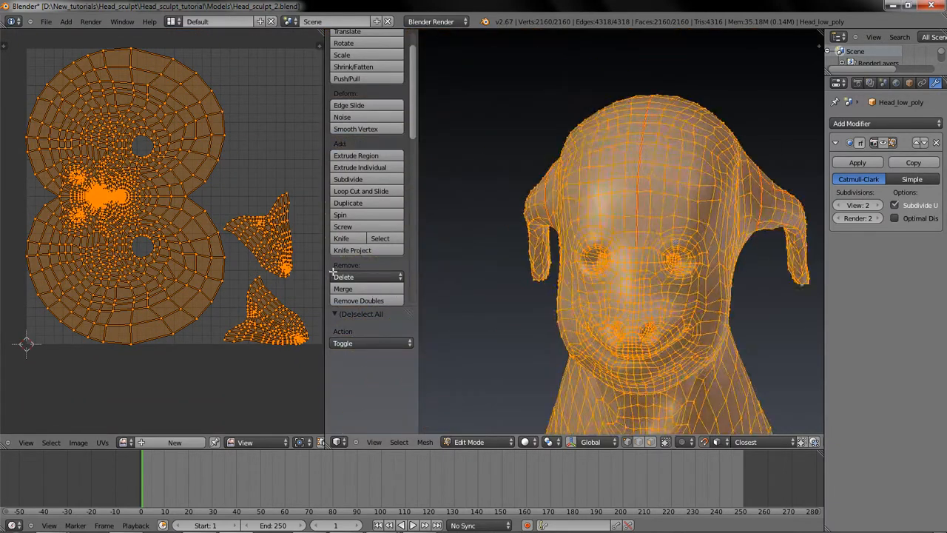
pyautogui.press('a')
pyautogui.scroll(7, 594, 215)
pyautogui.rightClick(625, 191)
pyautogui.keyDown('shift'); pyautogui.rightClick(623, 237); pyautogui.keyUp('shift')
pyautogui.hotkey('ctrl', 'e')
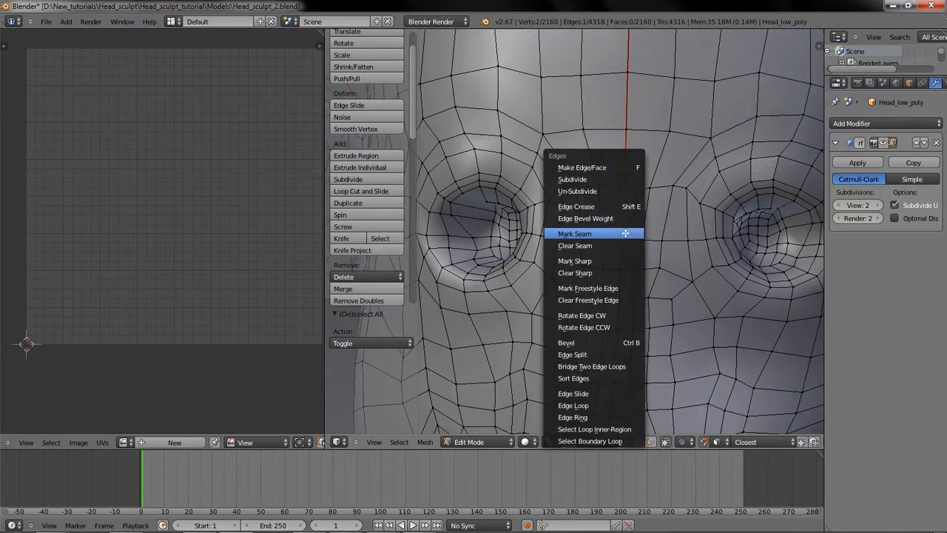
pyautogui.click(625, 233)
# Step: Select the entire mesh and unwrap it with the extended centre seam
pyautogui.press('a')
pyautogui.press('u')
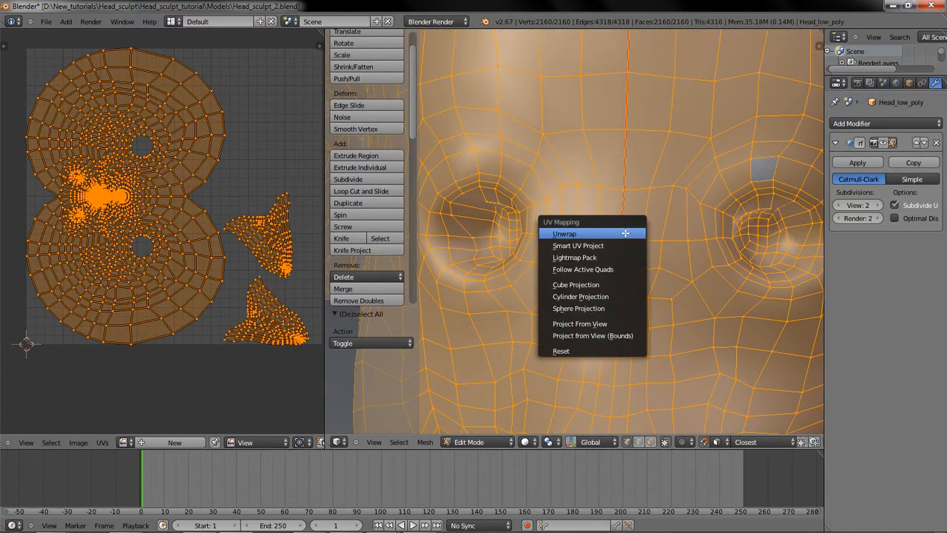
pyautogui.click(626, 233)
pyautogui.scroll(4, 134, 198)
pyautogui.scroll(-3, 134, 197)
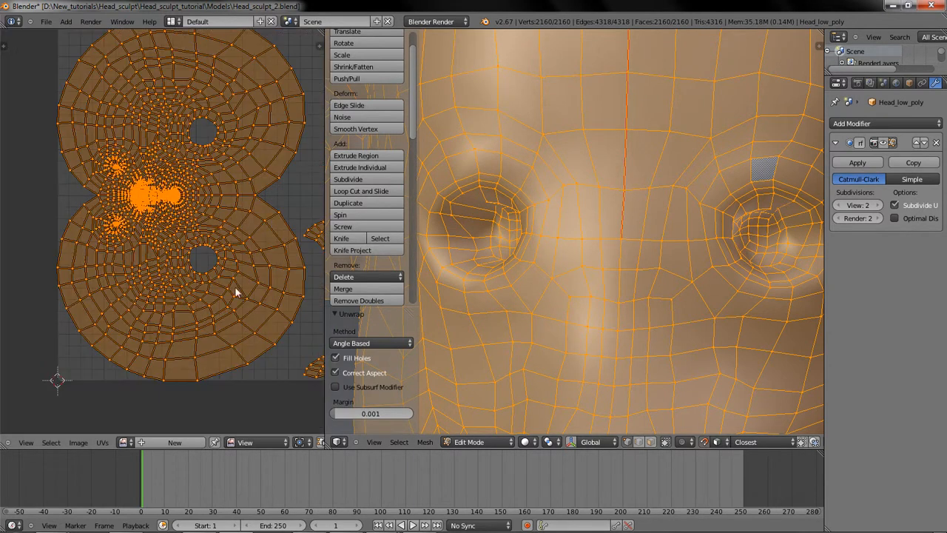
# Step: Average the scale of all the UV islands
pyautogui.click(103, 443)
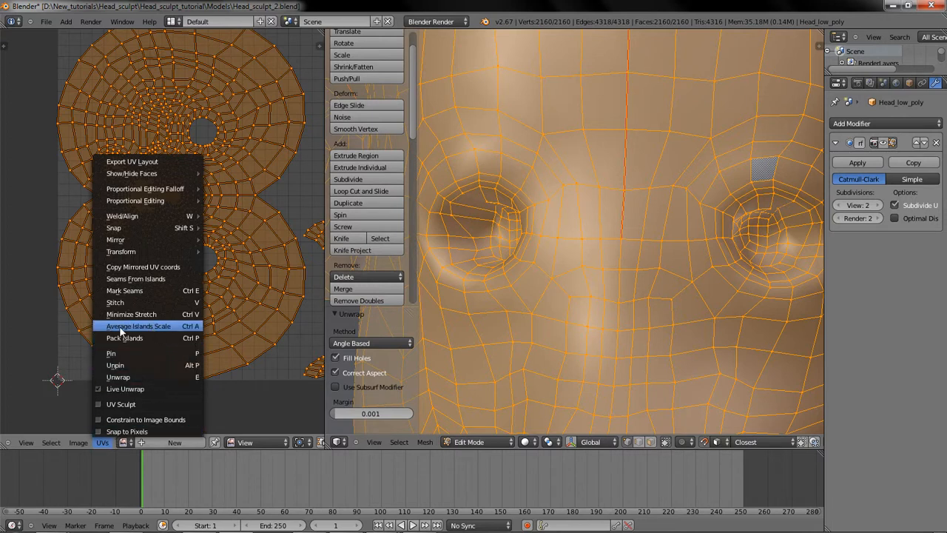
pyautogui.click(121, 328)
pyautogui.scroll(-3, 151, 329)
pyautogui.scroll(1, 145, 333)
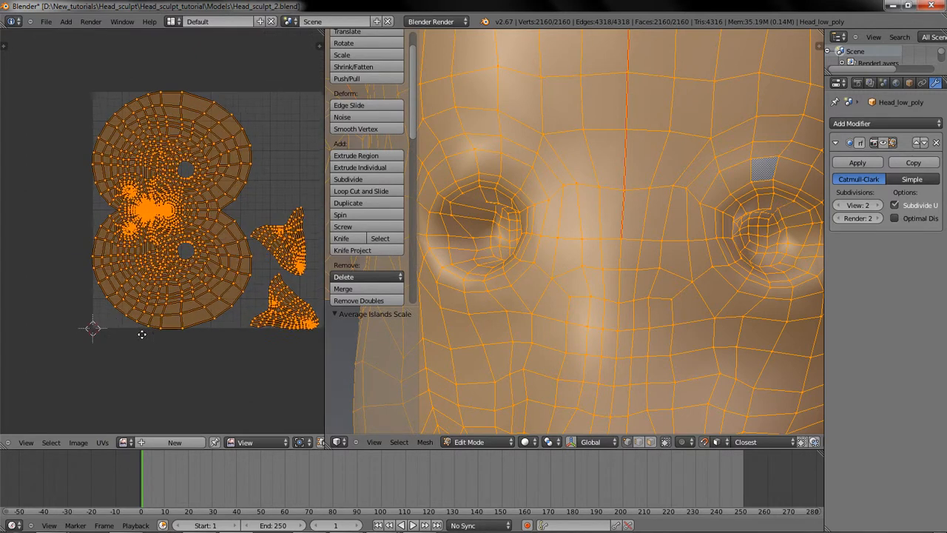
pyautogui.scroll(1, 141, 335)
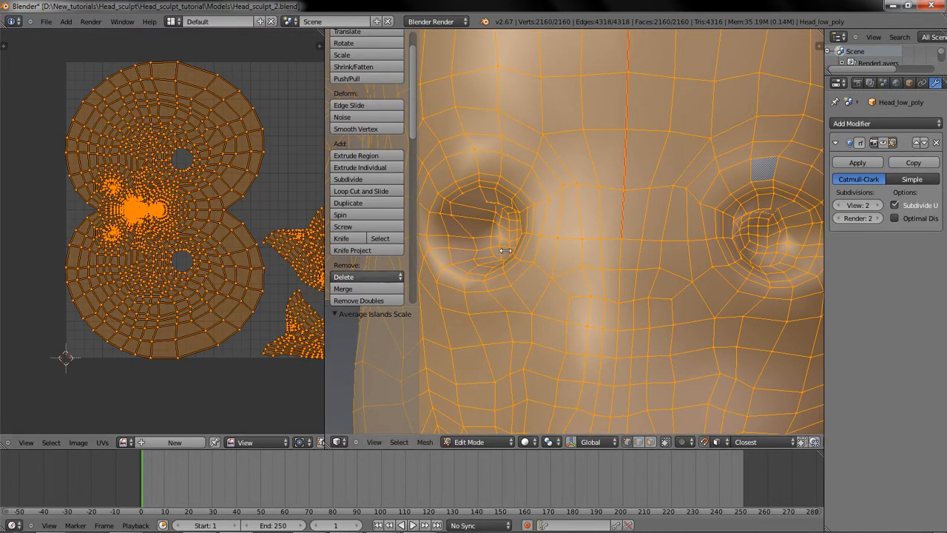
pyautogui.scroll(-7, 563, 252)
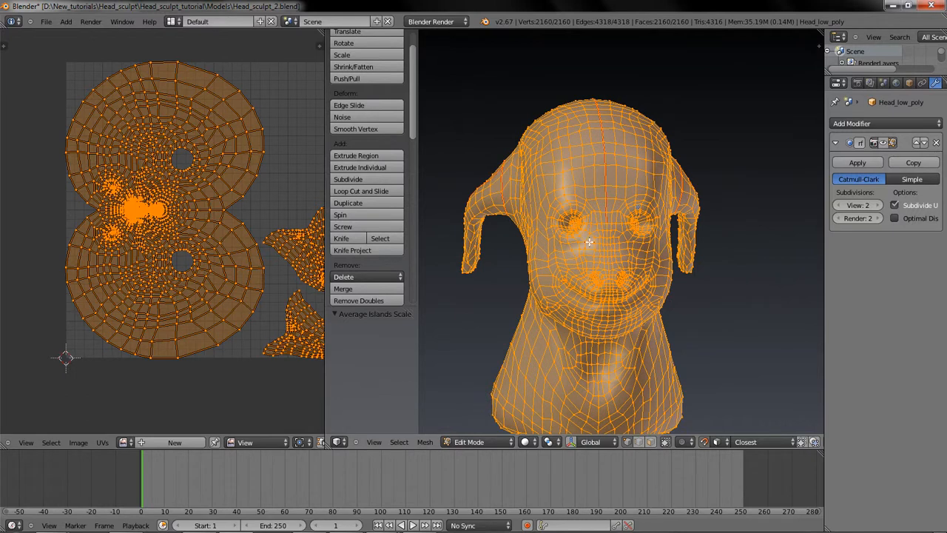
# Step: Pack the head and ear islands within the UV area
pyautogui.click(102, 442)
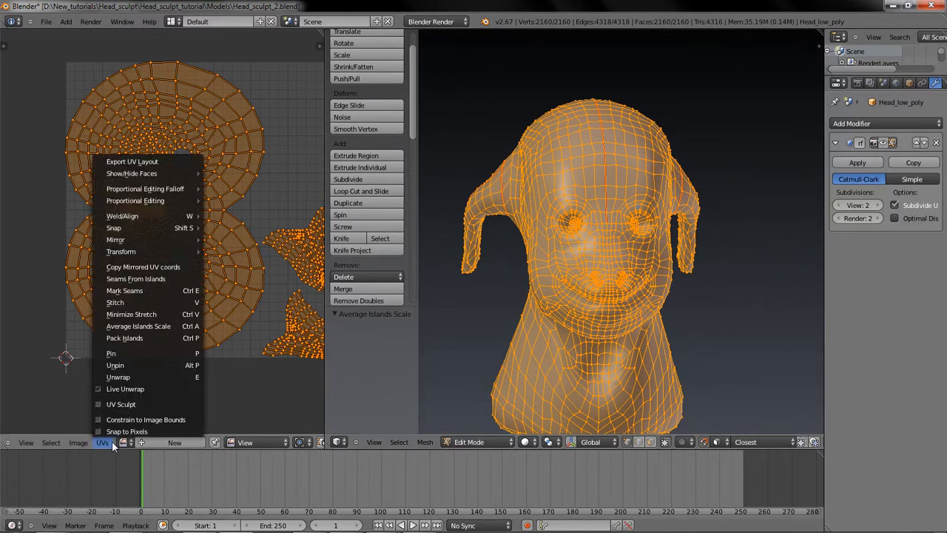
pyautogui.click(158, 338)
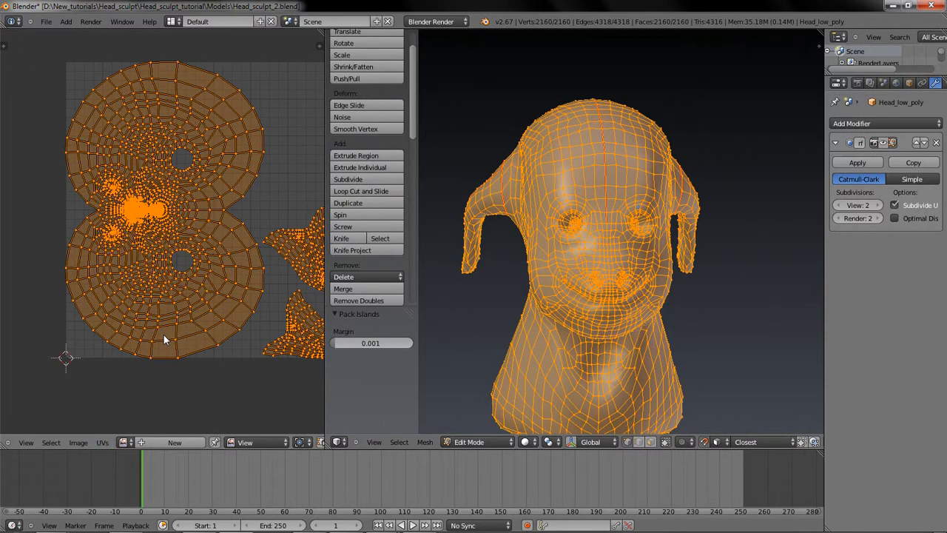
pyautogui.scroll(-1, 156, 222)
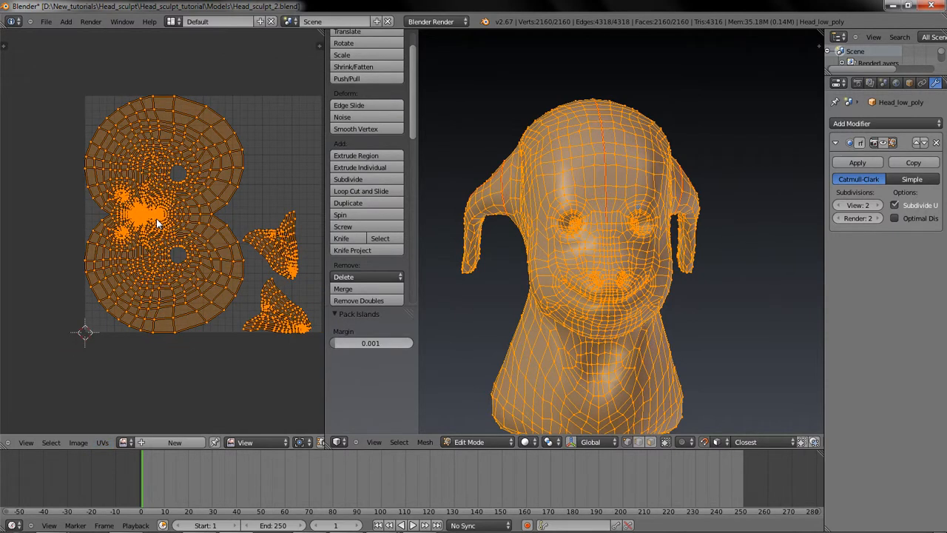
# Step: Set the island packing margin to 0.158, reduce it to 0.07563, and check the spacing around the islands
pyautogui.moveTo(352, 343)
pyautogui.mouseDown()
pyautogui.moveTo(415, 344)
pyautogui.moveTo(350, 348)
pyautogui.mouseUp()
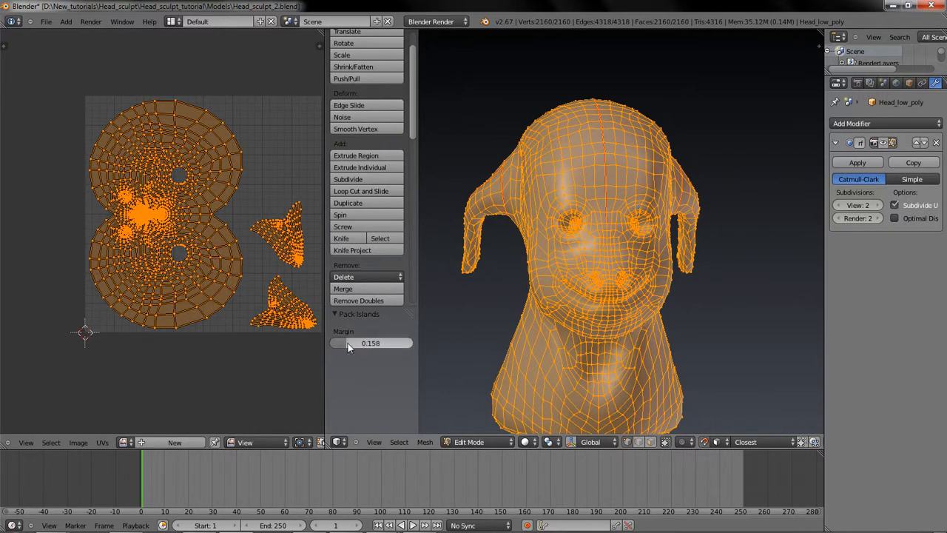
pyautogui.moveTo(201, 222); pyautogui.dragTo(175, 214, button='middle')
pyautogui.moveTo(346, 350); pyautogui.dragTo(338, 347)
pyautogui.scroll(4, 159, 286)
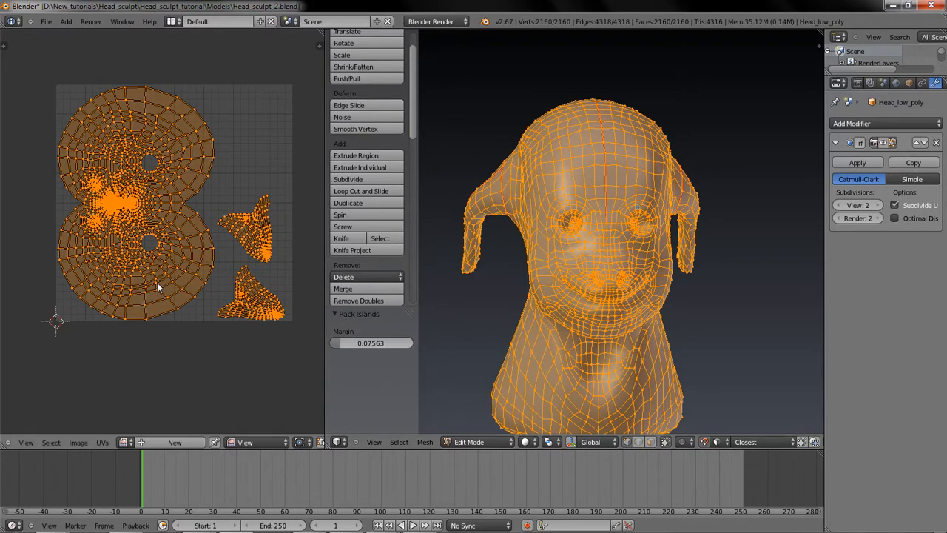
pyautogui.moveTo(195, 285); pyautogui.dragTo(9, 158, button='middle')
pyautogui.moveTo(55, 221); pyautogui.dragTo(138, 101, button='middle')
pyautogui.scroll(-1, 150, 99)
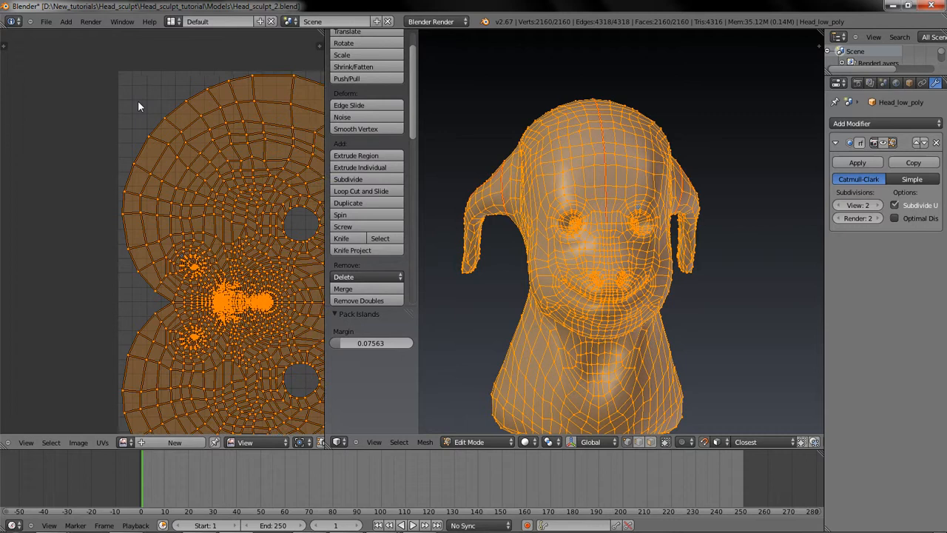
# Step: Try Minimize Stretch on the UV islands with a blend of 0.80
pyautogui.moveTo(149, 133); pyautogui.dragTo(127, 92, button='middle')
pyautogui.scroll(-2, 126, 92)
pyautogui.moveTo(245, 266); pyautogui.dragTo(175, 206, button='middle')
pyautogui.click(103, 443)
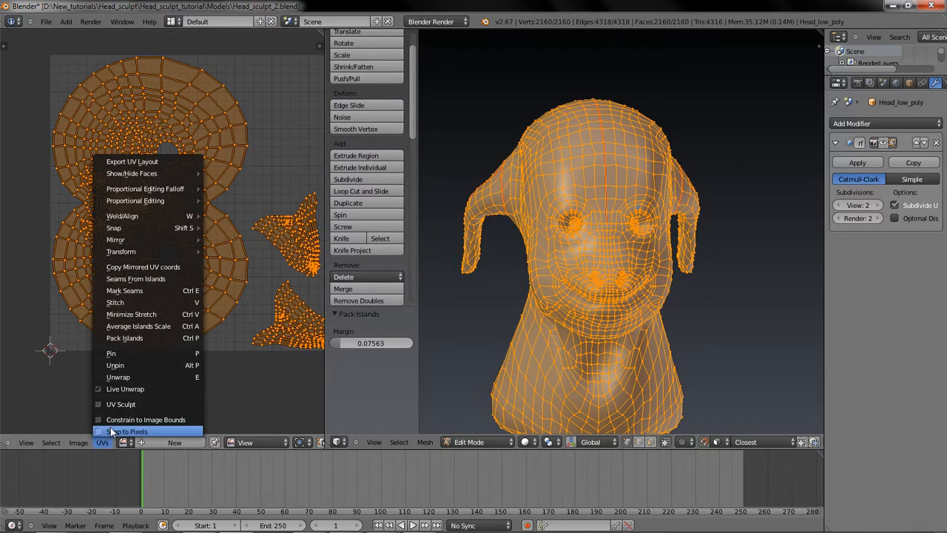
pyautogui.click(179, 315)
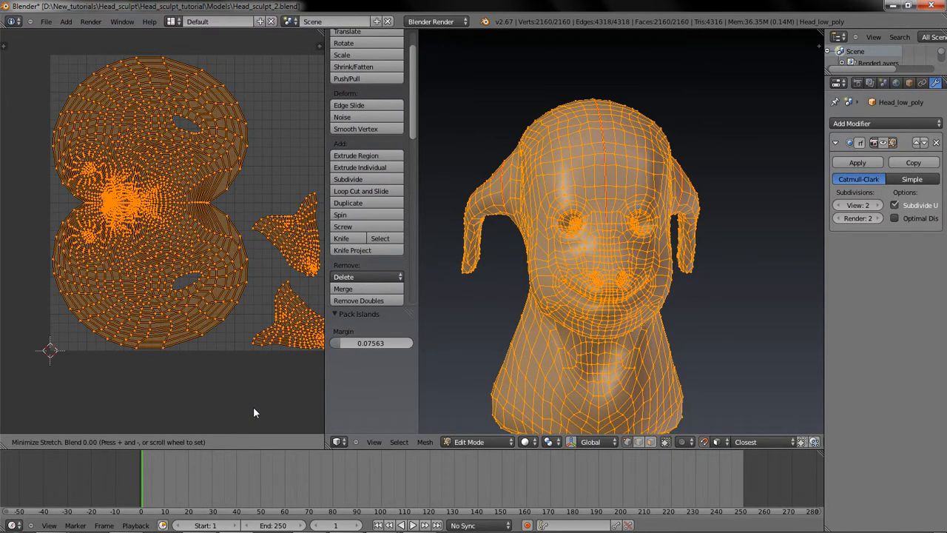
pyautogui.scroll(8, 254, 409)
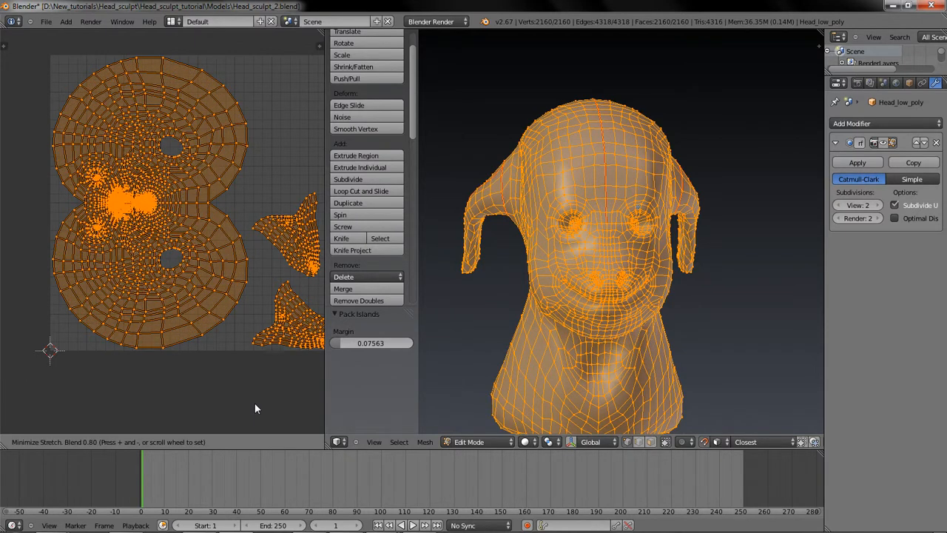
pyautogui.click(255, 409)
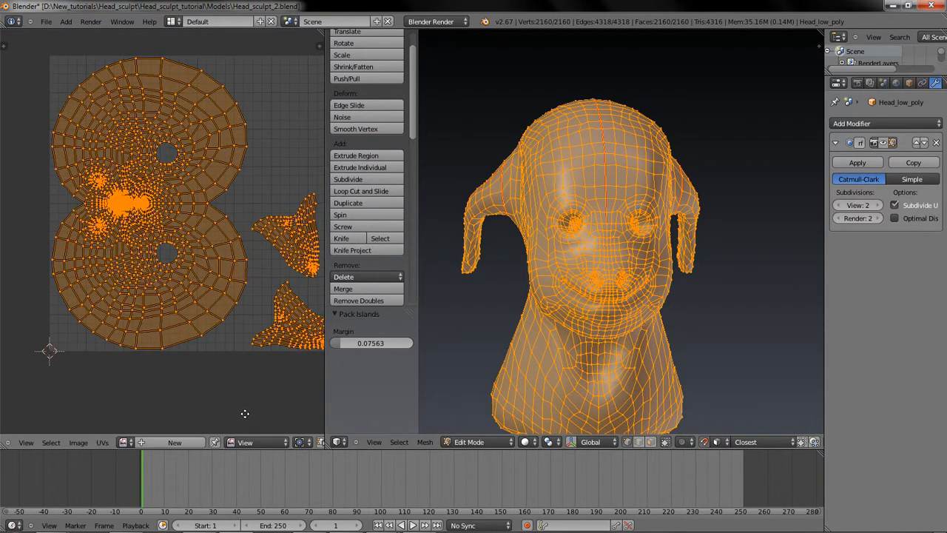
pyautogui.scroll(5, 153, 300)
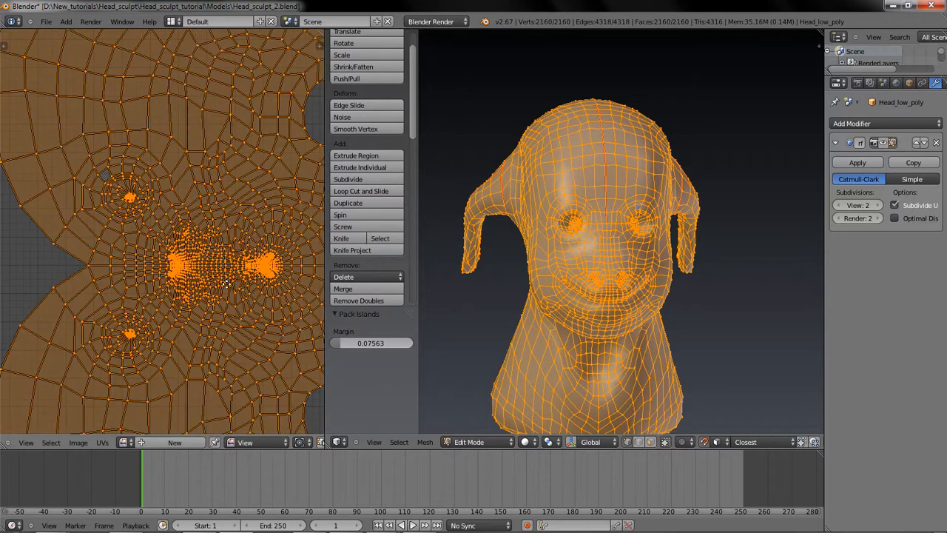
pyautogui.scroll(4, 226, 283)
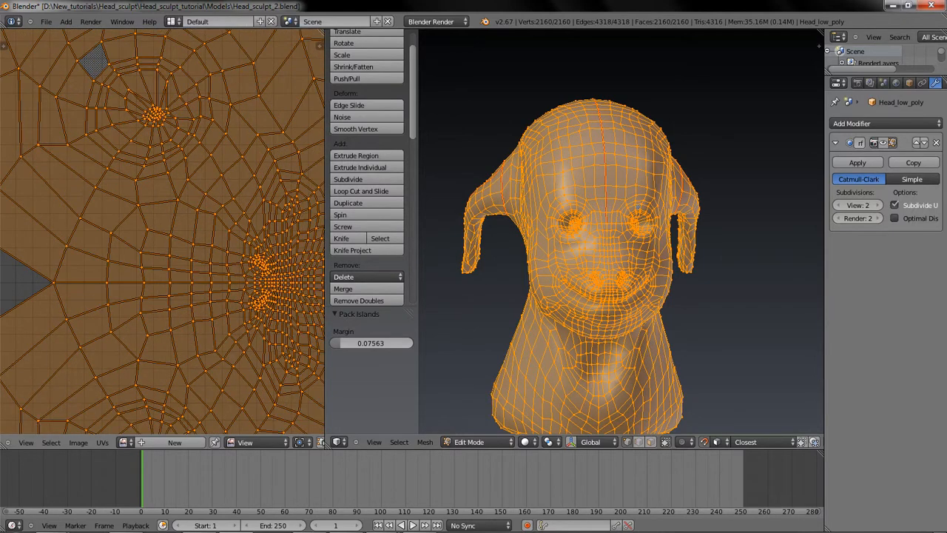
pyautogui.scroll(-8, 159, 236)
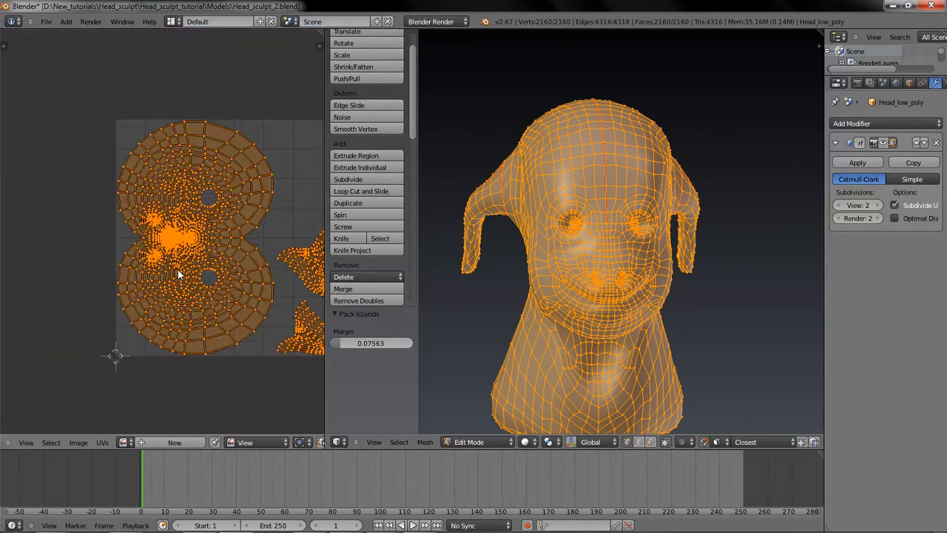
pyautogui.moveTo(179, 273); pyautogui.dragTo(137, 244, button='middle')
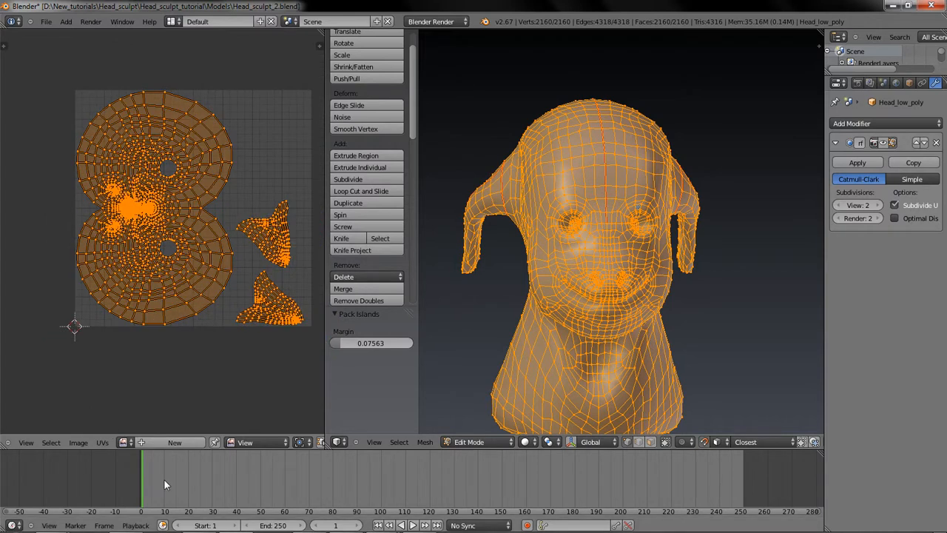
pyautogui.click(124, 442)
pyautogui.click(127, 442)
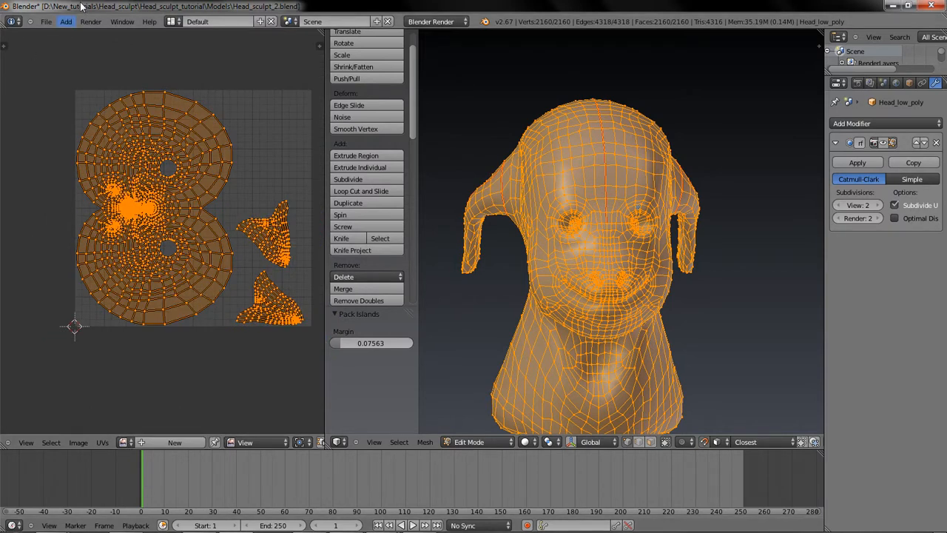
# Step: Save the scene as a new file named Head_sculpt_3.blend in the Models folder
pyautogui.click(45, 21)
pyautogui.click(71, 96)
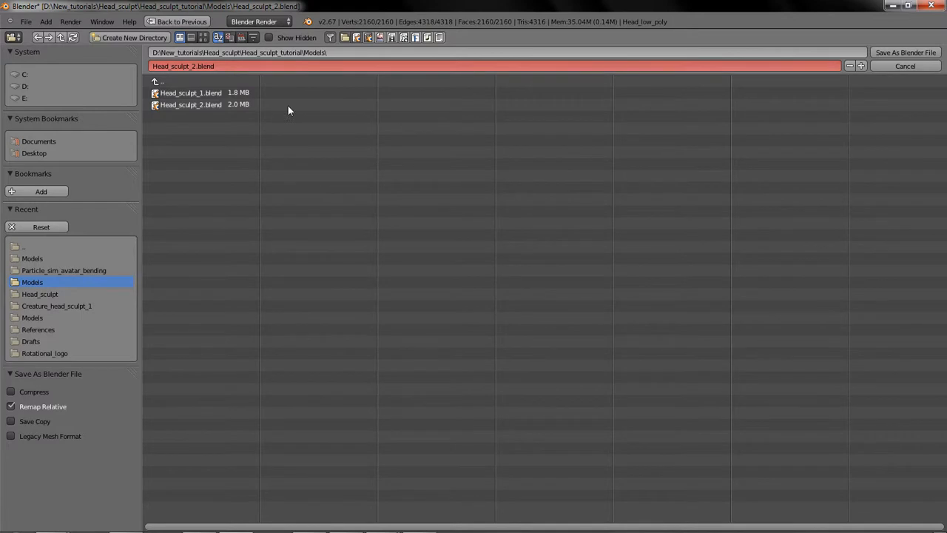
pyautogui.press('KP_Add')
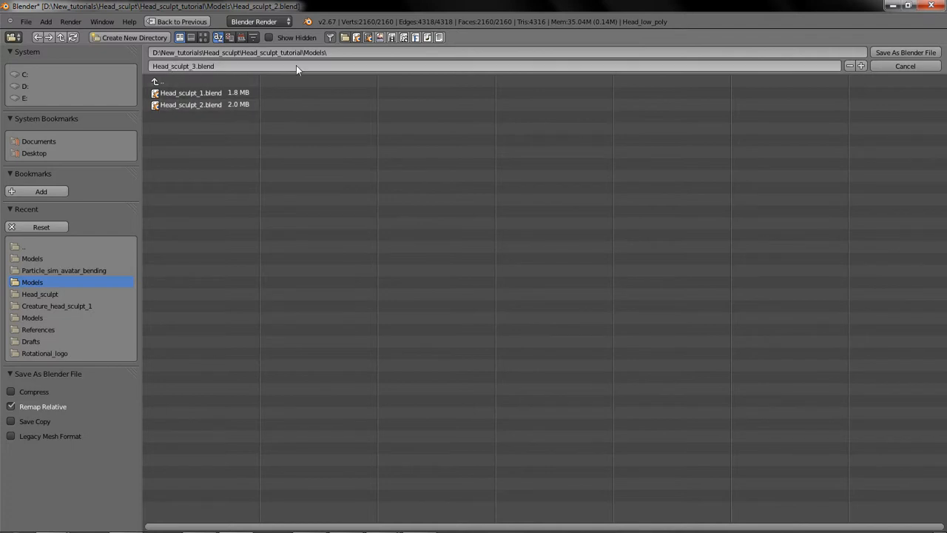
pyautogui.click(906, 52)
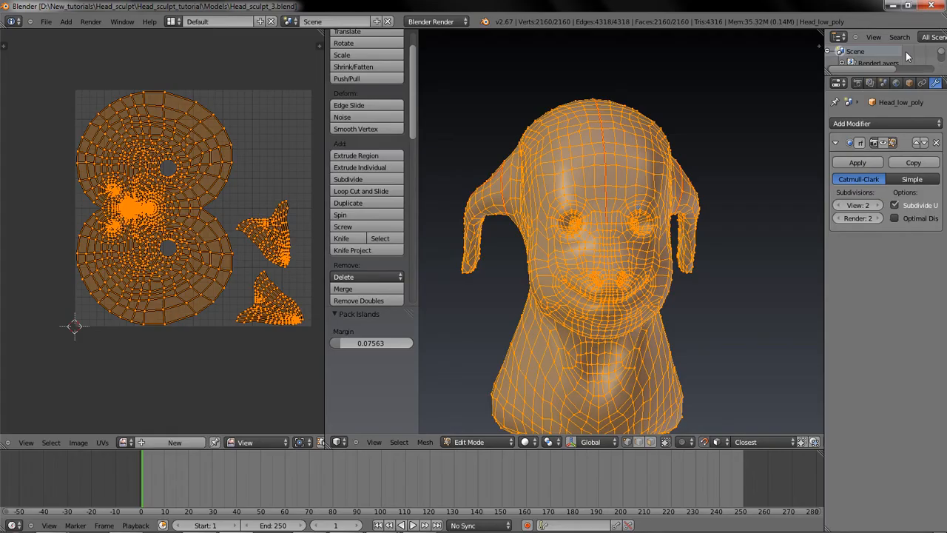
# Step: Return the head to Object Mode and save over the current file
pyautogui.scroll(-2, 635, 271)
pyautogui.moveTo(635, 271); pyautogui.dragTo(606, 276, button='middle')
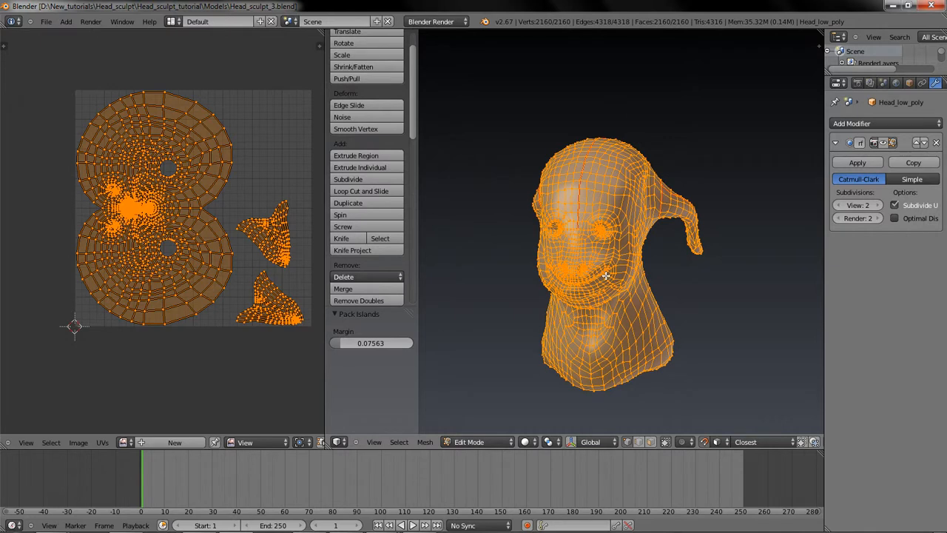
pyautogui.press('Tab')
pyautogui.hotkey('ctrl', 's')
pyautogui.press('Return')
pyautogui.moveTo(474, 256); pyautogui.dragTo(548, 268, button='middle')
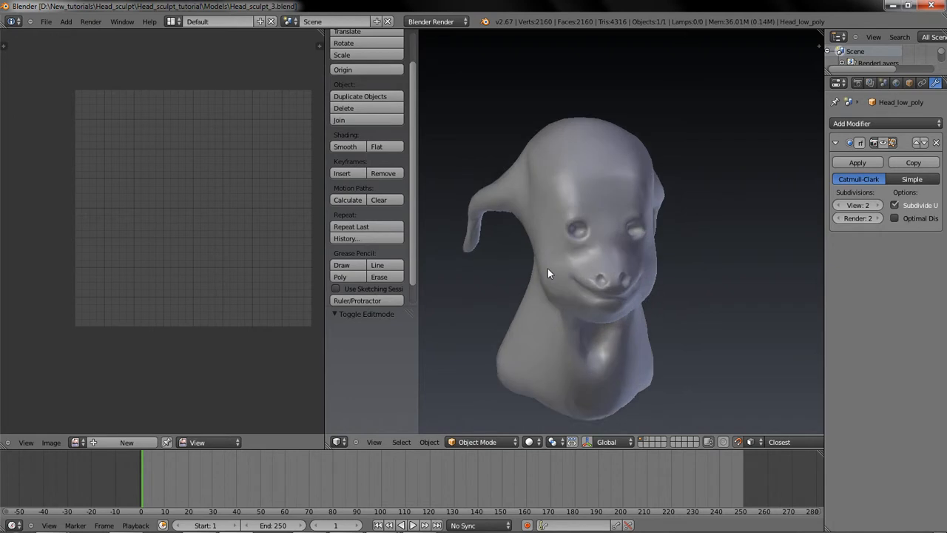
# Step: Add a new material to the low-poly head
pyautogui.scroll(1, 548, 267)
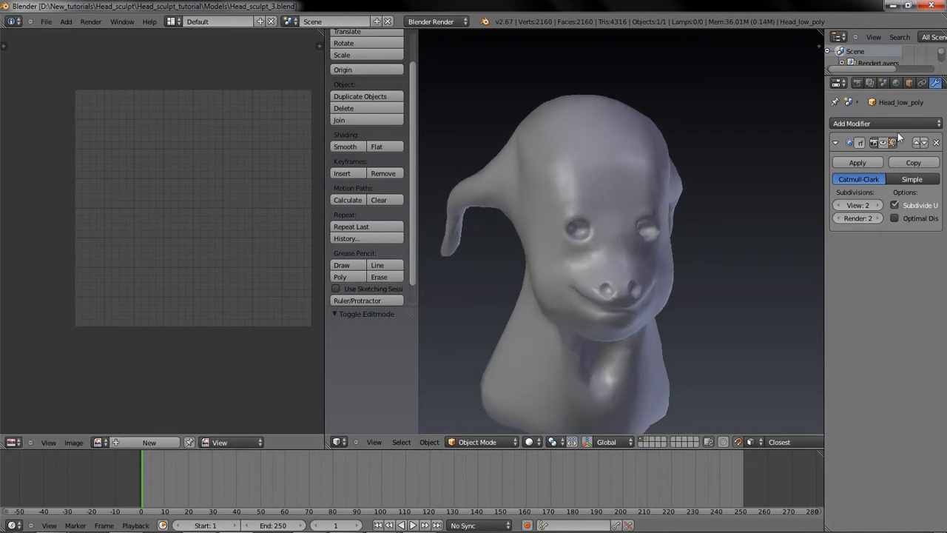
pyautogui.moveTo(935, 80); pyautogui.dragTo(872, 82, button='middle')
pyautogui.click(896, 82)
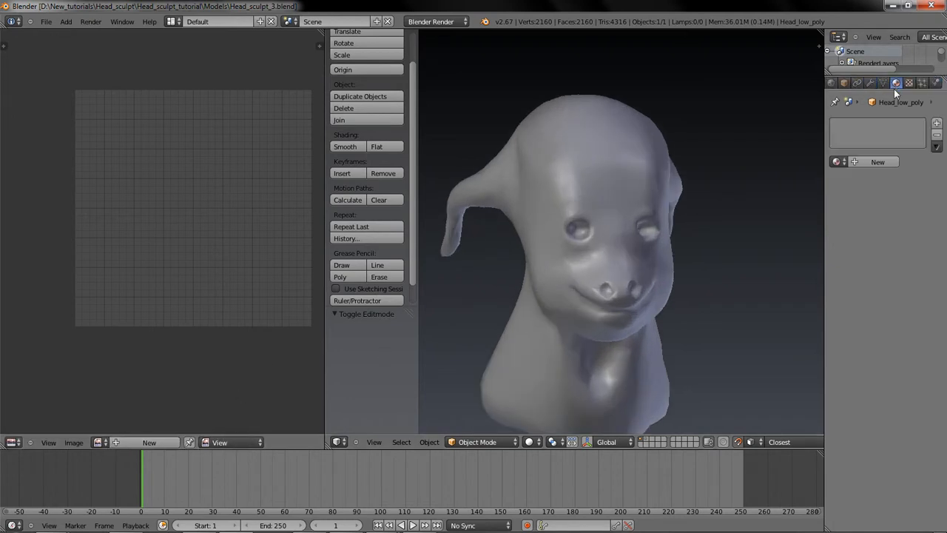
pyautogui.click(870, 162)
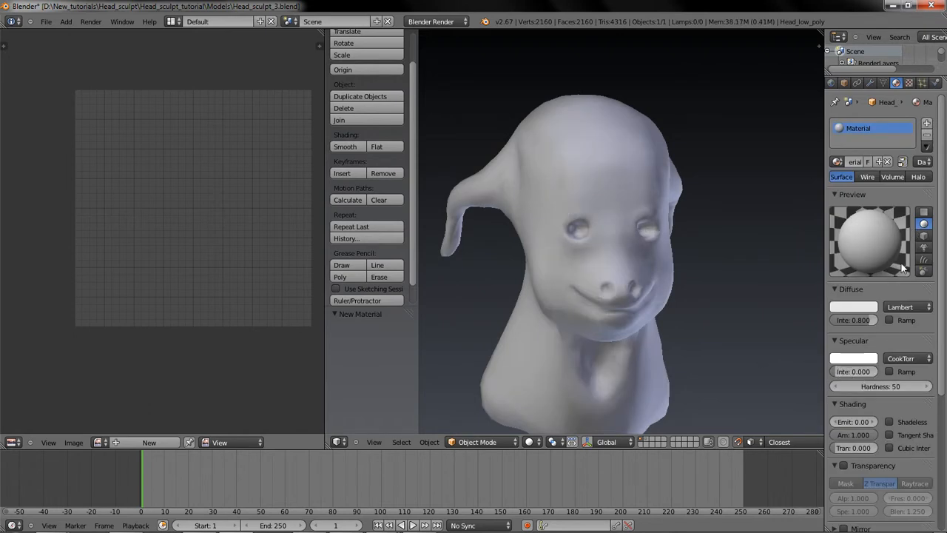
# Step: Add a new texture to the head's material and set its type to Image or Movie
pyautogui.click(909, 83)
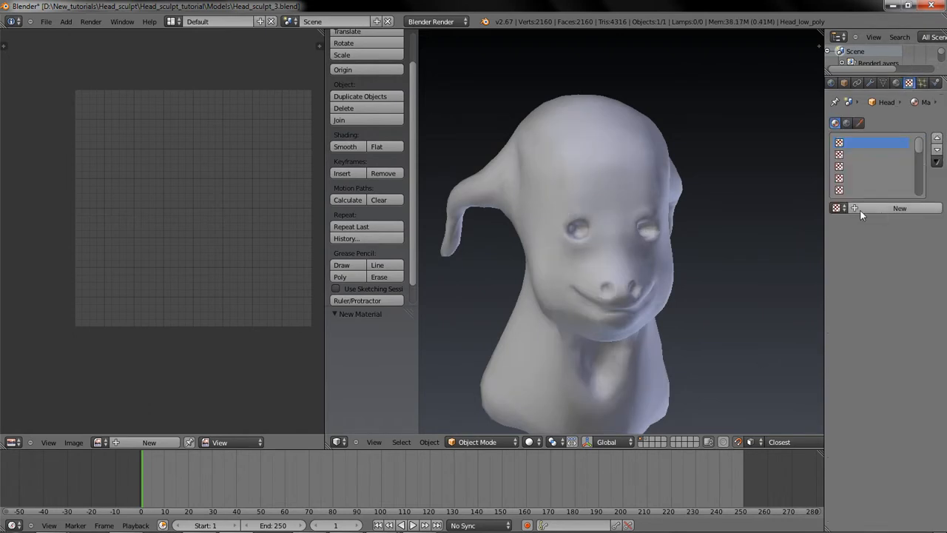
pyautogui.click(892, 207)
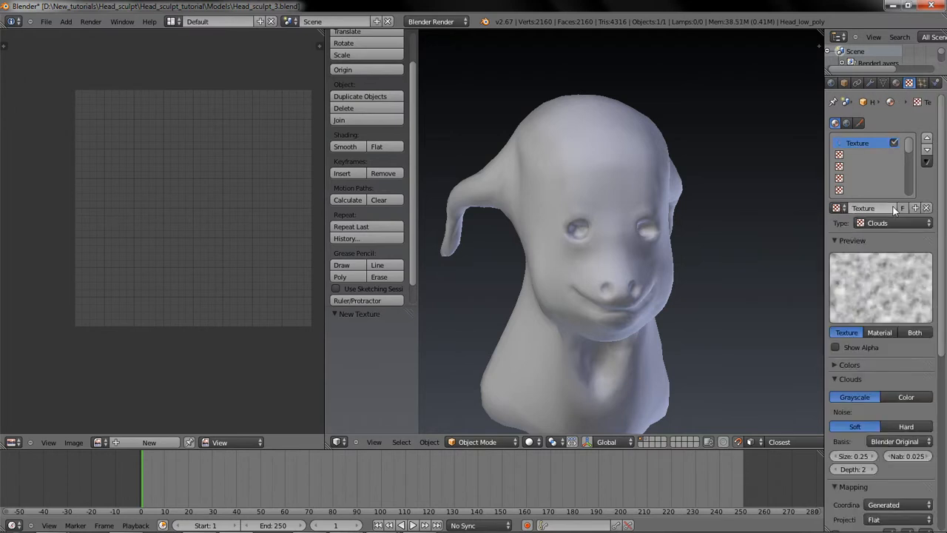
pyautogui.click(892, 219)
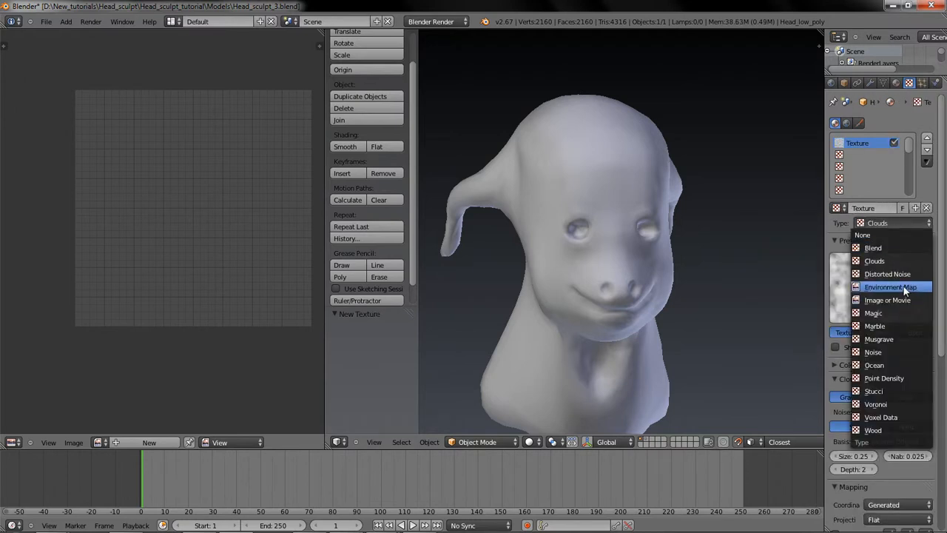
pyautogui.click(905, 299)
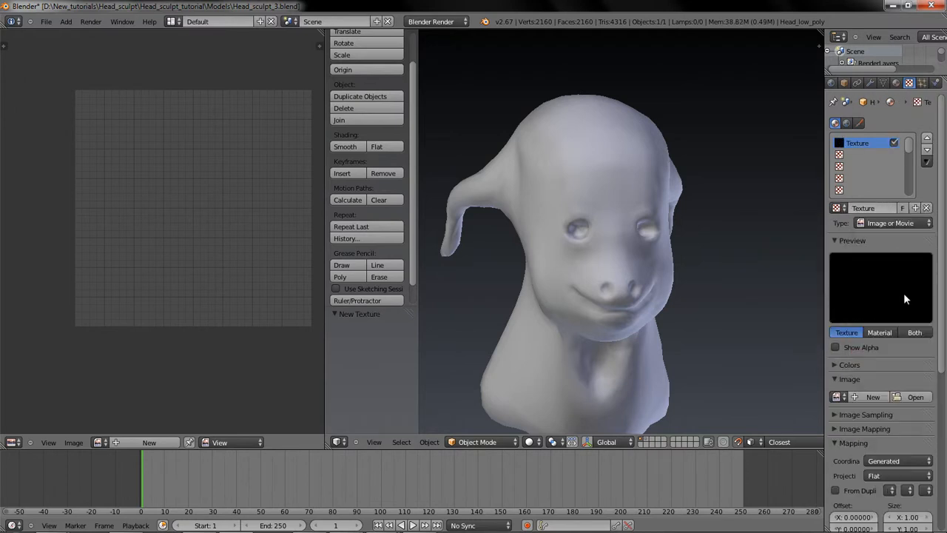
pyautogui.click(839, 397)
# Step: Put the head back in Edit Mode and start a new image named Head_map for its UV layout
pyautogui.press('Tab')
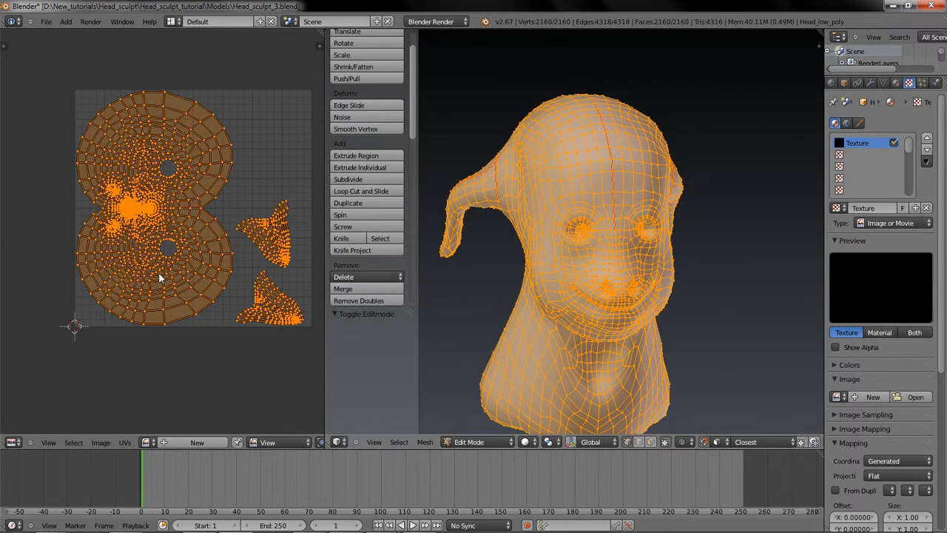
pyautogui.scroll(-1, 554, 252)
pyautogui.moveTo(555, 252); pyautogui.dragTo(530, 250, button='middle')
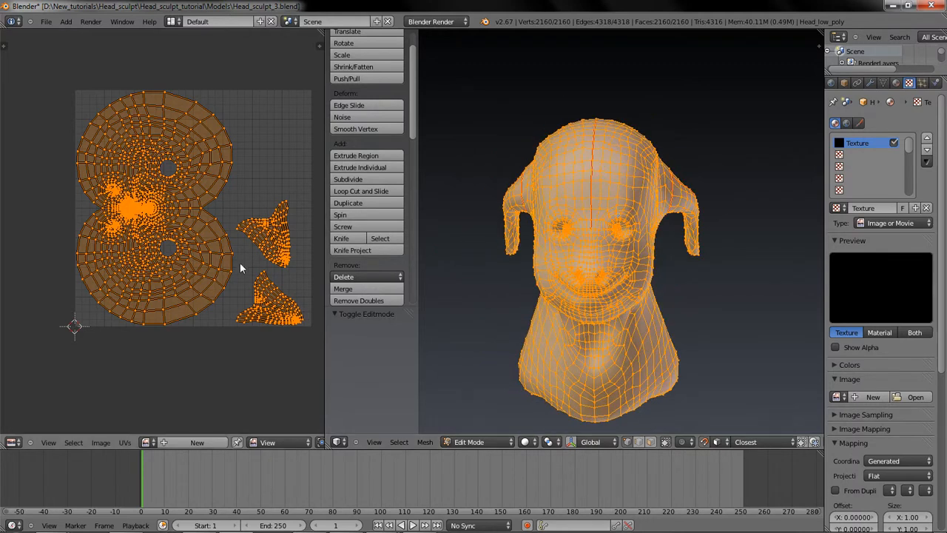
pyautogui.click(145, 443)
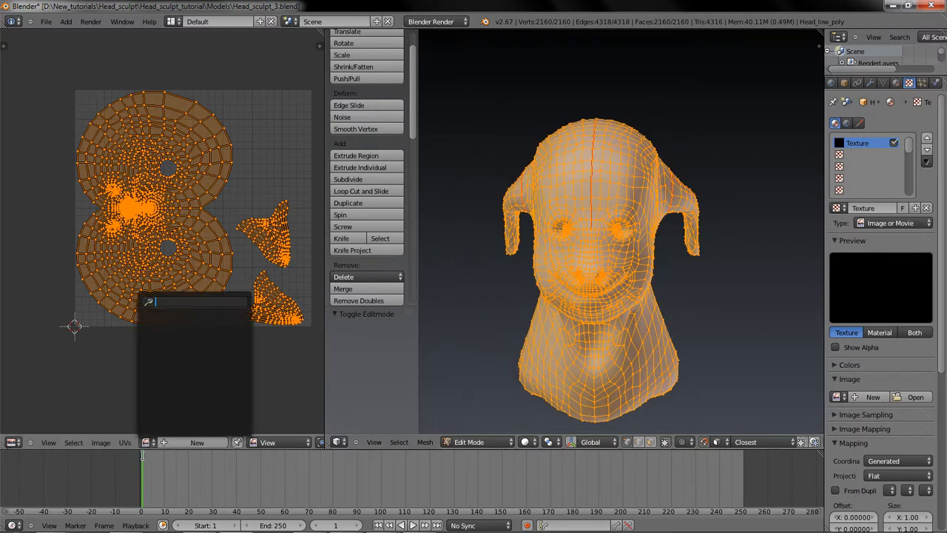
pyautogui.click(197, 443)
pyautogui.click(191, 416)
pyautogui.write('Head map')
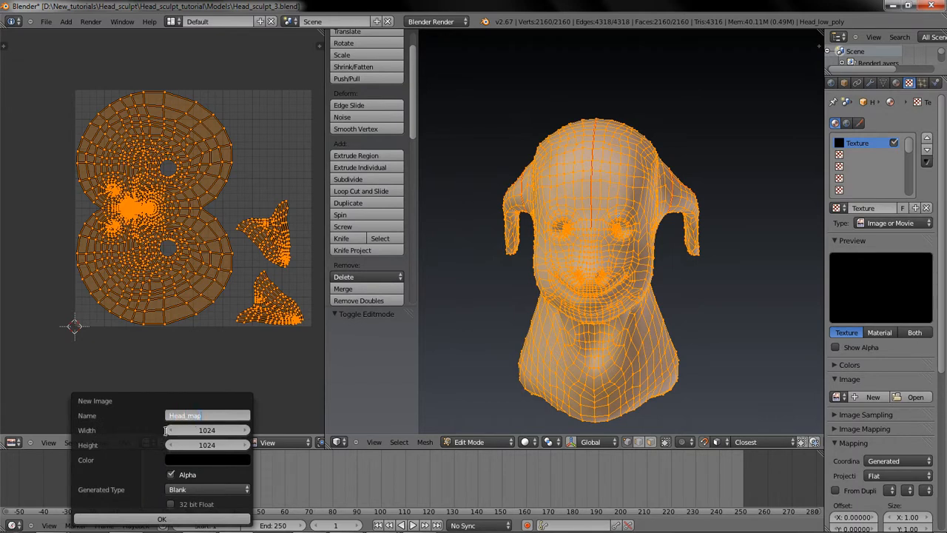
pyautogui.press('Return')
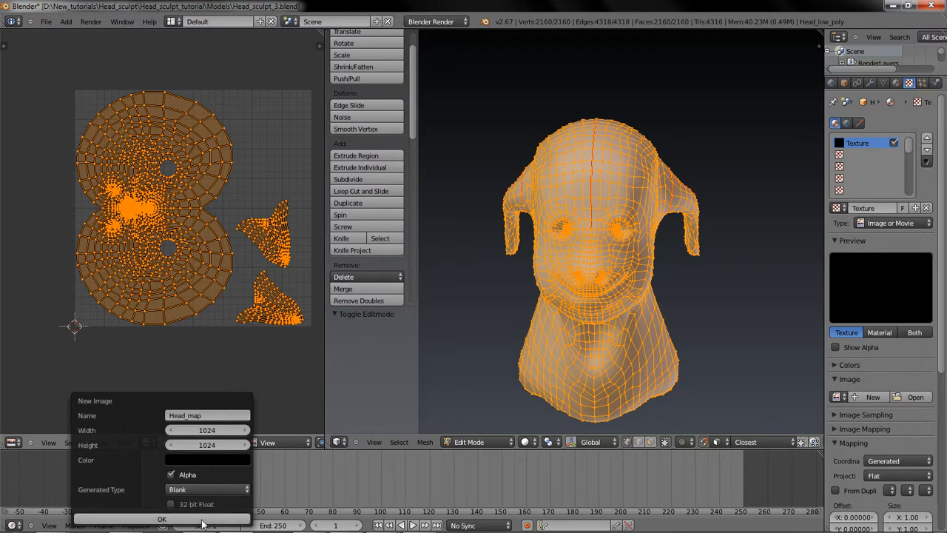
# Step: Set the new image's generated type to Color Grid and create it behind the UV islands
pyautogui.click(193, 491)
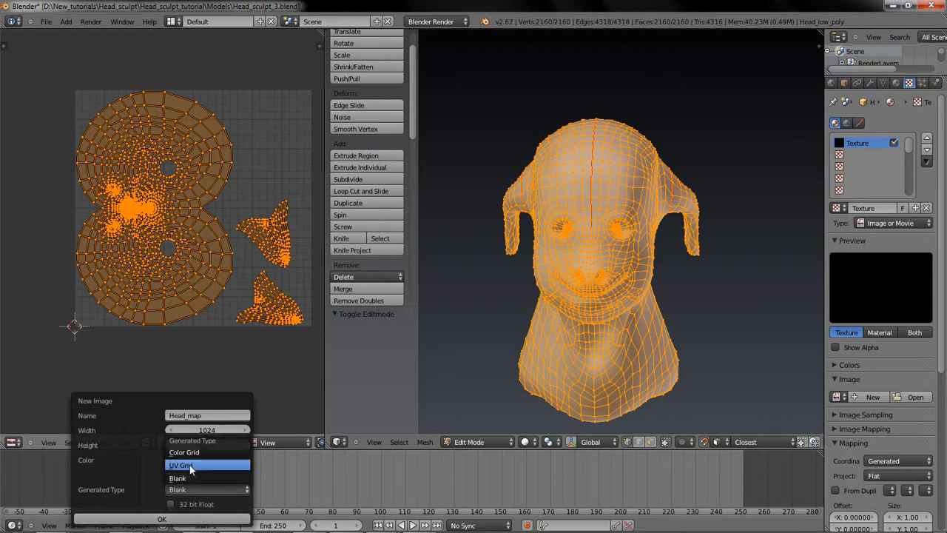
pyautogui.click(202, 464)
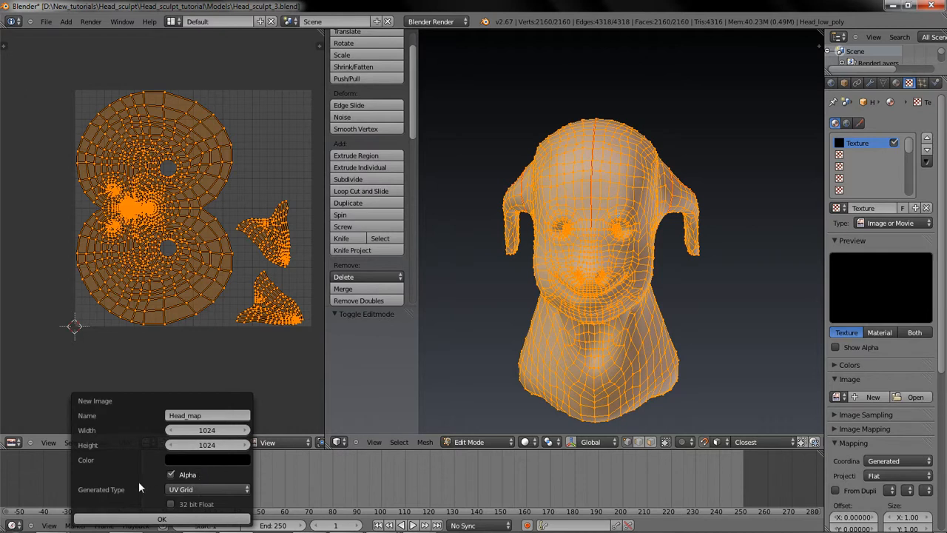
pyautogui.click(196, 490)
pyautogui.click(199, 452)
pyautogui.click(117, 518)
pyautogui.scroll(-4, 163, 222)
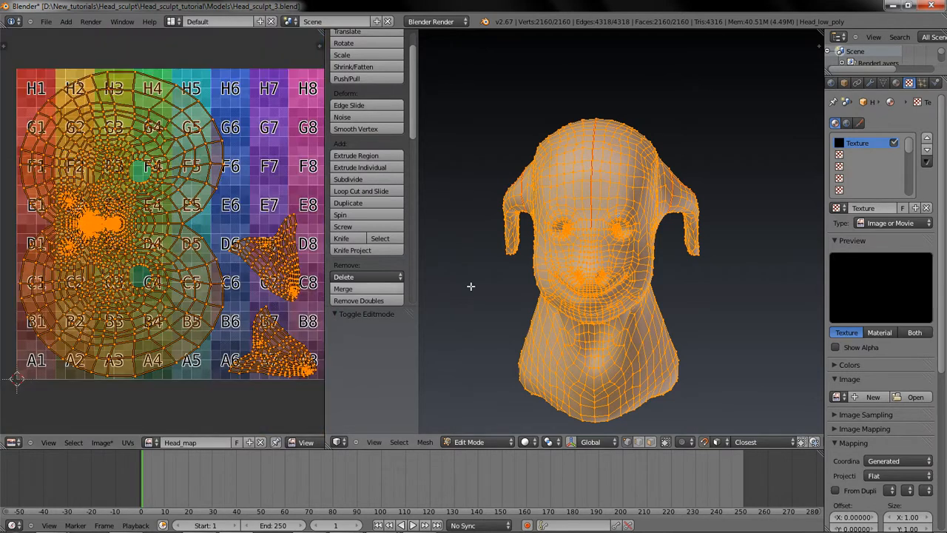
# Step: Switch the head to Object Mode with textured viewport shading and view the colour grid from the side
pyautogui.press('Tab')
pyautogui.scroll(1, 549, 293)
pyautogui.scroll(-2, 649, 336)
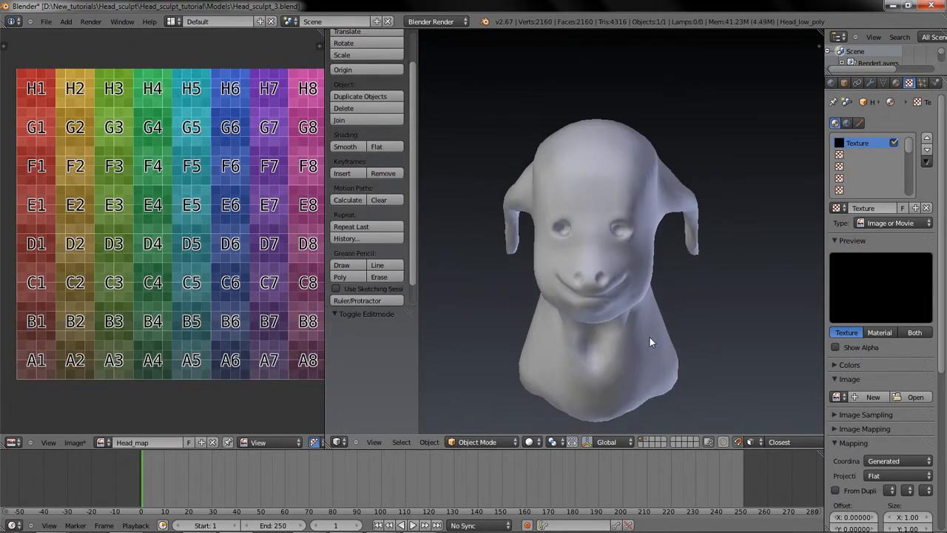
pyautogui.hotkey('alt', 'z')
pyautogui.moveTo(649, 336)
pyautogui.mouseDown(button='middle')
pyautogui.moveTo(540, 338)
pyautogui.moveTo(549, 331)
pyautogui.mouseUp(button='middle')
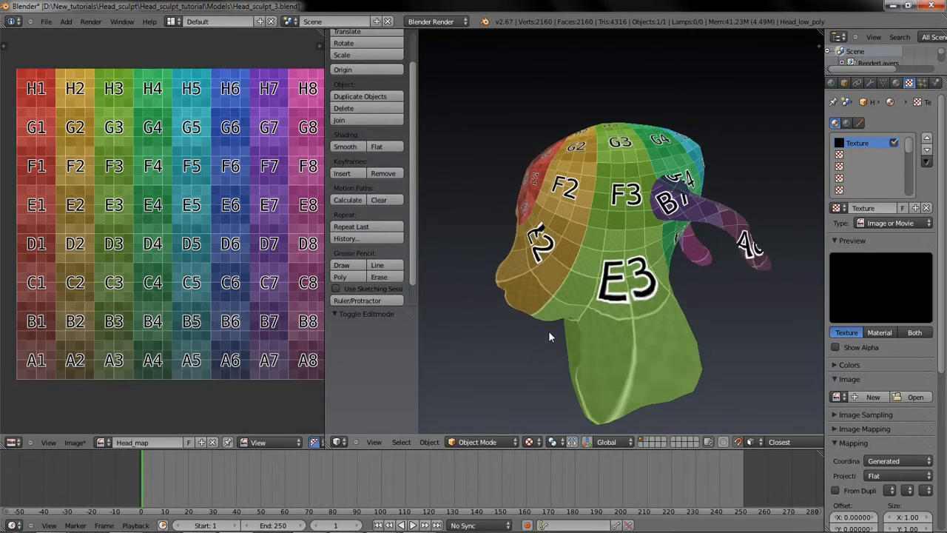
# Step: Assign the Head_map image to the material's texture
pyautogui.scroll(-4, 881, 296)
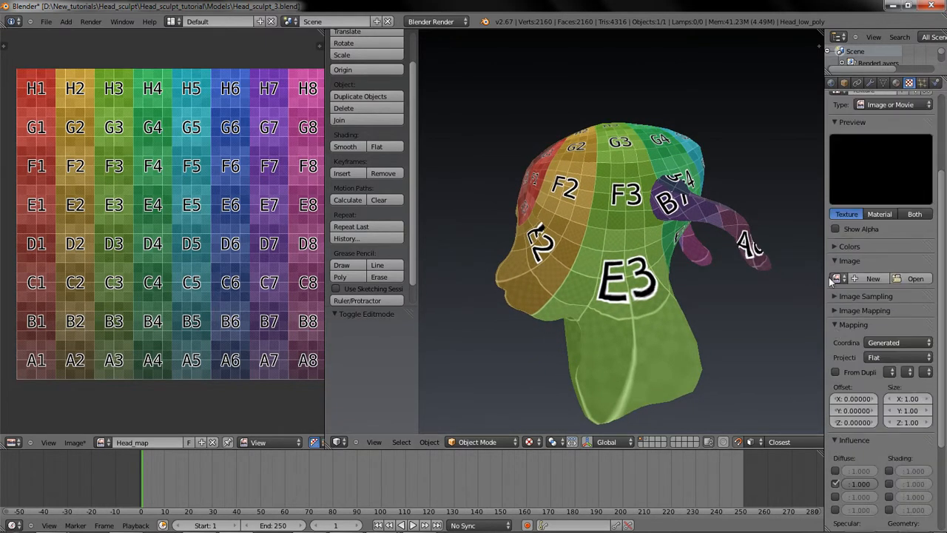
pyautogui.click(837, 279)
pyautogui.click(771, 297)
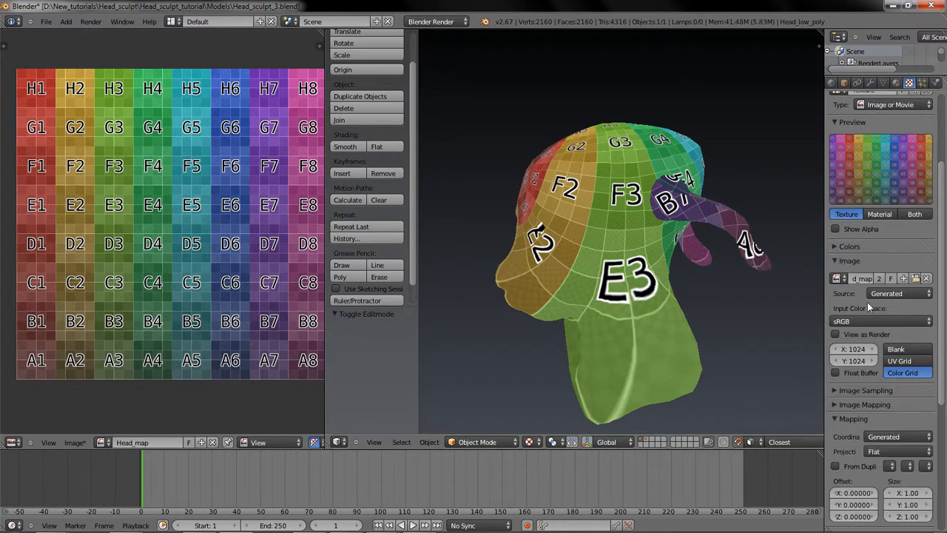
# Step: Set the texture's mapping coordinates to UV and use UVMap as the map
pyautogui.click(908, 438)
pyautogui.click(897, 386)
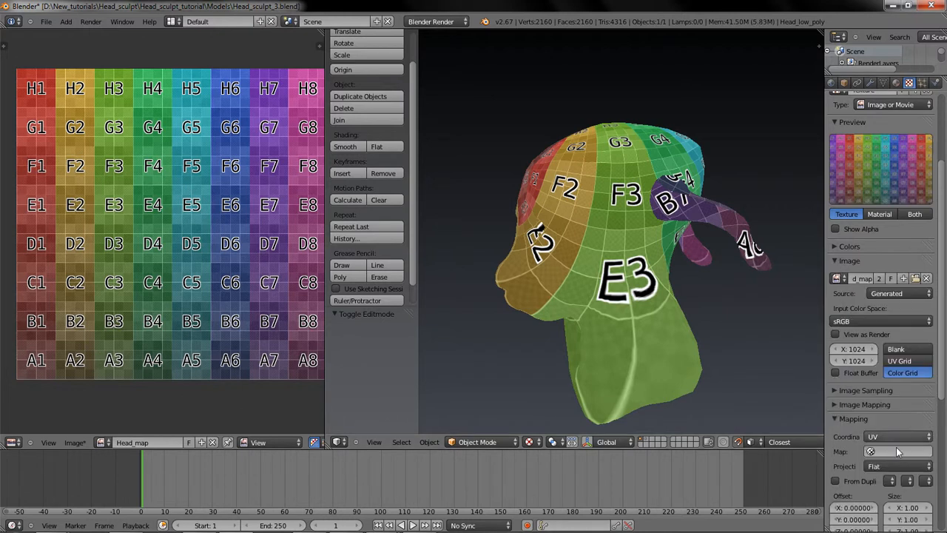
pyautogui.click(896, 450)
pyautogui.click(862, 330)
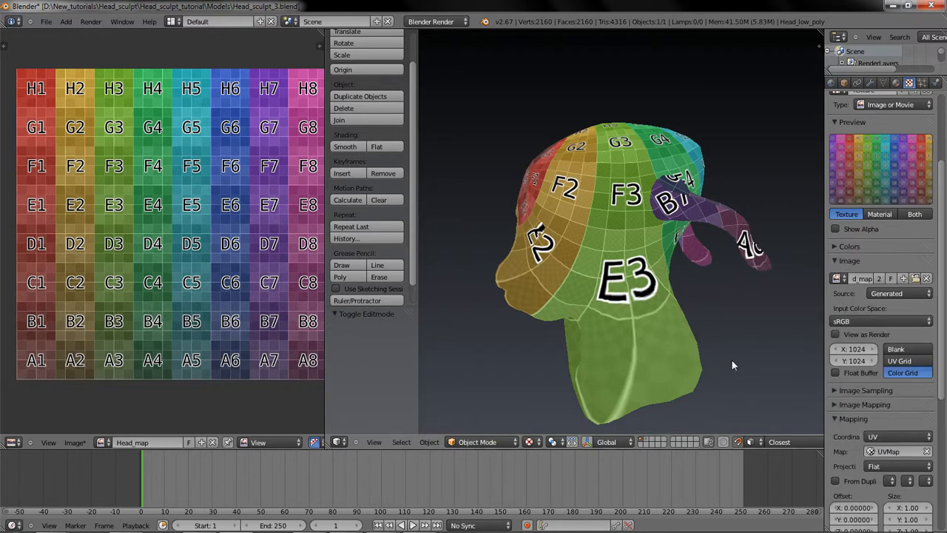
# Step: Examine the colour grid on the front of the head and compare it with the UV layout
pyautogui.scroll(2, 853, 412)
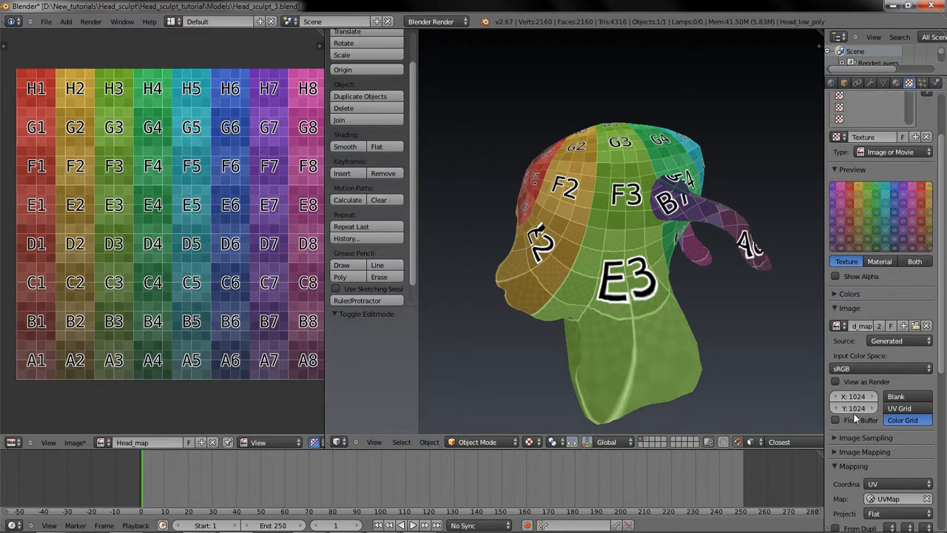
pyautogui.press('KP_1')
pyautogui.scroll(5, 700, 328)
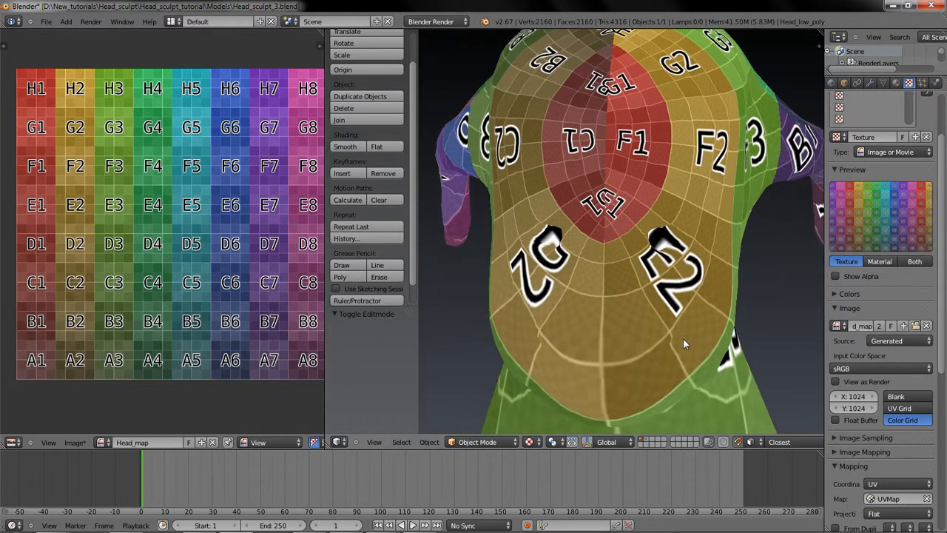
pyautogui.press('Tab')
pyautogui.scroll(1, 233, 267)
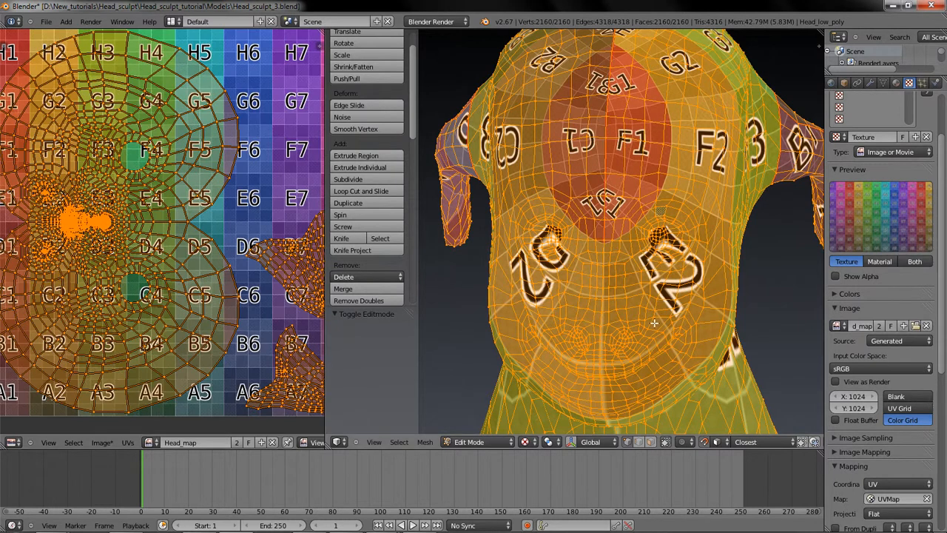
pyautogui.press('Tab')
pyautogui.moveTo(685, 323); pyautogui.dragTo(662, 189, button='middle')
pyautogui.scroll(-2, 552, 317)
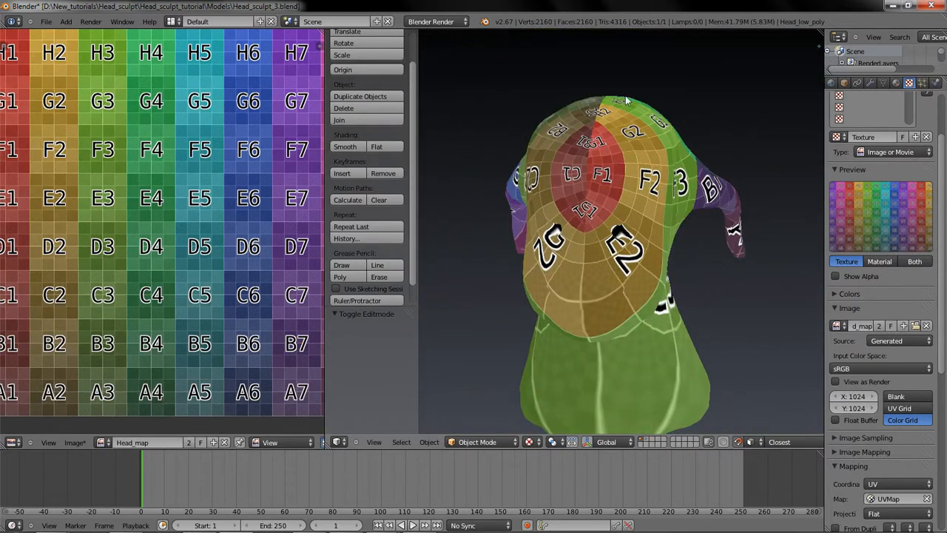
# Step: Inspect the colour grid across the top and back of the head, closing in on the seam at the back
pyautogui.moveTo(608, 264); pyautogui.dragTo(606, 296, button='middle')
pyautogui.moveTo(585, 177); pyautogui.dragTo(593, 169, button='middle')
pyautogui.moveTo(613, 306); pyautogui.dragTo(572, 215, button='middle')
pyautogui.scroll(3, 572, 214)
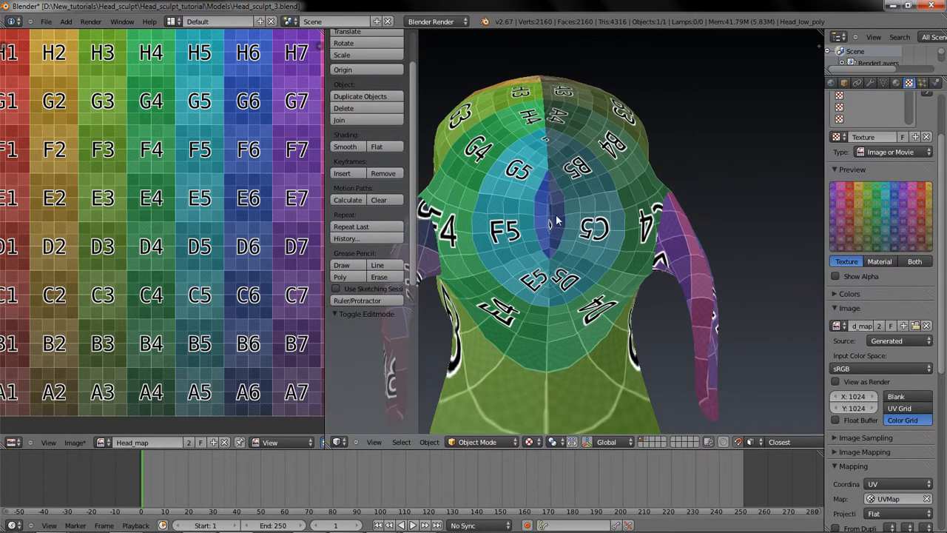
pyautogui.press('Tab')
pyautogui.scroll(4, 556, 214)
pyautogui.press('Tab')
pyautogui.keyDown('shift'); pyautogui.moveTo(556, 213); pyautogui.dragTo(577, 276, button='middle'); pyautogui.keyUp('shift')
pyautogui.scroll(1, 559, 223)
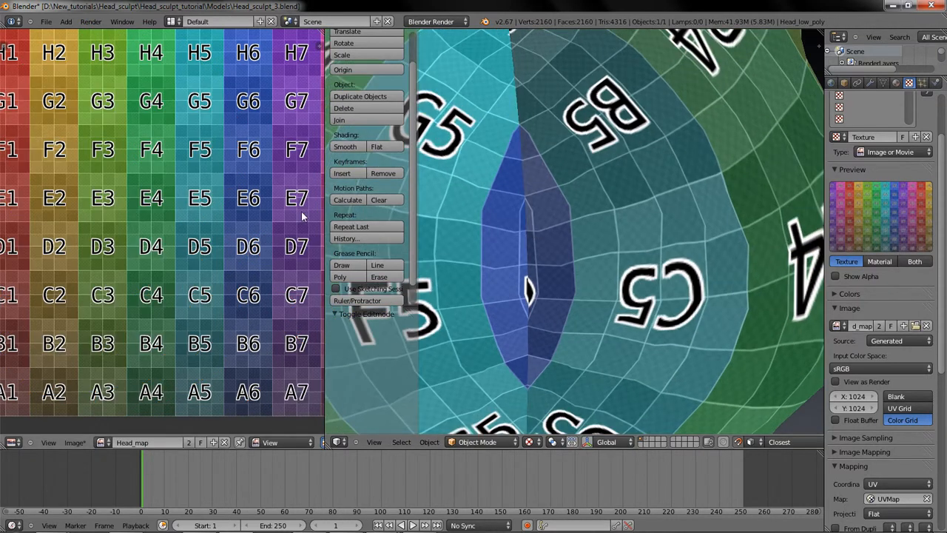
# Step: Try rotating the main head UV island by 90° and look at how the grid shifts on the model
pyautogui.scroll(-4, 267, 202)
pyautogui.scroll(2, 267, 202)
pyautogui.press('Tab')
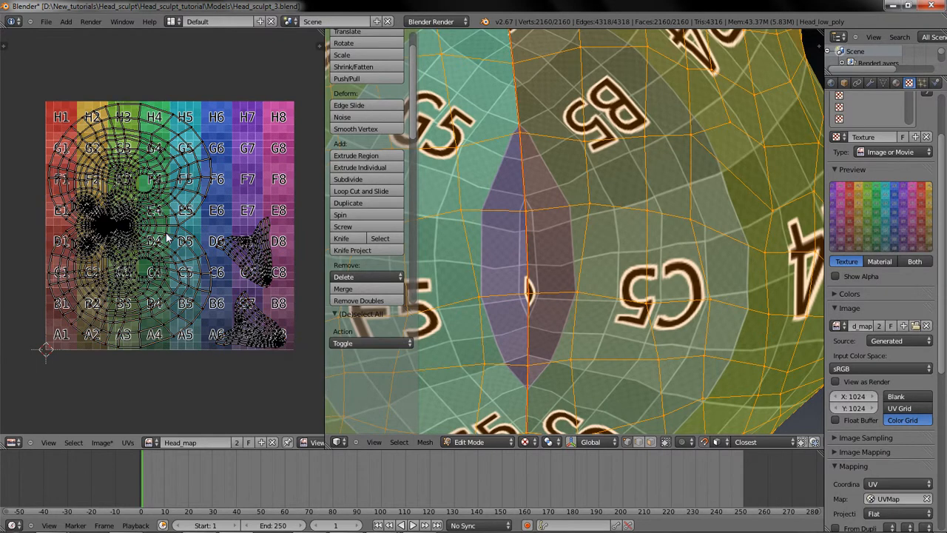
pyautogui.press('l')
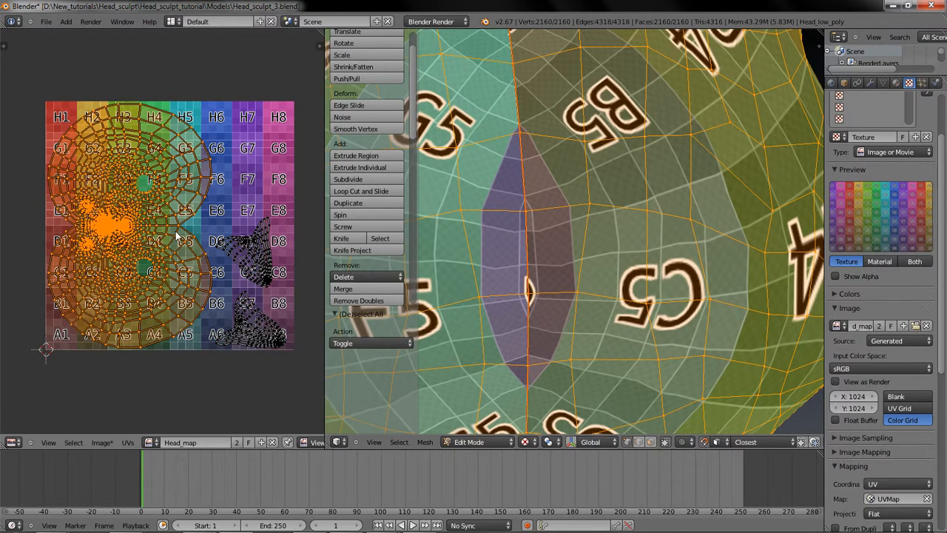
pyautogui.press('r')
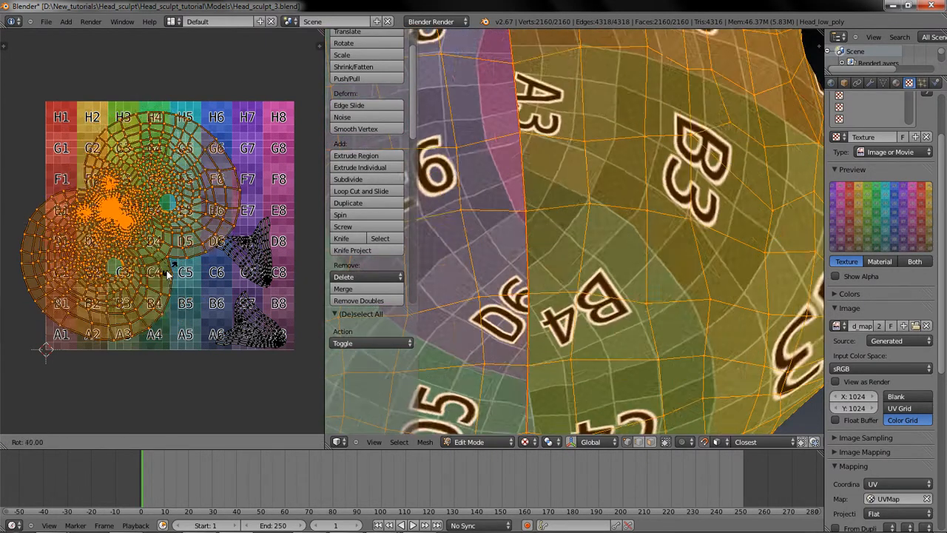
pyautogui.click(127, 268)
pyautogui.scroll(-6, 523, 257)
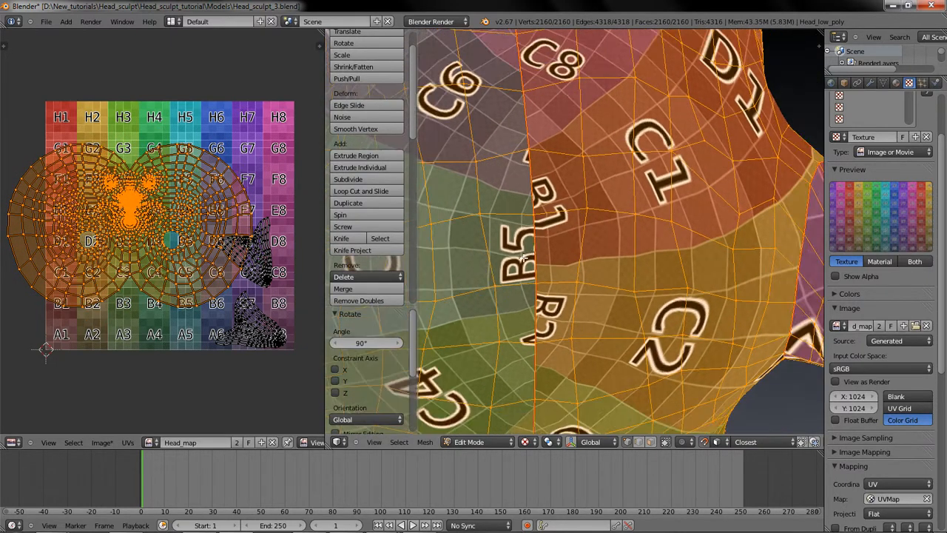
pyautogui.moveTo(524, 257); pyautogui.dragTo(711, 230, button='middle')
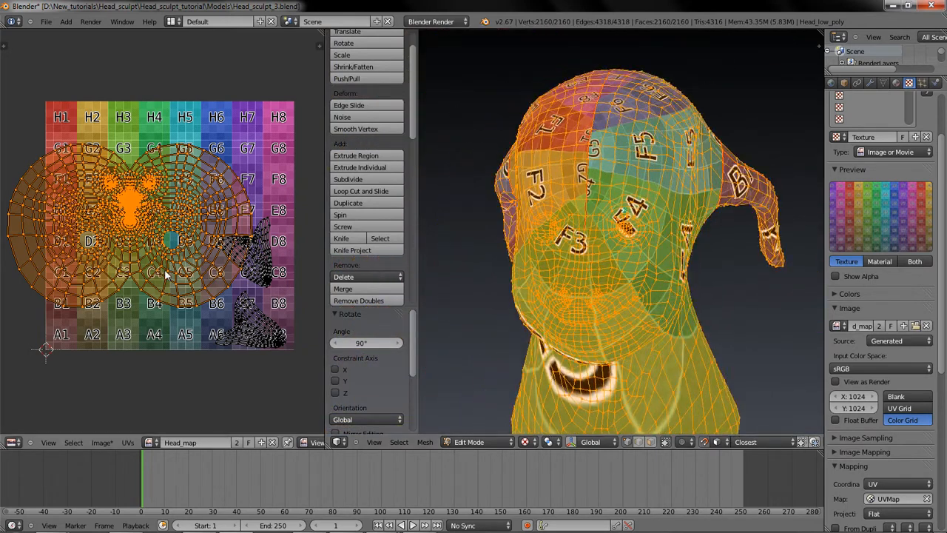
# Step: Undo the UV island rotation, return to Object Mode and view the head from the side
pyautogui.hotkey('ctrl', 'z')
pyautogui.scroll(-1, 271, 265)
pyautogui.press('Tab')
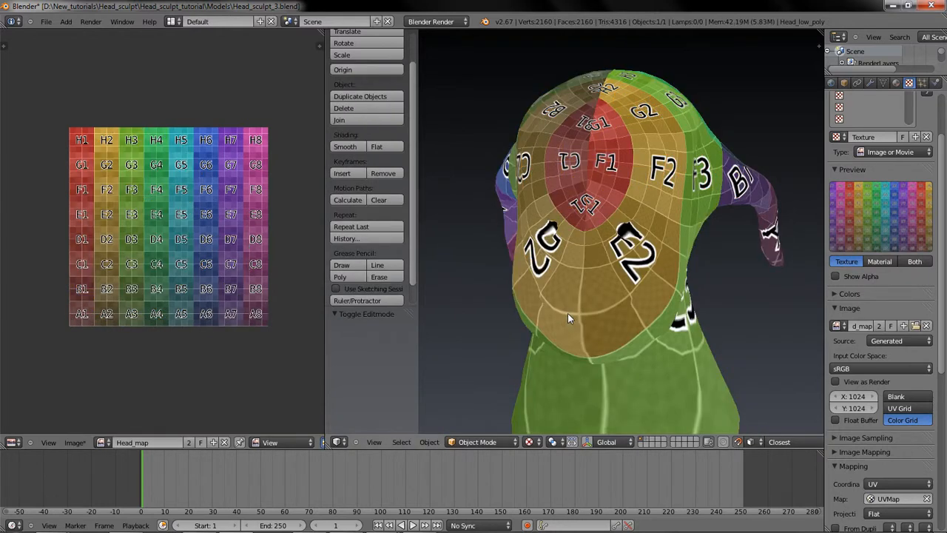
pyautogui.moveTo(568, 313); pyautogui.dragTo(744, 394, button='middle')
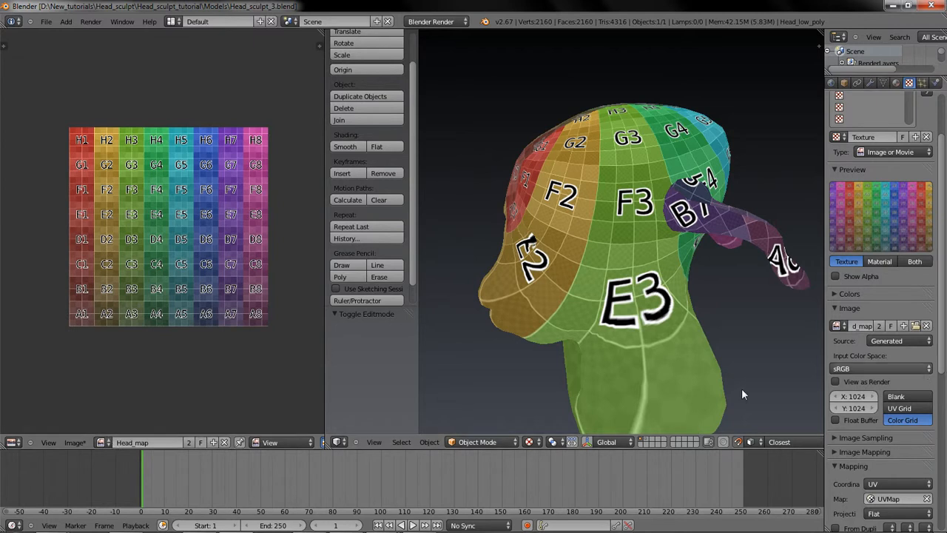
# Step: Unlink the colour grid from the image editor and create a new blank 1024 by 1024 image named Head_map_colour
pyautogui.click(224, 442)
pyautogui.click(128, 443)
pyautogui.click(159, 416)
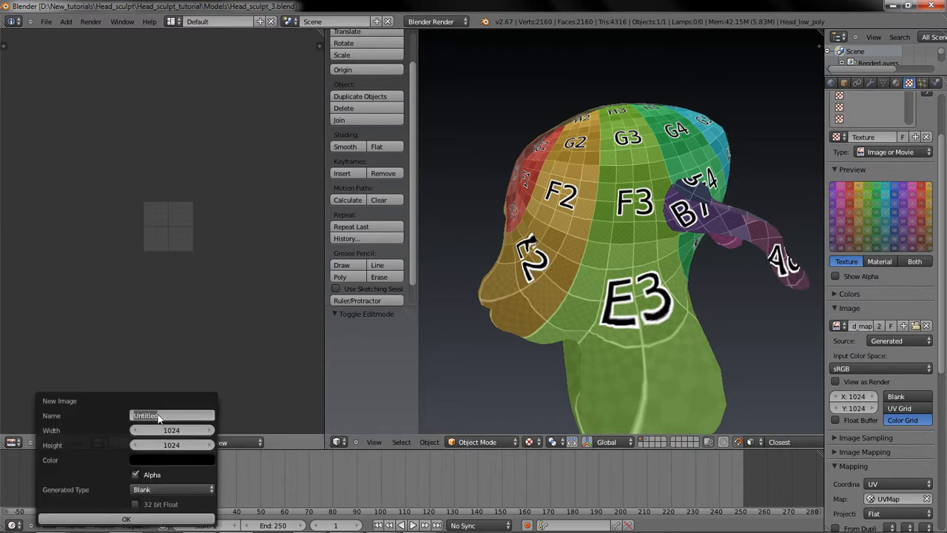
pyautogui.write('Head_map_colour')
pyautogui.press('Return')
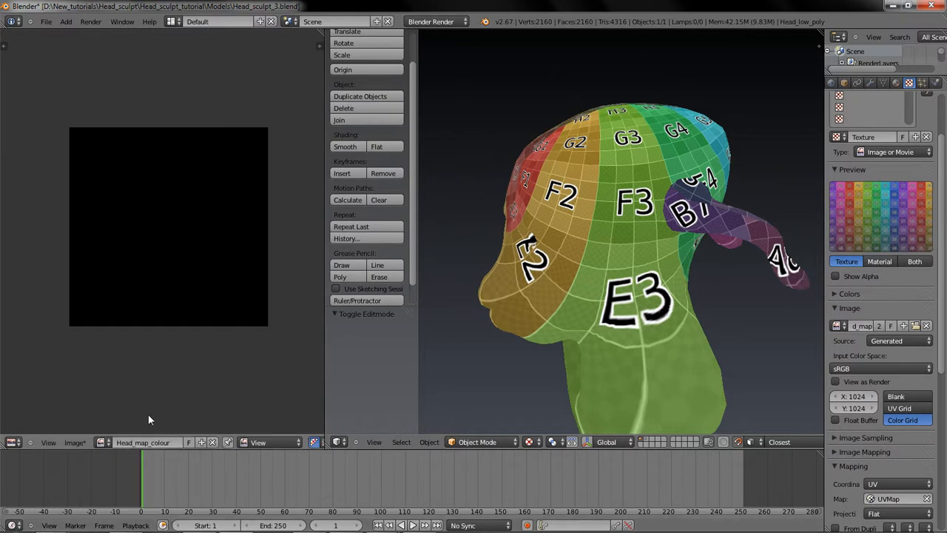
# Step: Assign the Head_map_colour image to the head's UVs in Edit Mode and return to Object Mode
pyautogui.press('Tab')
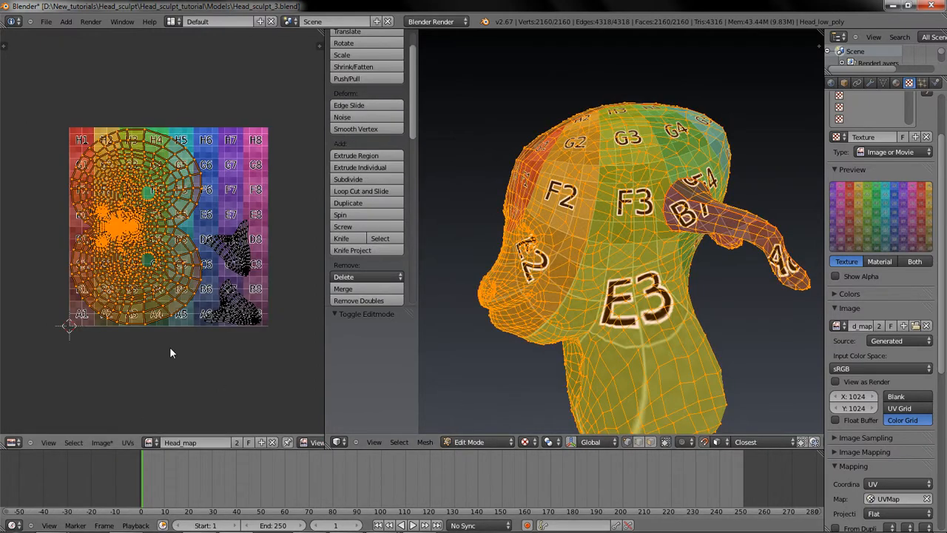
pyautogui.click(149, 442)
pyautogui.click(156, 329)
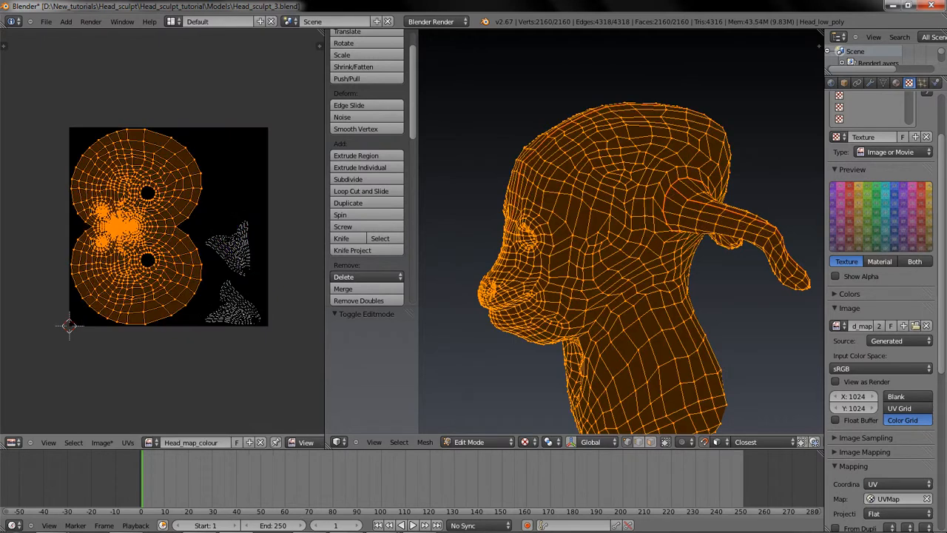
pyautogui.press('Tab')
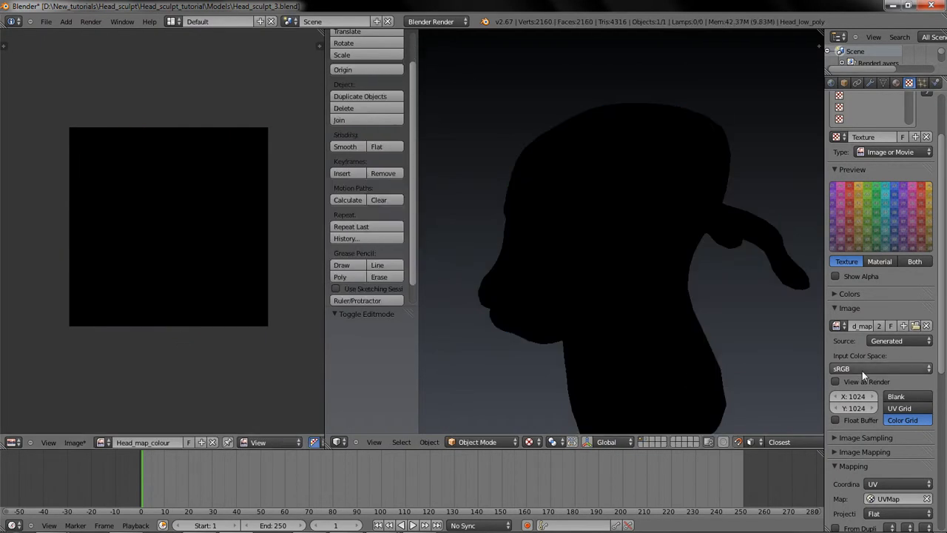
# Step: Replace the material texture's image with Head_map_colour
pyautogui.click(837, 326)
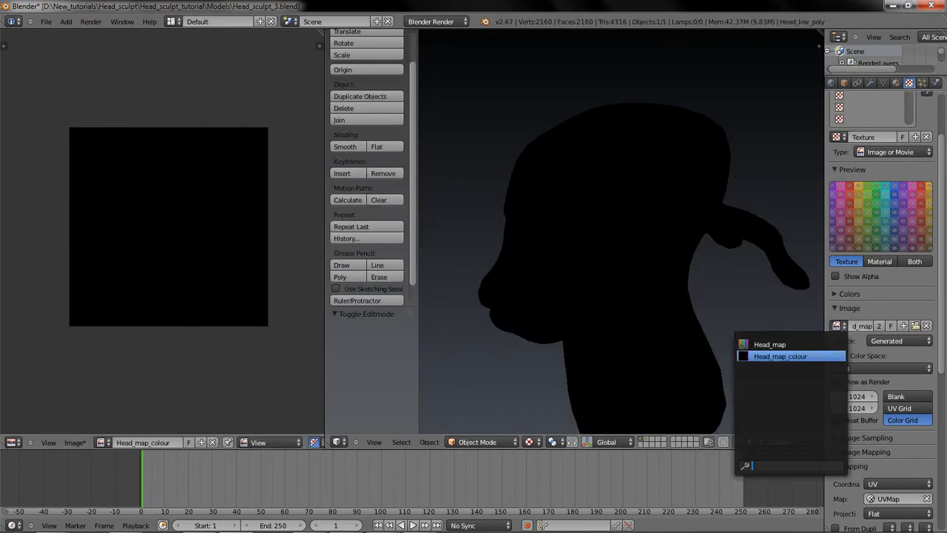
pyautogui.click(788, 355)
pyautogui.scroll(-2, 686, 322)
pyautogui.moveTo(687, 322); pyautogui.dragTo(874, 362, button='middle')
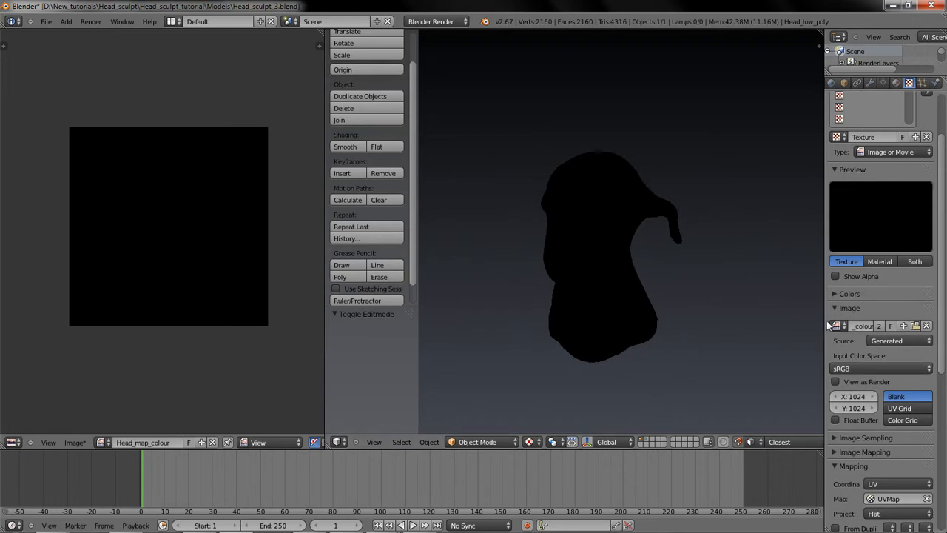
# Step: Merge the UV editor area into the 3D view and switch the head to Texture Paint mode
pyautogui.scroll(-5, 895, 377)
pyautogui.scroll(-5, 881, 392)
pyautogui.scroll(10, 881, 396)
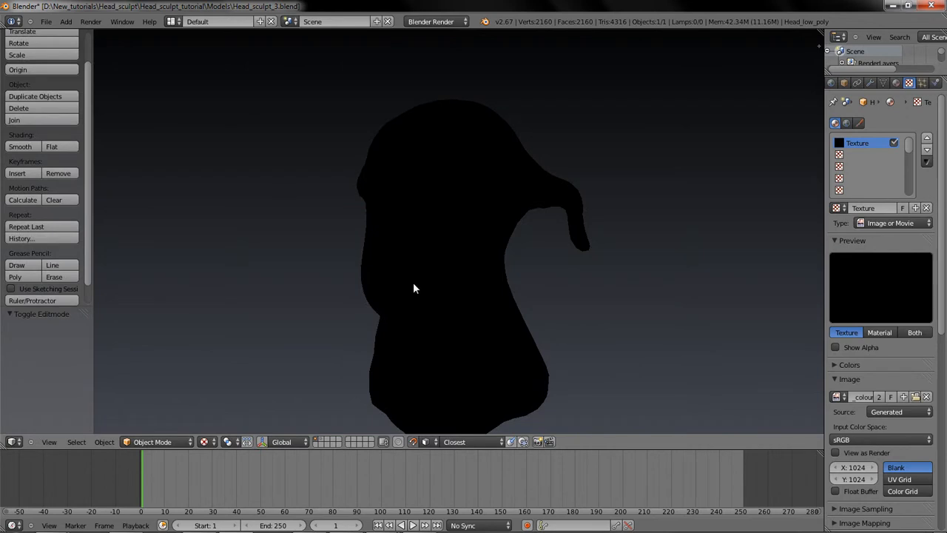
pyautogui.scroll(-2, 413, 288)
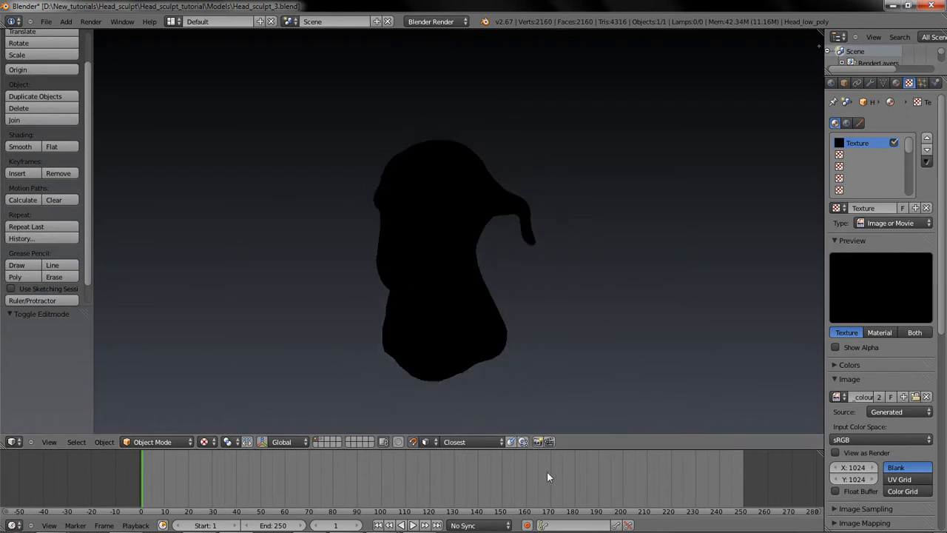
pyautogui.click(176, 440)
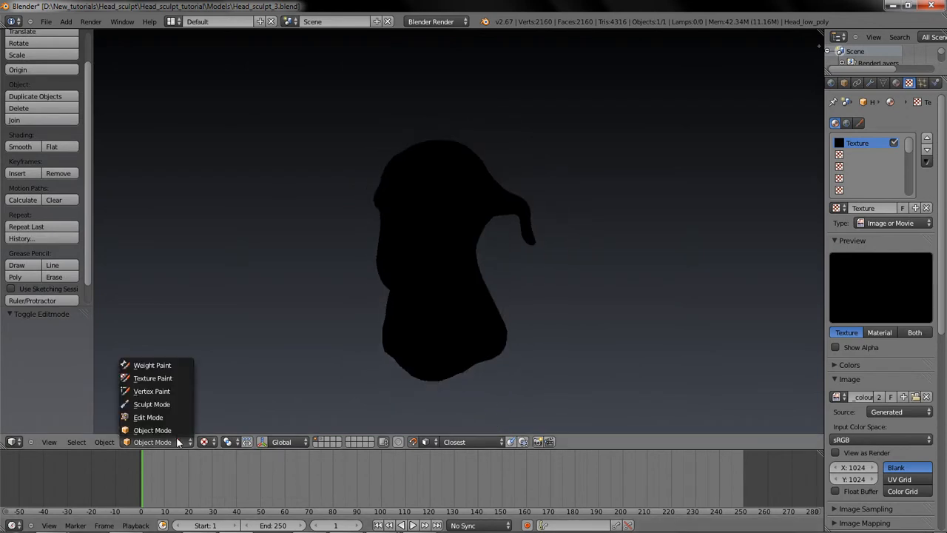
pyautogui.click(166, 377)
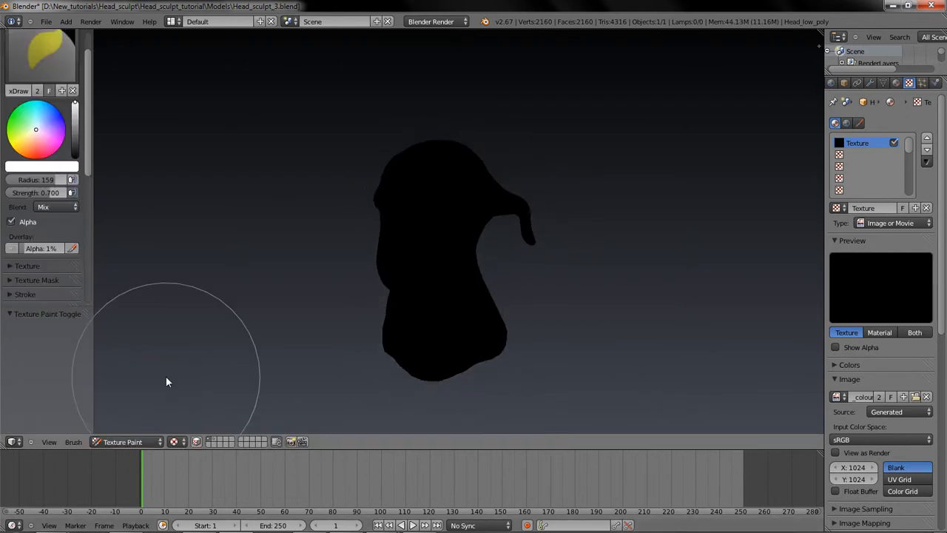
# Step: Set the paint brush radius to 45 and save the file over the existing one
pyautogui.press('f')
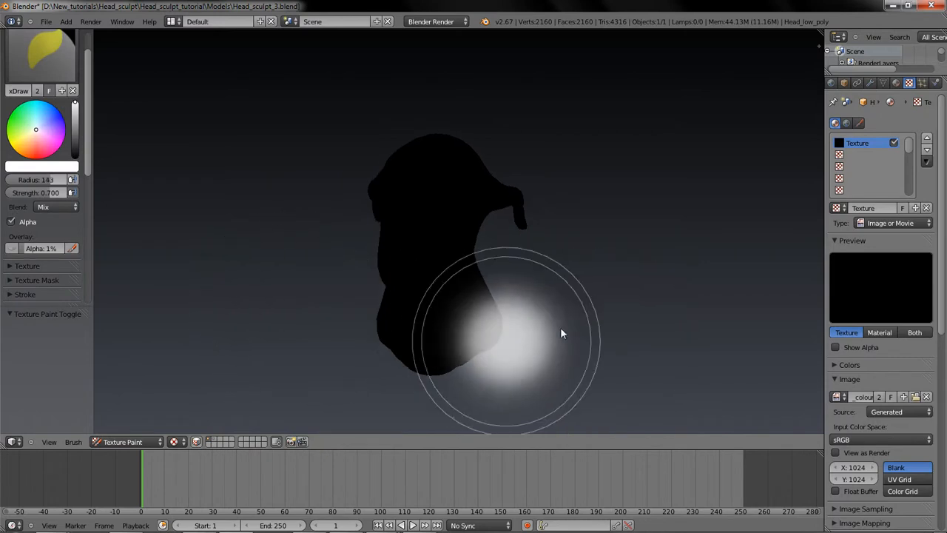
pyautogui.click(526, 322)
pyautogui.hotkey('ctrl', 's')
pyautogui.click(526, 324)
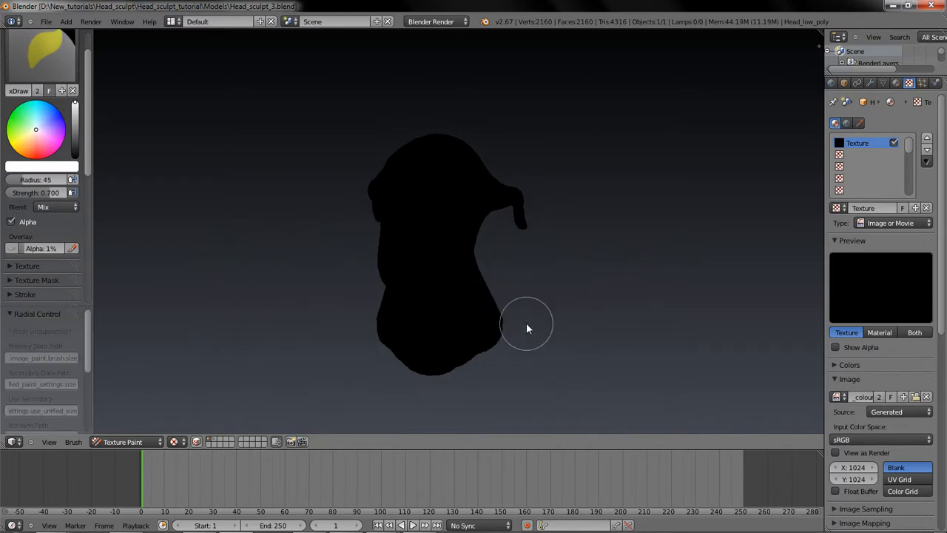
# Step: Check in the user preferences that the Texture Paint Layer Manager add-on from the Paint category is enabled, and read its details
pyautogui.hotkey('ctrl', 'alt', 'u')
pyautogui.moveTo(536, 191); pyautogui.dragTo(324, 97)
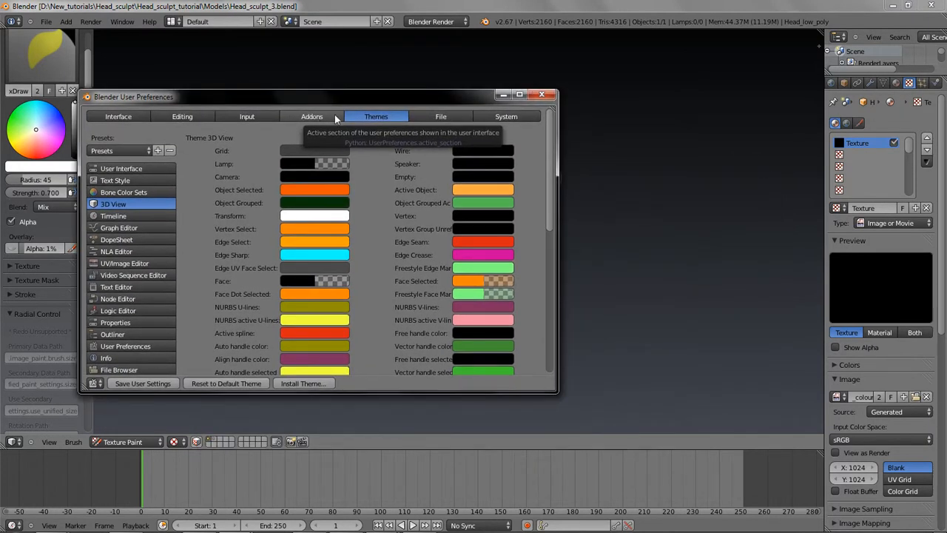
pyautogui.click(333, 115)
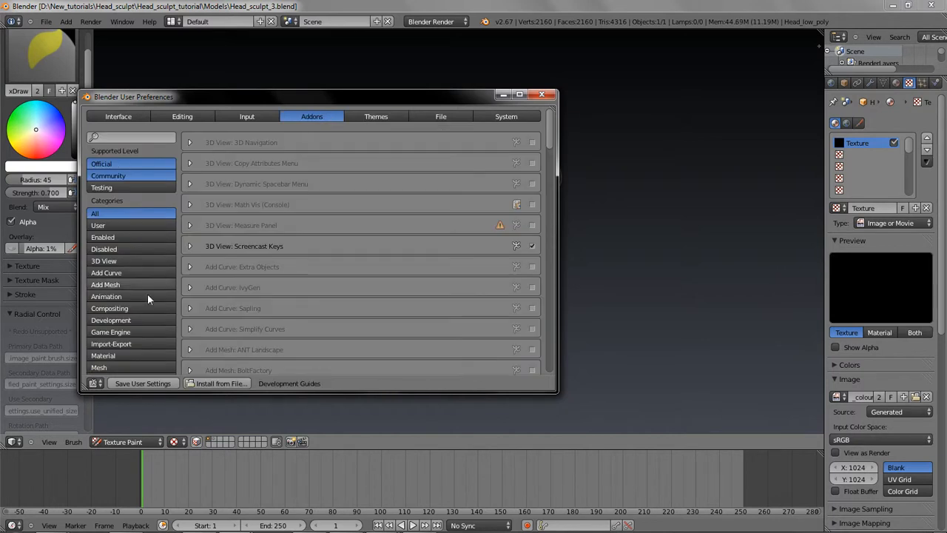
pyautogui.scroll(-3, 130, 308)
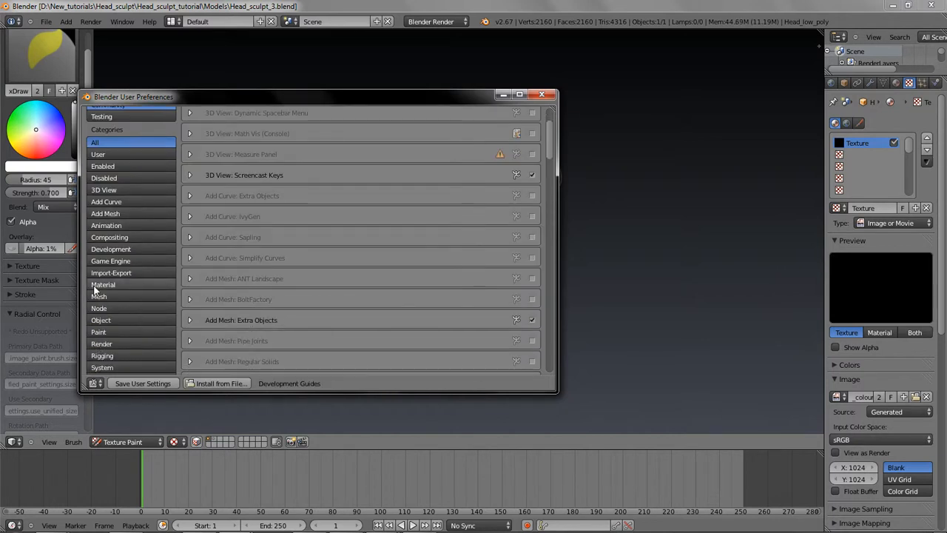
pyautogui.click(97, 286)
pyautogui.scroll(4, 296, 255)
pyautogui.scroll(-4, 344, 252)
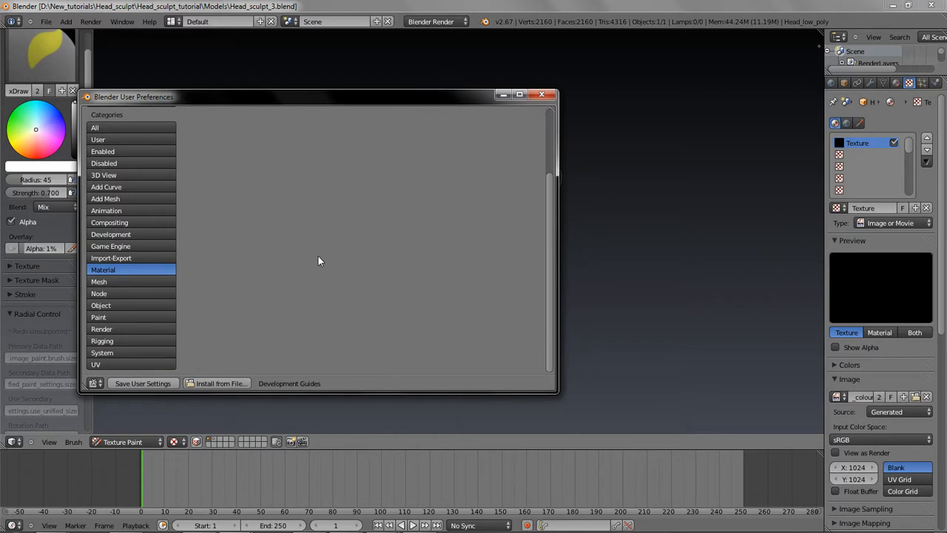
pyautogui.click(97, 316)
pyautogui.scroll(4, 311, 289)
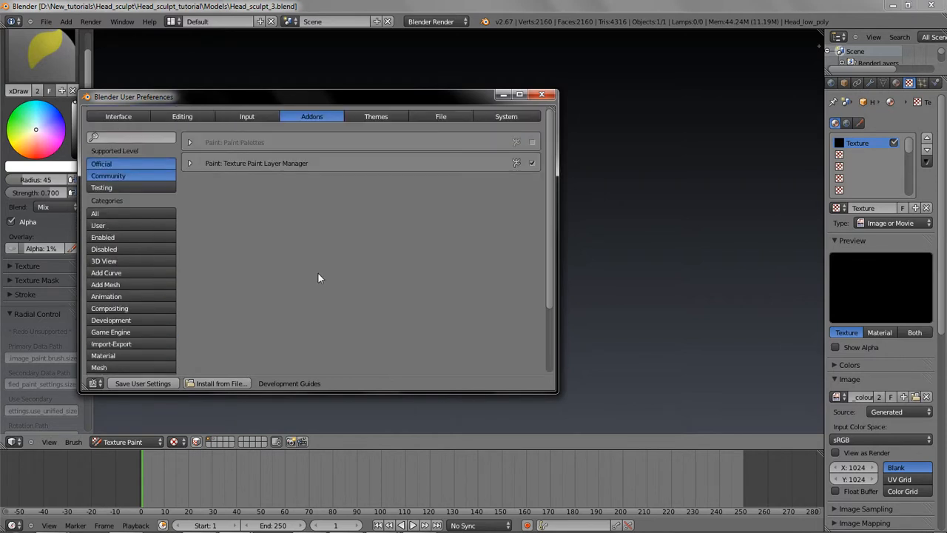
pyautogui.click(191, 163)
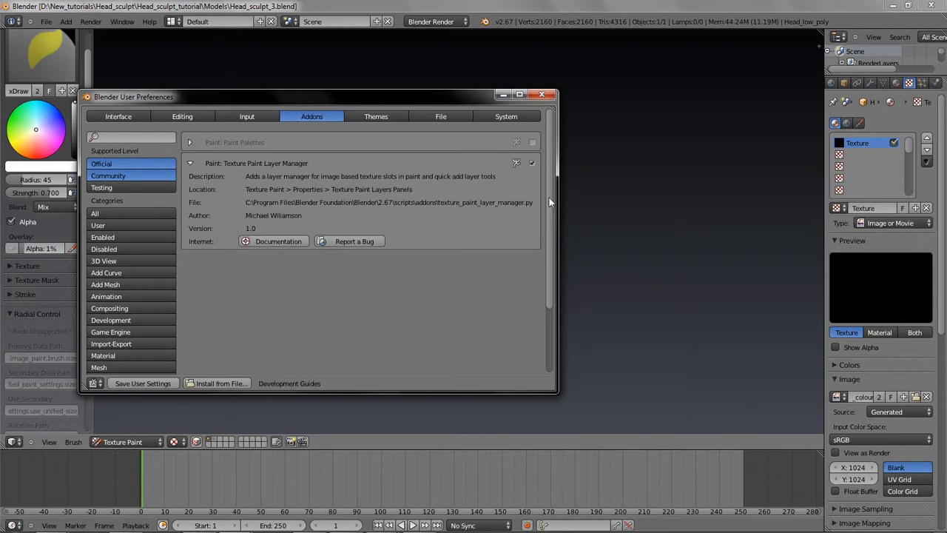
pyautogui.click(543, 95)
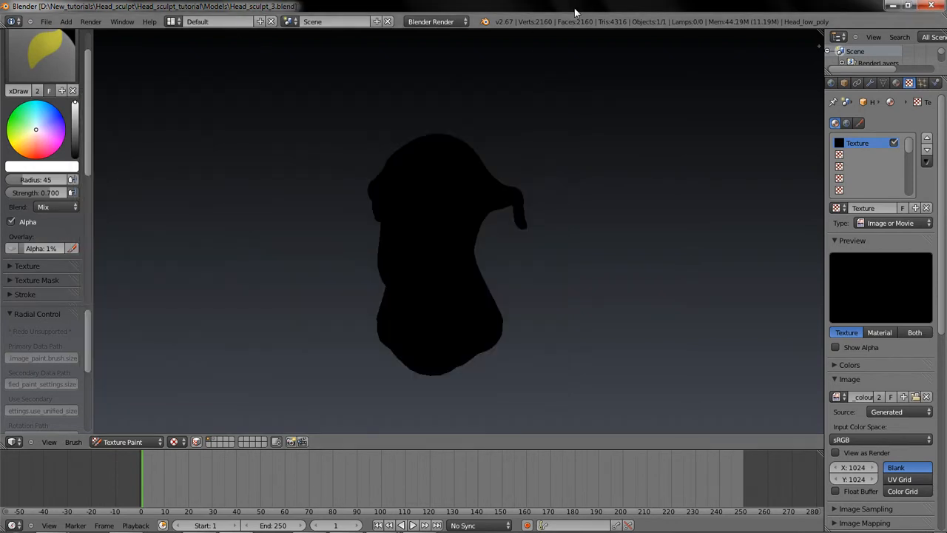
# Step: Show the 3D view's properties region and collapse its Item section to make room for Texture Paint Layers
pyautogui.press('n')
pyautogui.scroll(5, 627, 237)
pyautogui.scroll(-5, 659, 207)
pyautogui.scroll(3, 772, 146)
pyautogui.press('a')
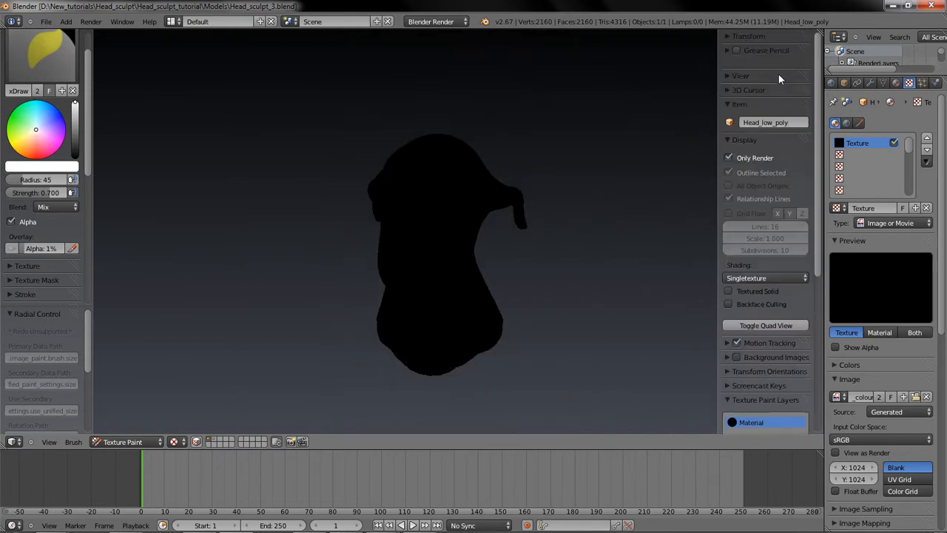
pyautogui.click(773, 97)
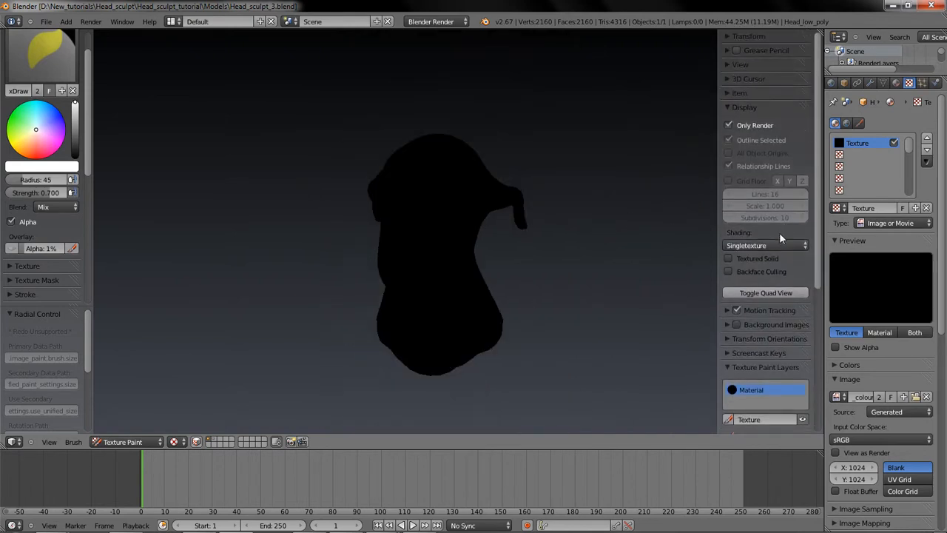
# Step: Set the 3D view's display shading to GLSL for painting with the Texture Paint Layers
pyautogui.click(779, 244)
pyautogui.click(747, 205)
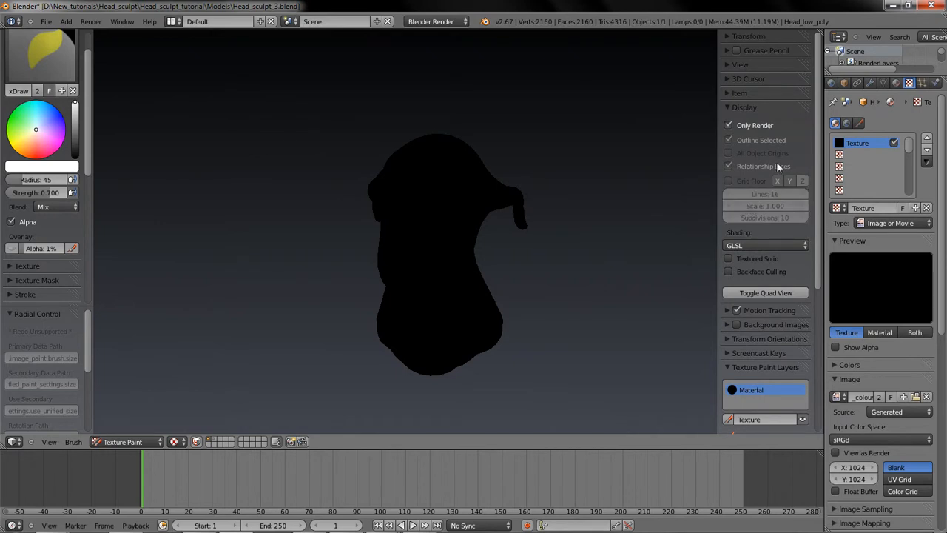
pyautogui.scroll(-6, 783, 378)
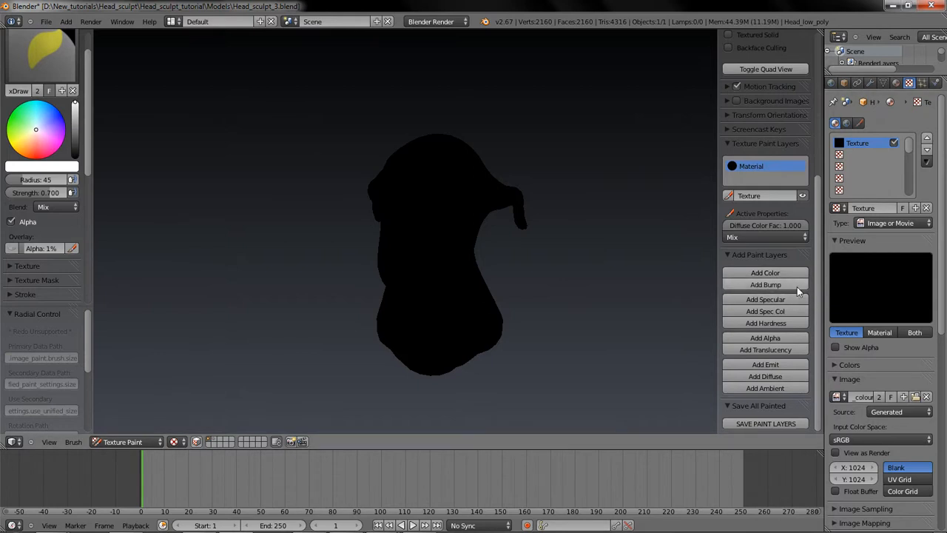
pyautogui.moveTo(518, 256); pyautogui.dragTo(396, 213, button='middle')
pyautogui.scroll(3, 416, 216)
pyautogui.scroll(-1, 520, 261)
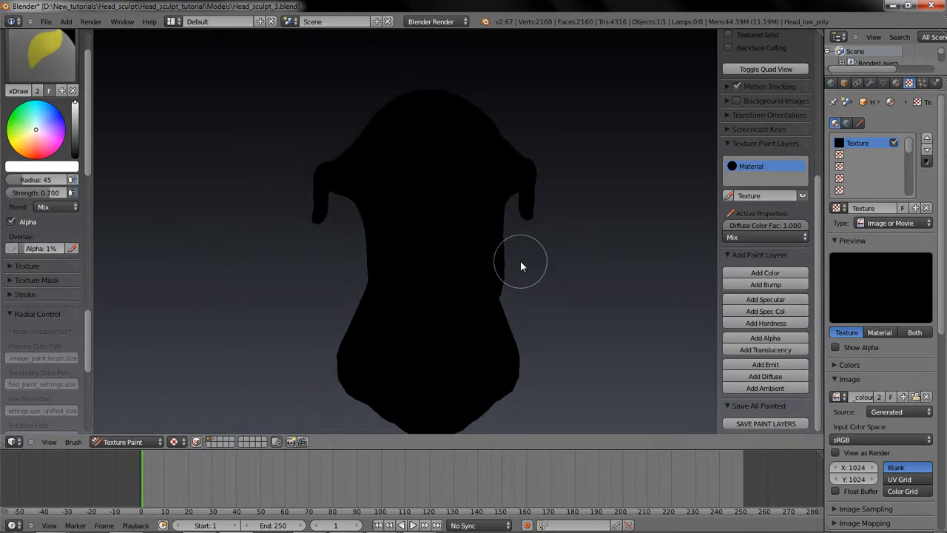
pyautogui.moveTo(581, 259); pyautogui.dragTo(494, 253, button='middle')
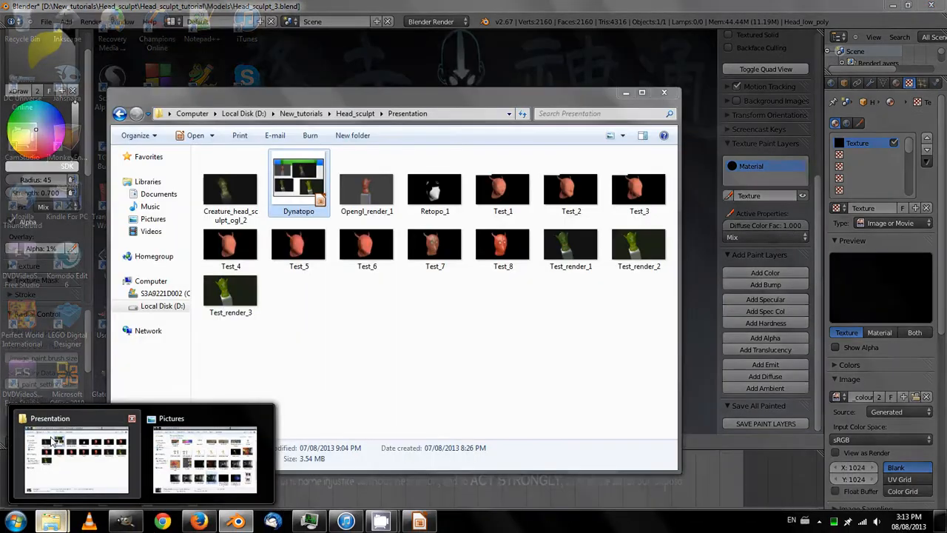
# Step: Switch to the file explorer and look through the Models and Textures folders inside Head_sculpt_tutorial
pyautogui.click(74, 463)
pyautogui.press('BackSpace')
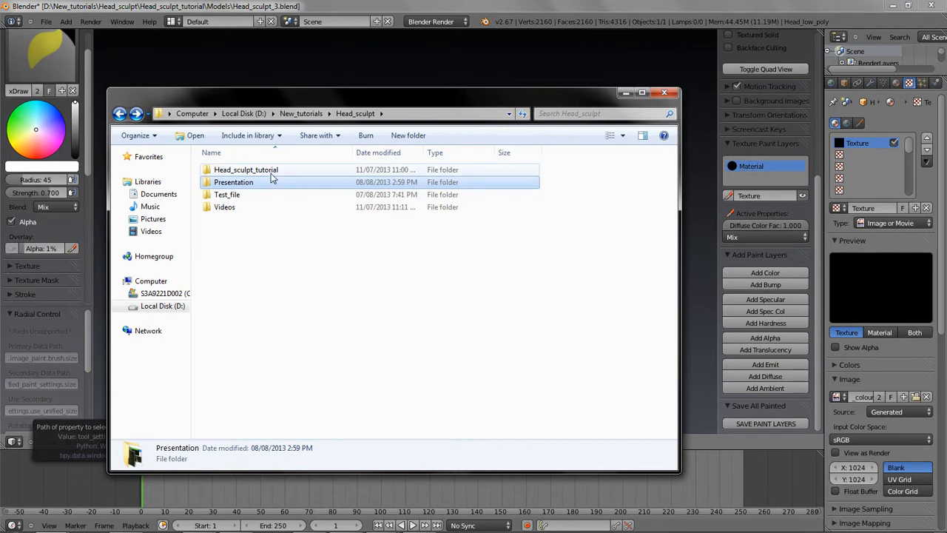
pyautogui.doubleClick(271, 171)
pyautogui.press('BackSpace')
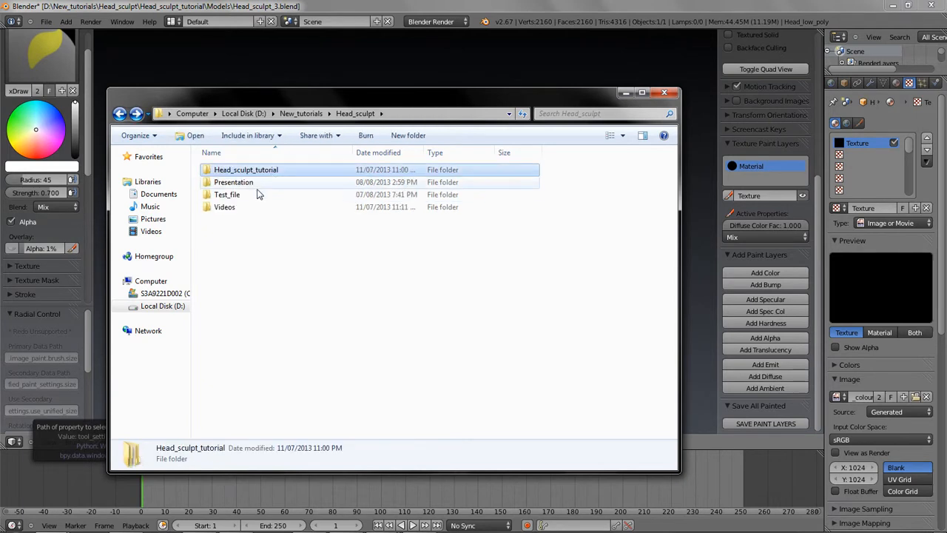
pyautogui.doubleClick(264, 172)
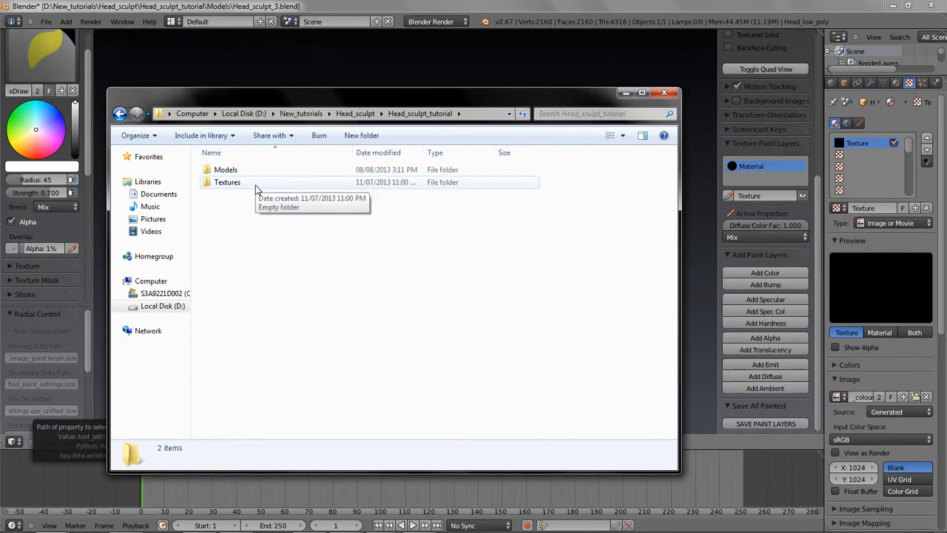
pyautogui.click(256, 185)
pyautogui.doubleClick(267, 187)
pyautogui.press('BackSpace')
pyautogui.press('Up')
pyautogui.press('Return')
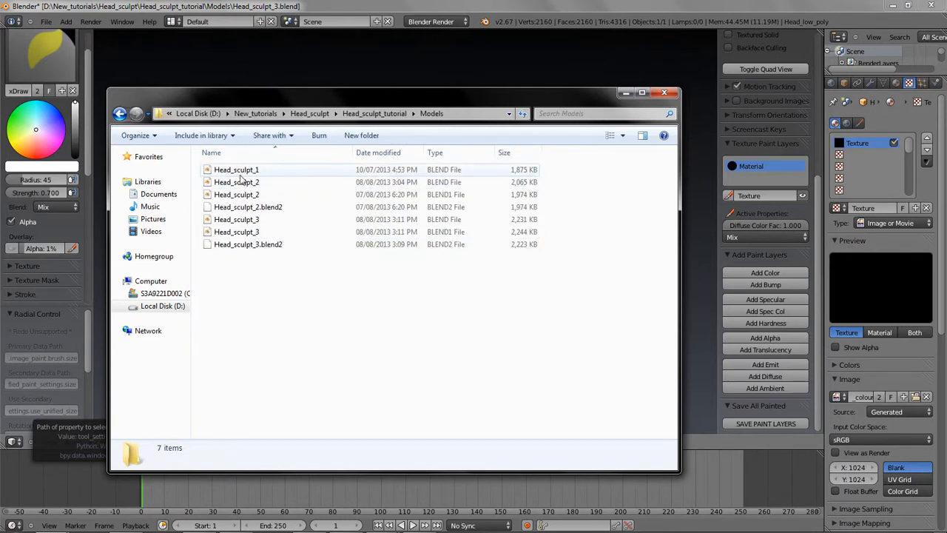
pyautogui.moveTo(282, 291); pyautogui.dragTo(210, 158)
pyautogui.press('BackSpace')
# Step: View the project's Textures folder in the file explorer and return to Blender
pyautogui.click(267, 206)
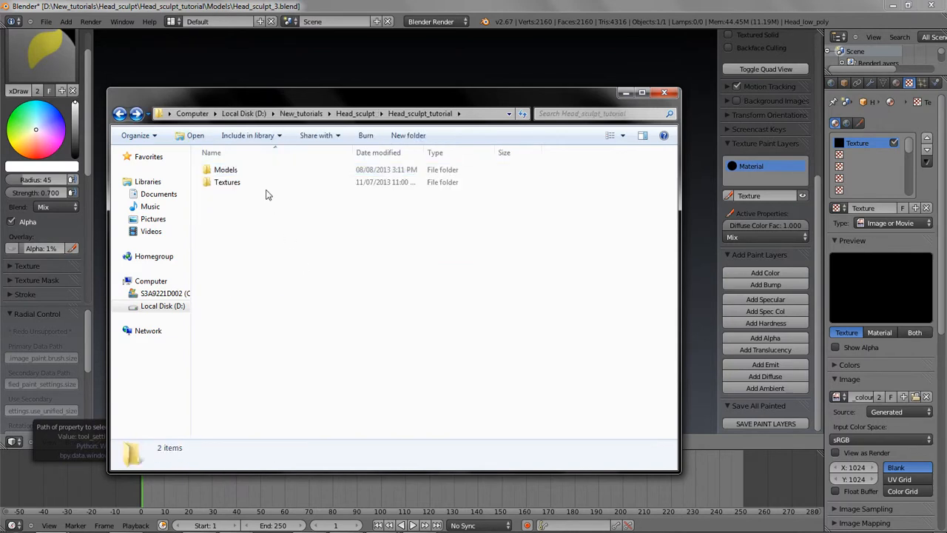
pyautogui.doubleClick(265, 185)
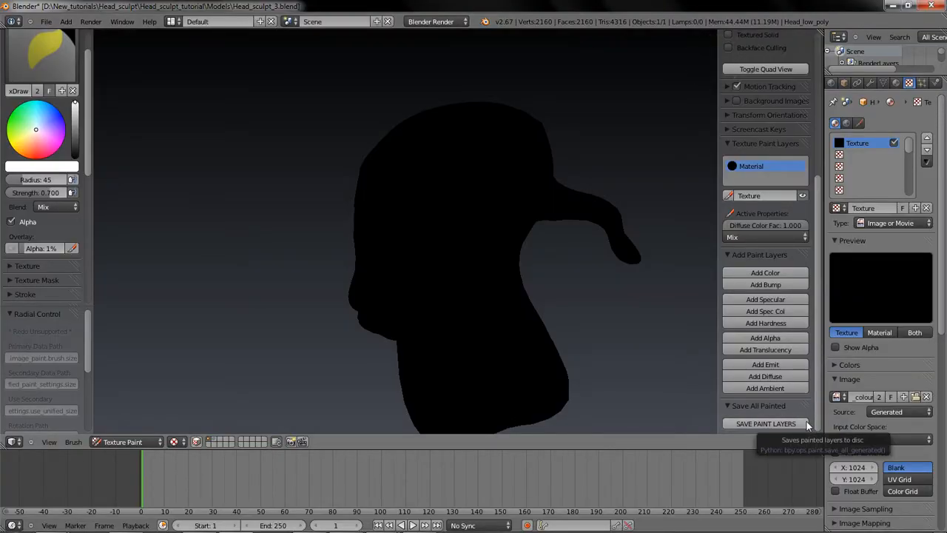
pyautogui.moveTo(55, 526)
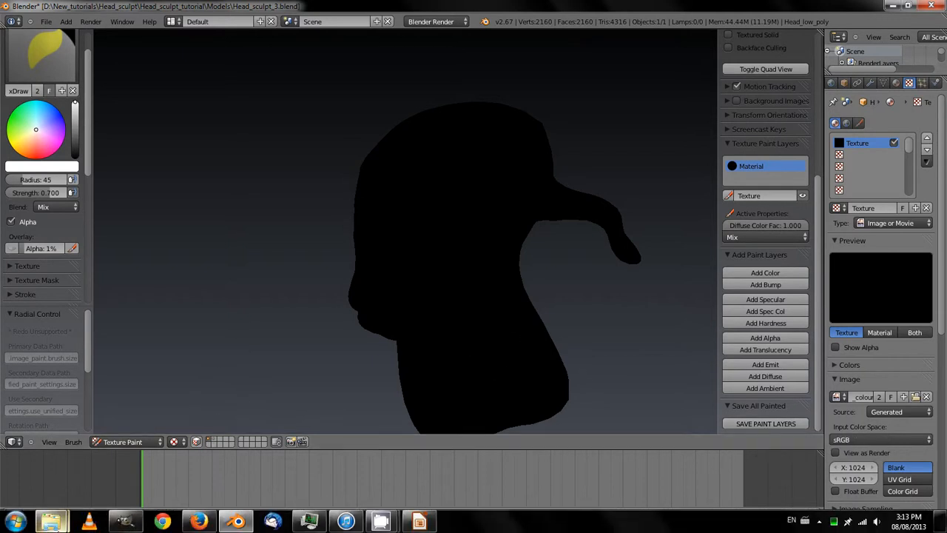
pyautogui.click(61, 453)
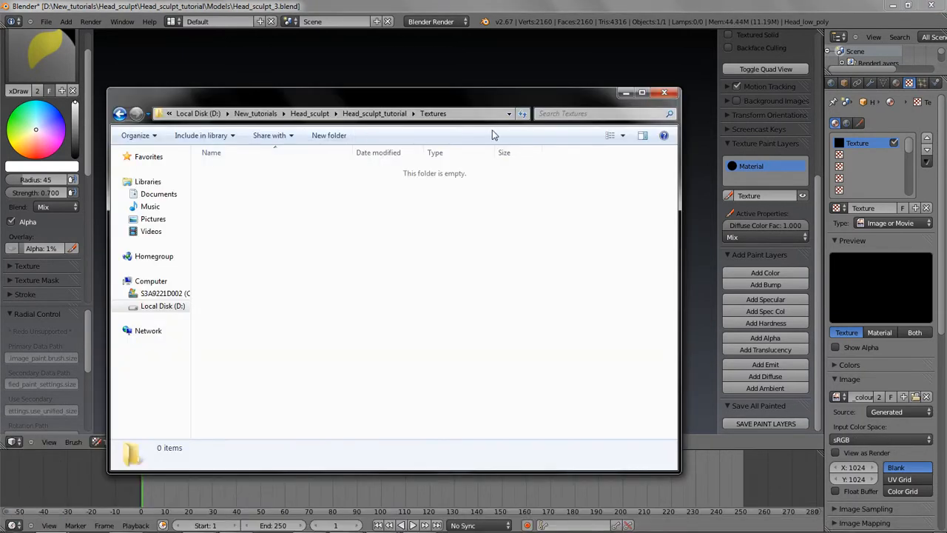
pyautogui.moveTo(425, 99); pyautogui.dragTo(423, 94)
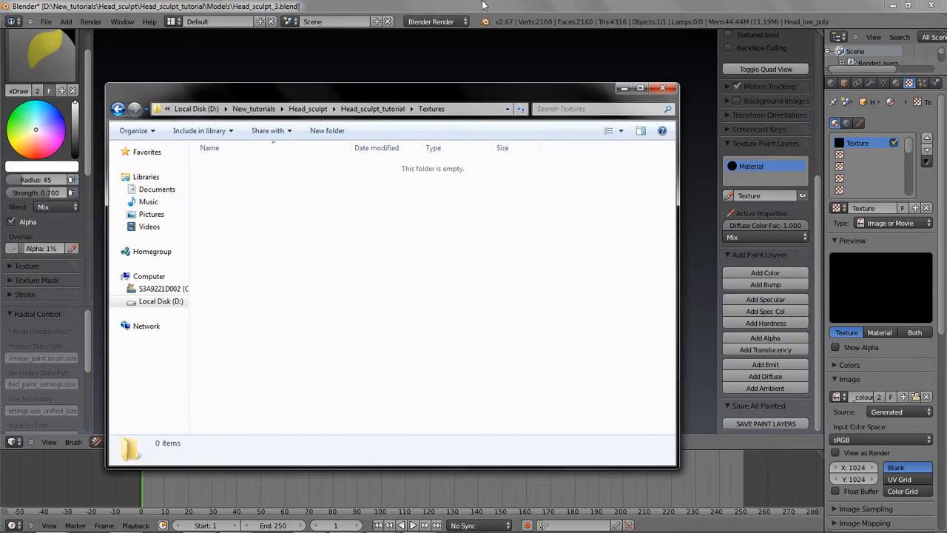
pyautogui.click(481, 5)
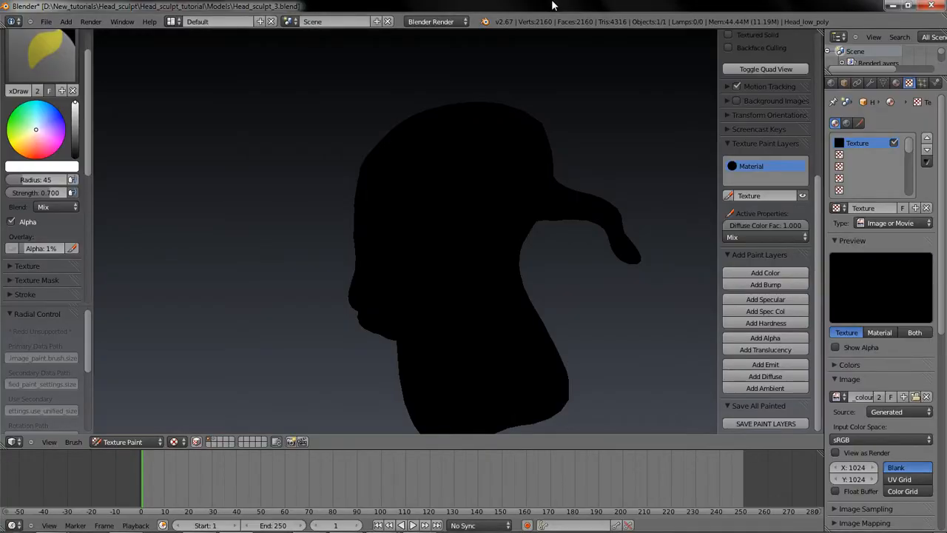
pyautogui.moveTo(344, 266)
pyautogui.mouseDown(button='middle')
pyautogui.moveTo(457, 281)
pyautogui.moveTo(503, 247)
pyautogui.moveTo(552, 239)
pyautogui.mouseUp(button='middle')
pyautogui.scroll(-2, 552, 239)
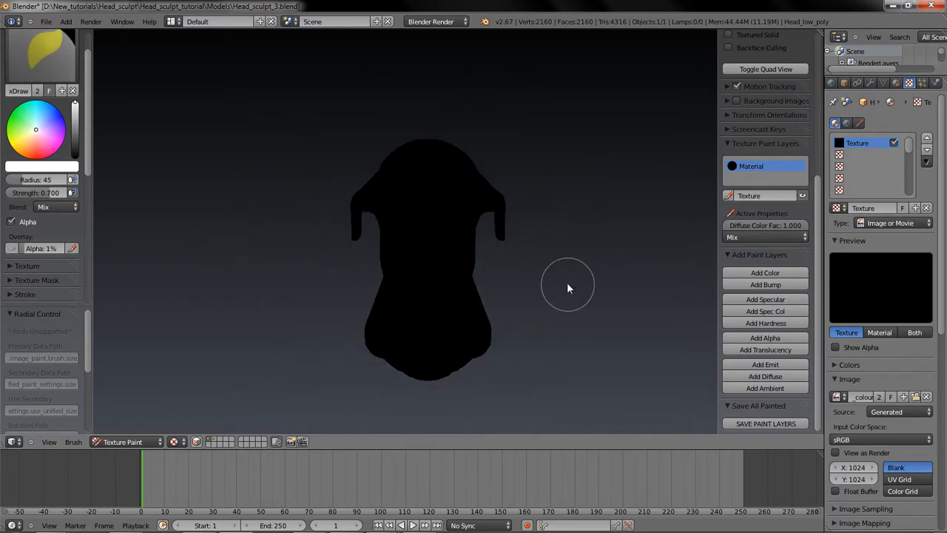
# Step: Split the 3D view into two side-by-side areas and turn the new one into a UV/Image Editor
pyautogui.moveTo(822, 34); pyautogui.dragTo(689, 73)
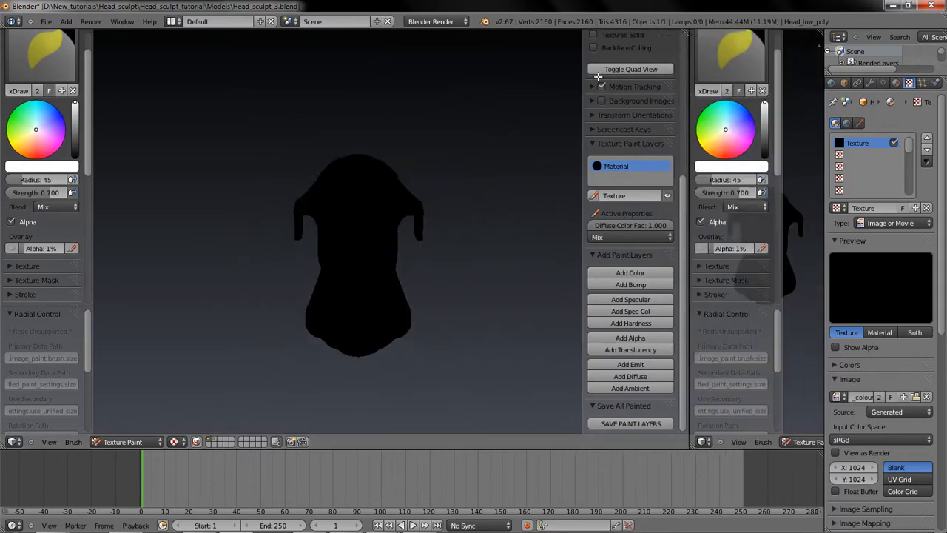
pyautogui.moveTo(598, 77); pyautogui.dragTo(492, 222)
pyautogui.click(504, 442)
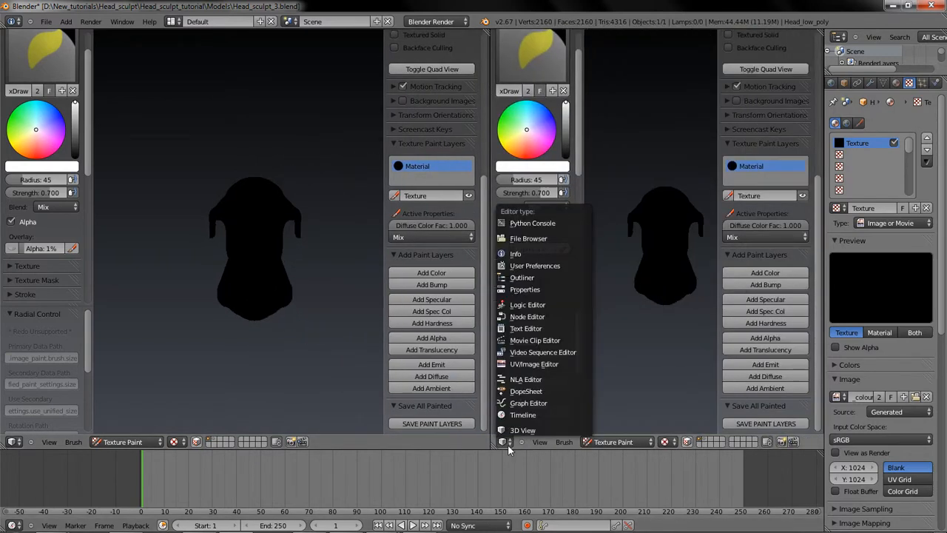
pyautogui.click(530, 364)
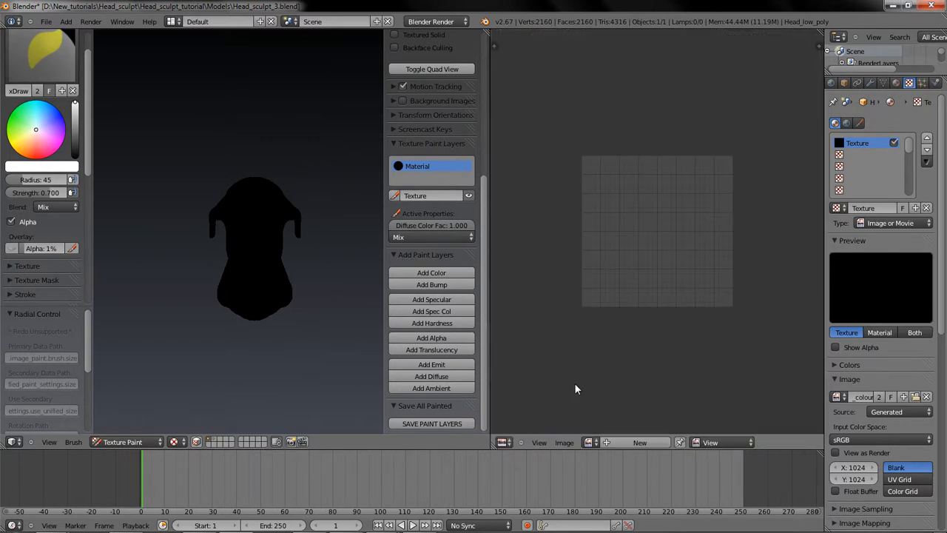
# Step: Show the whole Head_map_colour image in the UV/Image Editor and set the editor to Paint mode
pyautogui.click(591, 442)
pyautogui.click(628, 330)
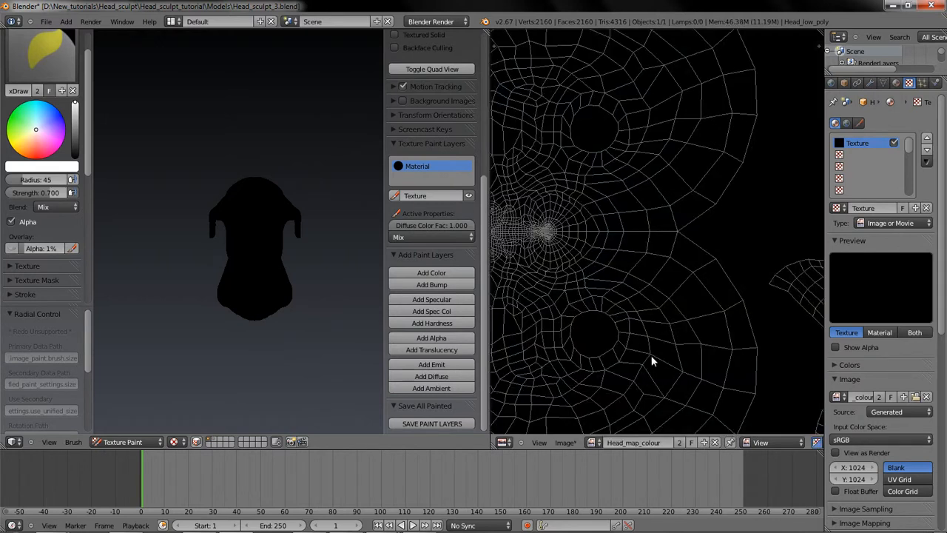
pyautogui.press('Home')
pyautogui.click(763, 442)
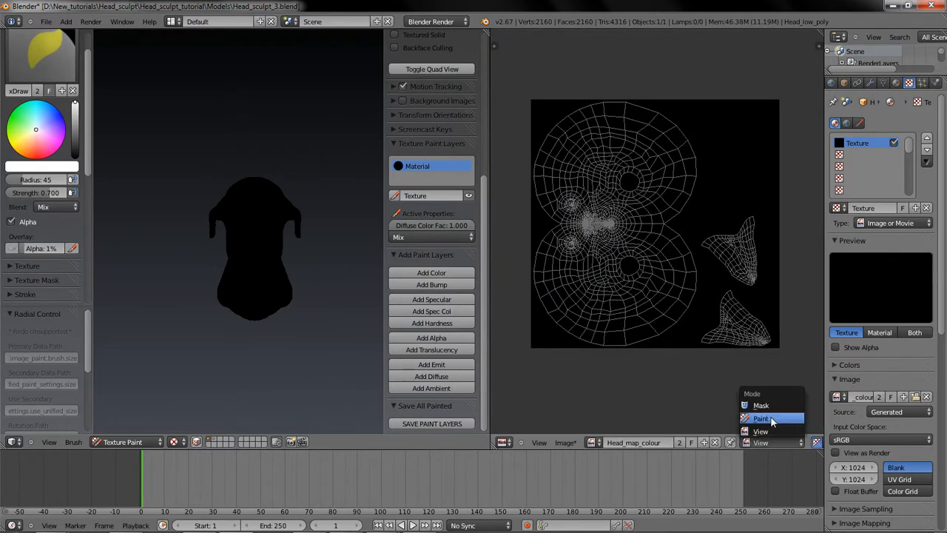
pyautogui.click(772, 420)
# Step: Set the paint brush to a bright blue colour, radius 200 and strength 1.000
pyautogui.moveTo(41, 122); pyautogui.dragTo(61, 94)
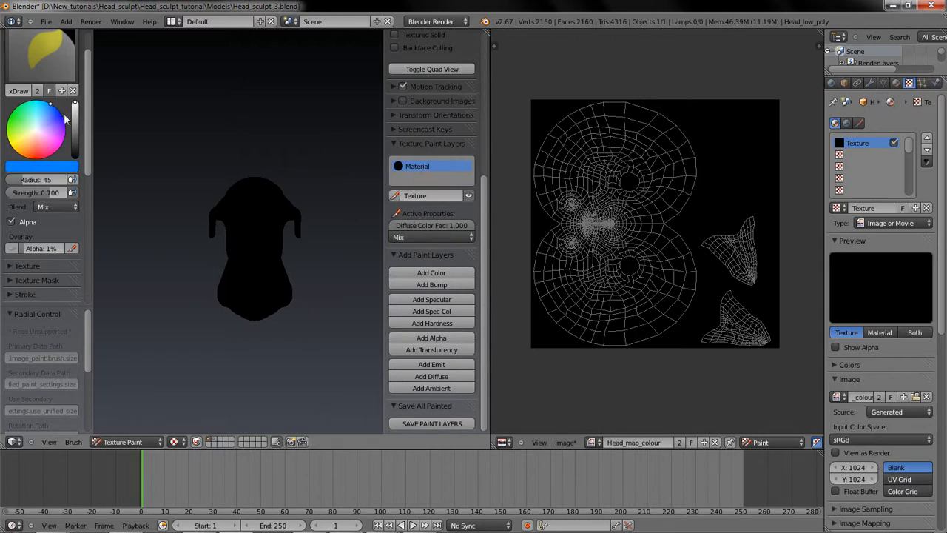
pyautogui.moveTo(49, 101); pyautogui.dragTo(44, 102)
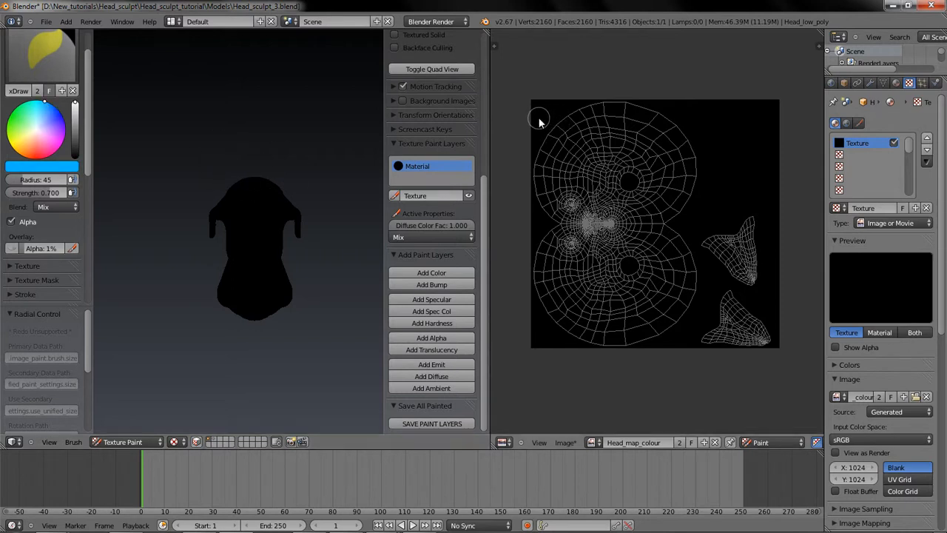
pyautogui.press('f')
pyautogui.click(703, 193)
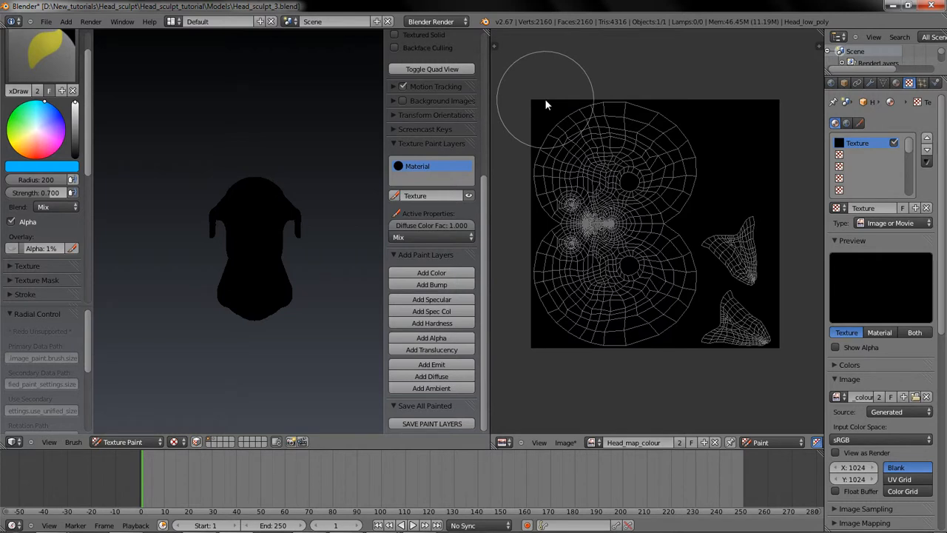
pyautogui.hotkey('shift', 'f')
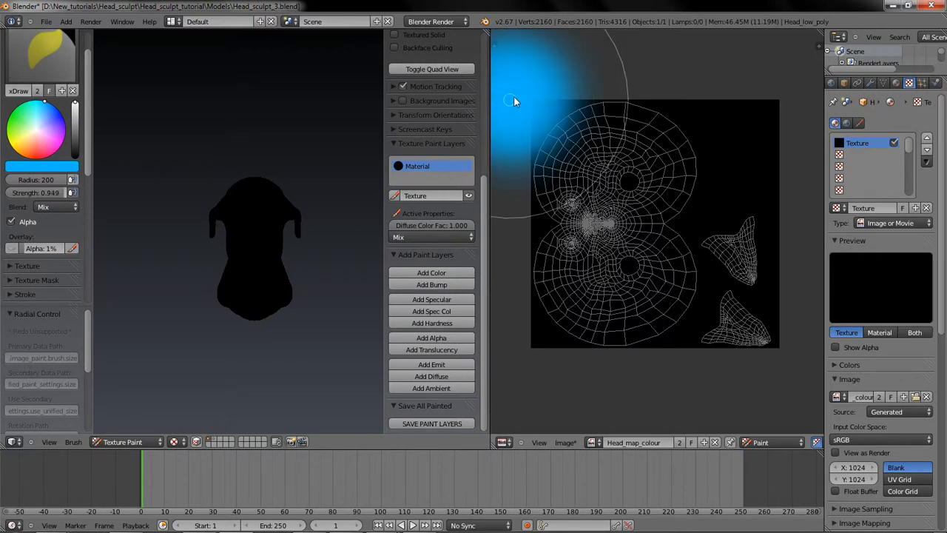
pyautogui.click(509, 98)
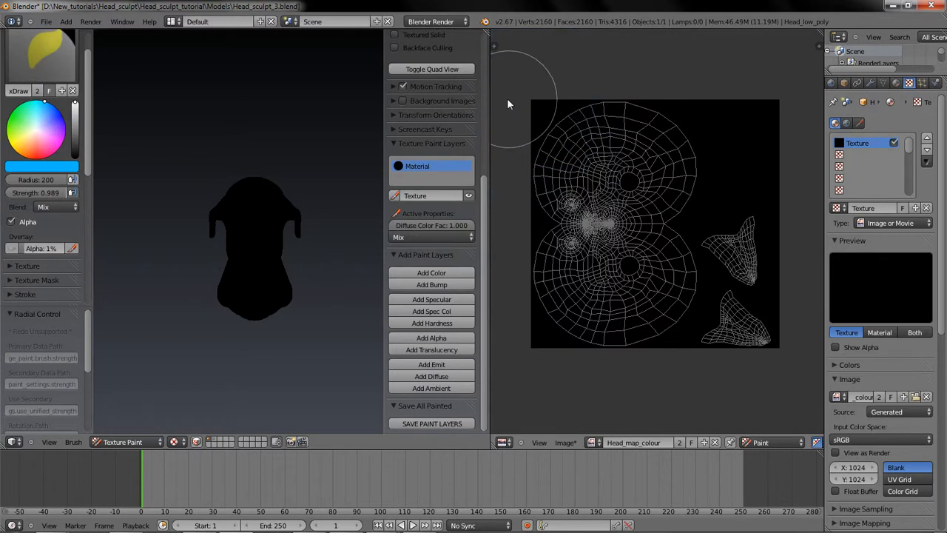
pyautogui.moveTo(49, 195)
pyautogui.mouseDown()
pyautogui.moveTo(84, 198)
pyautogui.moveTo(72, 194)
pyautogui.mouseUp()
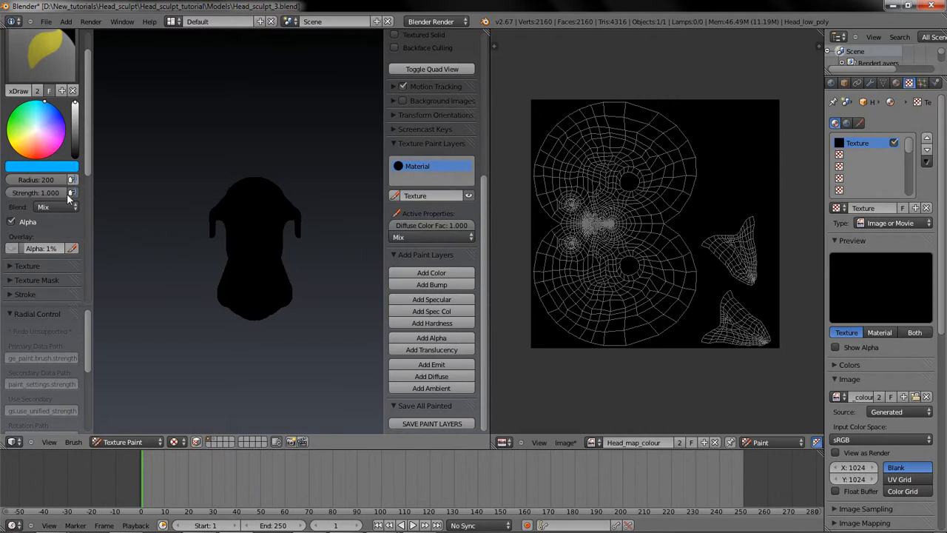
# Step: Paint the entire Head_map_colour image blue and switch the 3D view to Solid shading to check it on the head
pyautogui.moveTo(541, 123)
pyautogui.mouseDown()
pyautogui.moveTo(746, 127)
pyautogui.moveTo(525, 99)
pyautogui.moveTo(575, 374)
pyautogui.moveTo(614, 163)
pyautogui.moveTo(700, 197)
pyautogui.moveTo(748, 299)
pyautogui.moveTo(642, 256)
pyautogui.moveTo(810, 345)
pyautogui.moveTo(771, 233)
pyautogui.moveTo(718, 379)
pyautogui.moveTo(655, 94)
pyautogui.mouseUp()
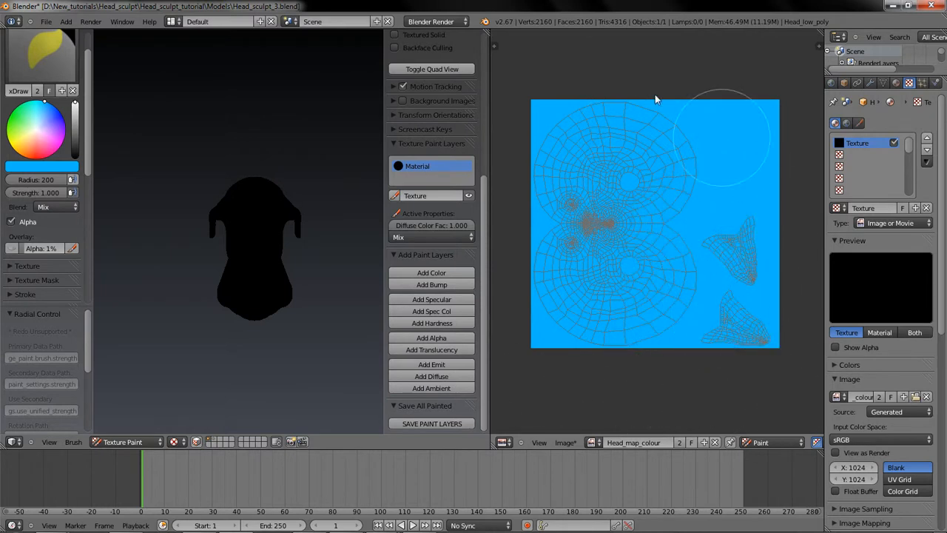
pyautogui.moveTo(254, 247); pyautogui.dragTo(201, 402, button='middle')
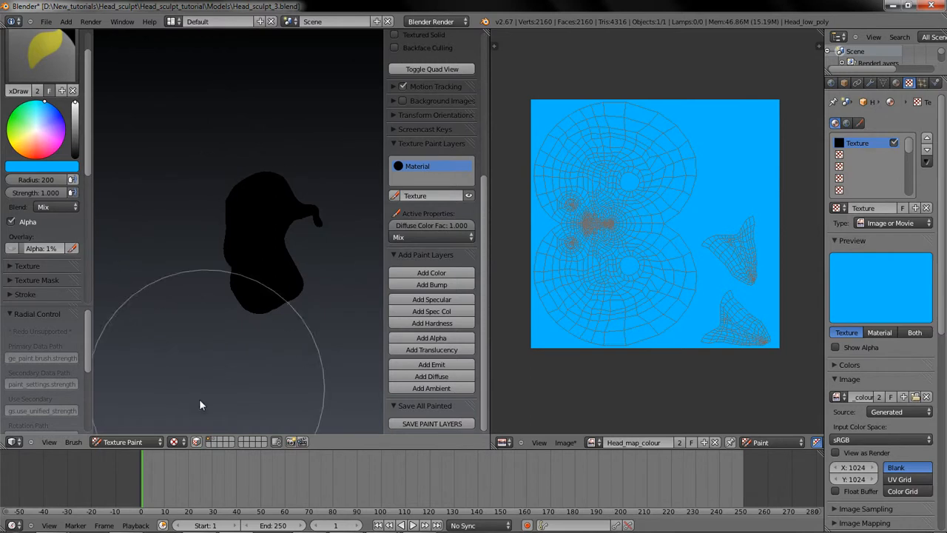
pyautogui.click(176, 442)
pyautogui.click(186, 402)
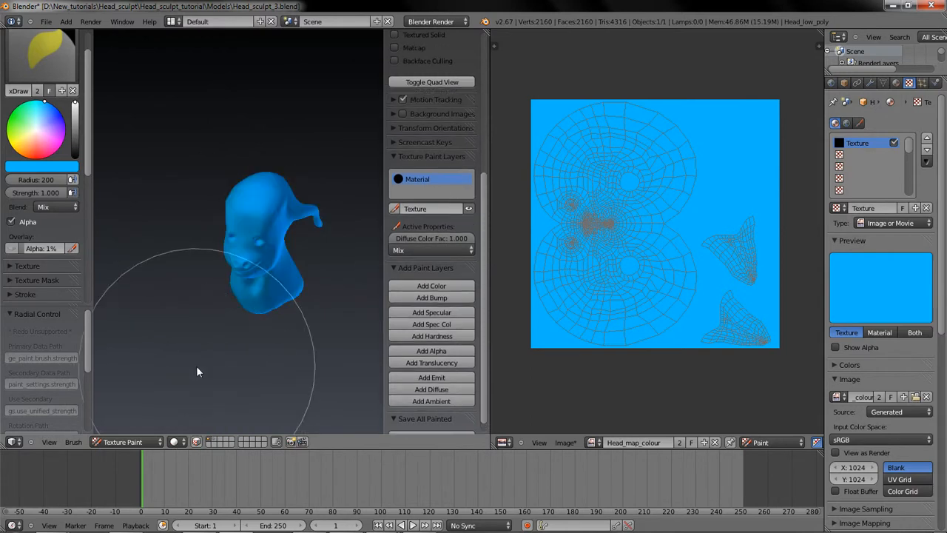
pyautogui.moveTo(193, 367); pyautogui.dragTo(267, 318, button='middle')
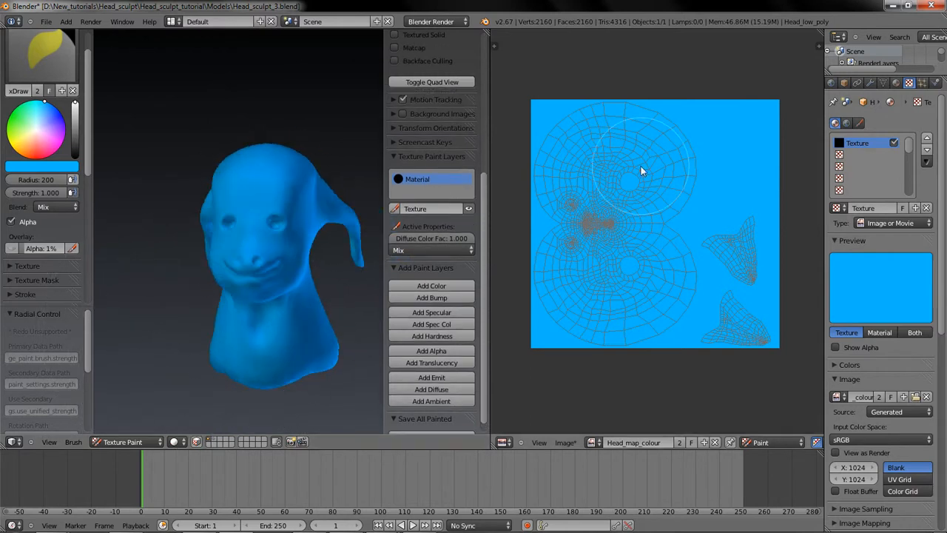
# Step: Undo the full blue fill and paint only a vertical blue band along the left side of the image
pyautogui.hotkey('ctrl', 'z')
pyautogui.hotkey('ctrl', 'z')
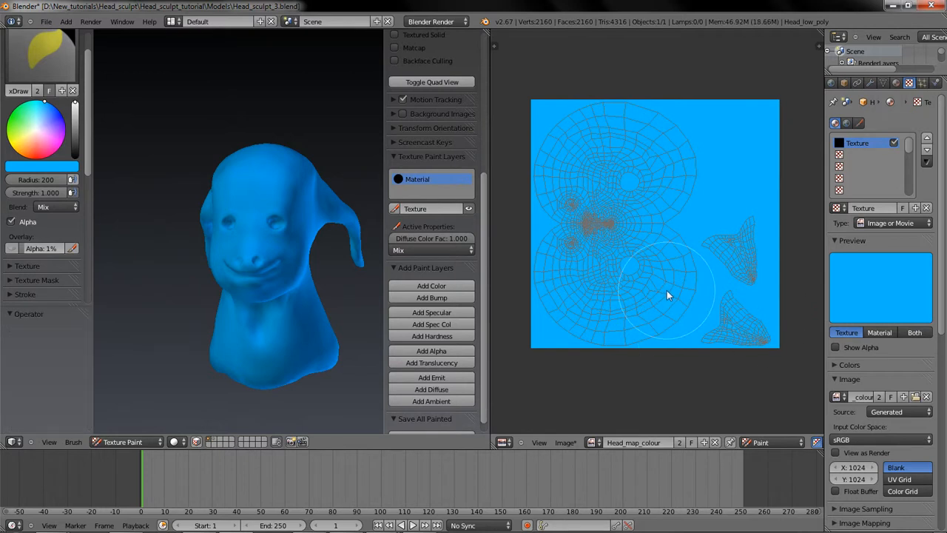
pyautogui.moveTo(545, 138); pyautogui.dragTo(571, 380)
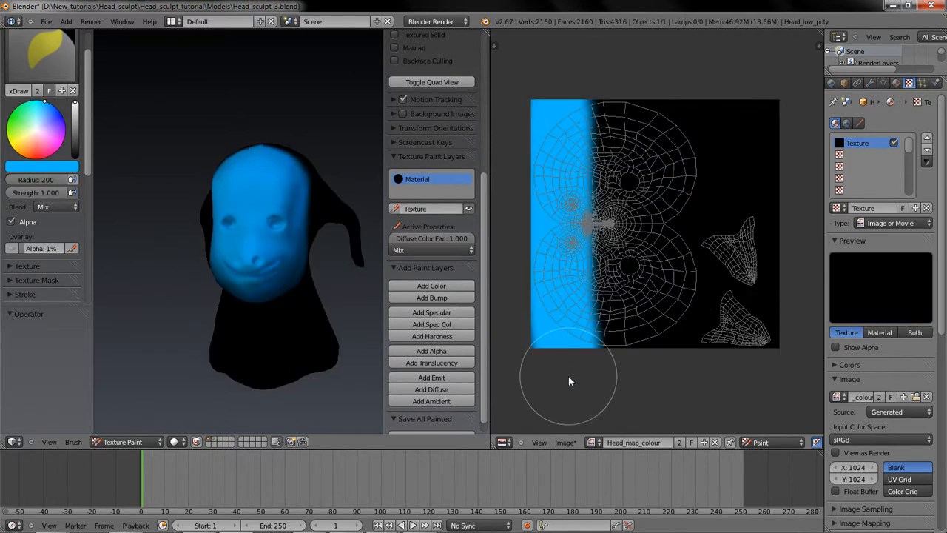
# Step: Paint blue directly on the head model over the front of the neck, reducing the brush radius to 61
pyautogui.moveTo(258, 348); pyautogui.dragTo(277, 228)
pyautogui.moveTo(277, 228)
pyautogui.mouseDown(button='middle')
pyautogui.moveTo(239, 243)
pyautogui.moveTo(228, 280)
pyautogui.mouseUp(button='middle')
pyautogui.press('f')
pyautogui.click(215, 287)
pyautogui.moveTo(294, 237); pyautogui.dragTo(186, 333)
pyautogui.moveTo(186, 333)
pyautogui.mouseDown(button='middle')
pyautogui.moveTo(234, 259)
pyautogui.moveTo(259, 246)
pyautogui.mouseUp(button='middle')
pyautogui.moveTo(254, 281); pyautogui.dragTo(212, 317, button='middle')
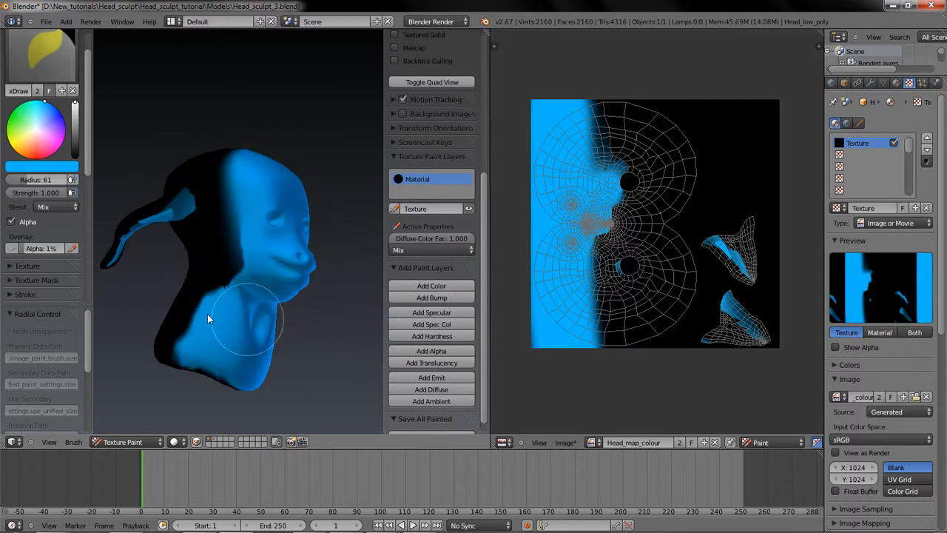
# Step: Paint blue directly on the model over the side of the neck, the cheek, the near ear and the side of the head
pyautogui.moveTo(167, 408); pyautogui.dragTo(166, 348)
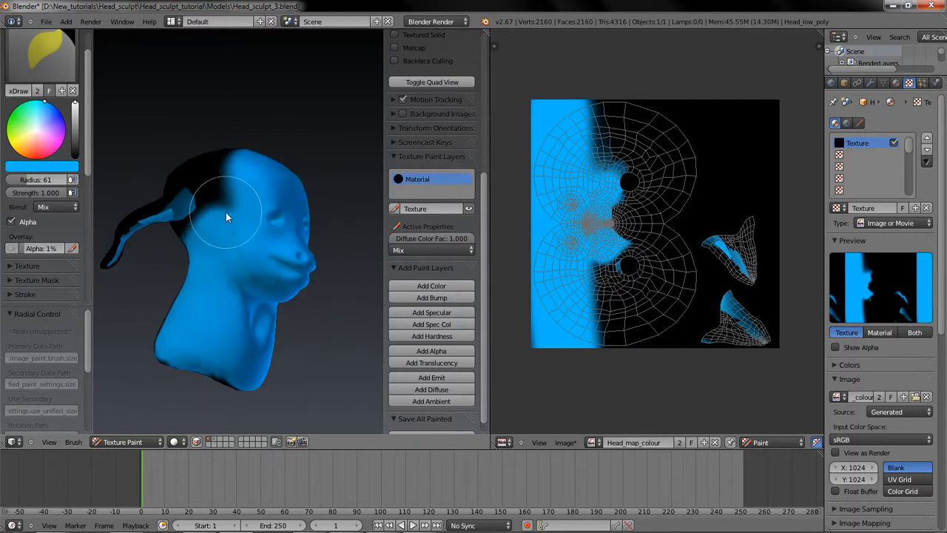
pyautogui.moveTo(226, 212); pyautogui.dragTo(125, 316)
pyautogui.moveTo(247, 266); pyautogui.dragTo(194, 220, button='middle')
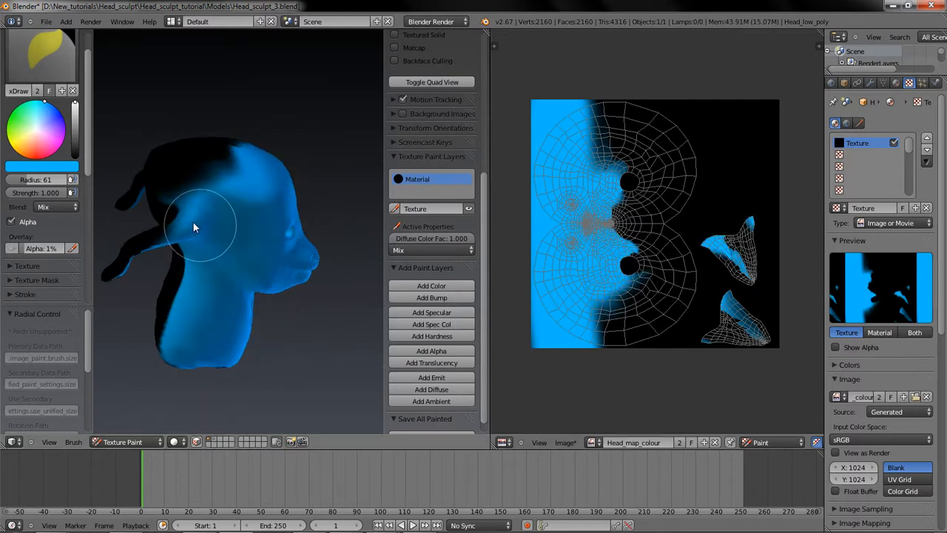
pyautogui.moveTo(186, 210); pyautogui.dragTo(250, 82)
# Step: Continue painting blue around the model over the back of the head, the back of the neck and the outer ears
pyautogui.moveTo(117, 228)
pyautogui.mouseDown(button='middle')
pyautogui.moveTo(189, 206)
pyautogui.moveTo(222, 213)
pyautogui.mouseUp(button='middle')
pyautogui.moveTo(202, 163)
pyautogui.mouseDown()
pyautogui.moveTo(253, 187)
pyautogui.moveTo(245, 207)
pyautogui.mouseUp()
pyautogui.moveTo(194, 277)
pyautogui.mouseDown(button='middle')
pyautogui.moveTo(238, 282)
pyautogui.moveTo(321, 184)
pyautogui.mouseUp(button='middle')
pyautogui.moveTo(321, 185); pyautogui.dragTo(328, 207)
pyautogui.moveTo(328, 207); pyautogui.dragTo(203, 250, button='middle')
pyautogui.moveTo(203, 250)
pyautogui.mouseDown()
pyautogui.moveTo(242, 304)
pyautogui.moveTo(296, 259)
pyautogui.mouseUp()
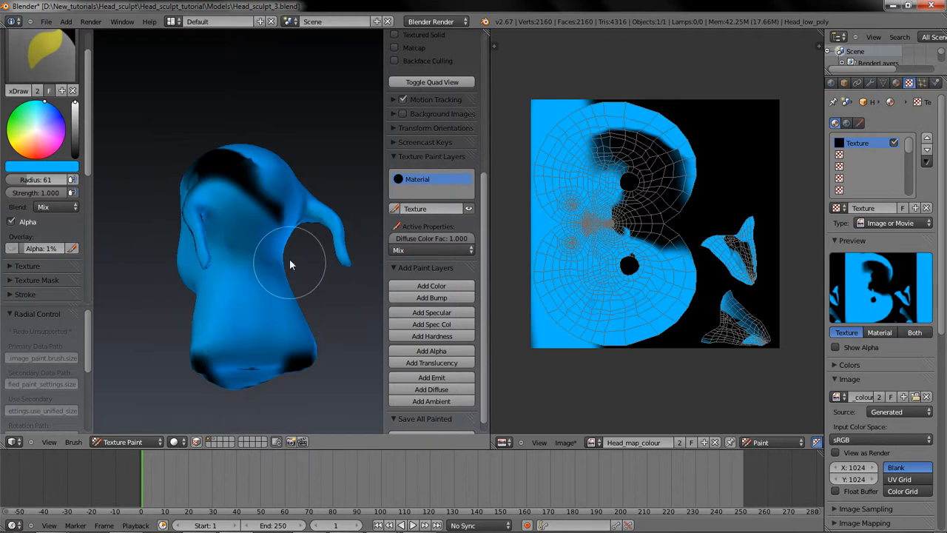
# Step: Cover the remaining black patches on the neck base, lower back and far side of the head with blue
pyautogui.moveTo(218, 378); pyautogui.dragTo(214, 294, button='middle')
pyautogui.moveTo(210, 238)
pyautogui.mouseDown()
pyautogui.moveTo(322, 269)
pyautogui.moveTo(299, 286)
pyautogui.mouseUp()
pyautogui.moveTo(298, 287); pyautogui.dragTo(296, 260, button='middle')
pyautogui.moveTo(297, 262)
pyautogui.mouseDown()
pyautogui.moveTo(198, 164)
pyautogui.moveTo(334, 226)
pyautogui.moveTo(237, 218)
pyautogui.moveTo(167, 255)
pyautogui.mouseUp()
pyautogui.moveTo(166, 253); pyautogui.dragTo(278, 226, button='middle')
pyautogui.moveTo(326, 158)
pyautogui.mouseDown(button='middle')
pyautogui.moveTo(158, 271)
pyautogui.moveTo(276, 205)
pyautogui.moveTo(351, 260)
pyautogui.moveTo(247, 203)
pyautogui.moveTo(245, 239)
pyautogui.mouseUp(button='middle')
pyautogui.moveTo(226, 203); pyautogui.dragTo(358, 154, button='middle')
# Step: Fill the remaining black background of the Head_map_colour image with blue using a resized brush
pyautogui.moveTo(603, 103)
pyautogui.mouseDown()
pyautogui.moveTo(614, 94)
pyautogui.moveTo(787, 114)
pyautogui.mouseUp()
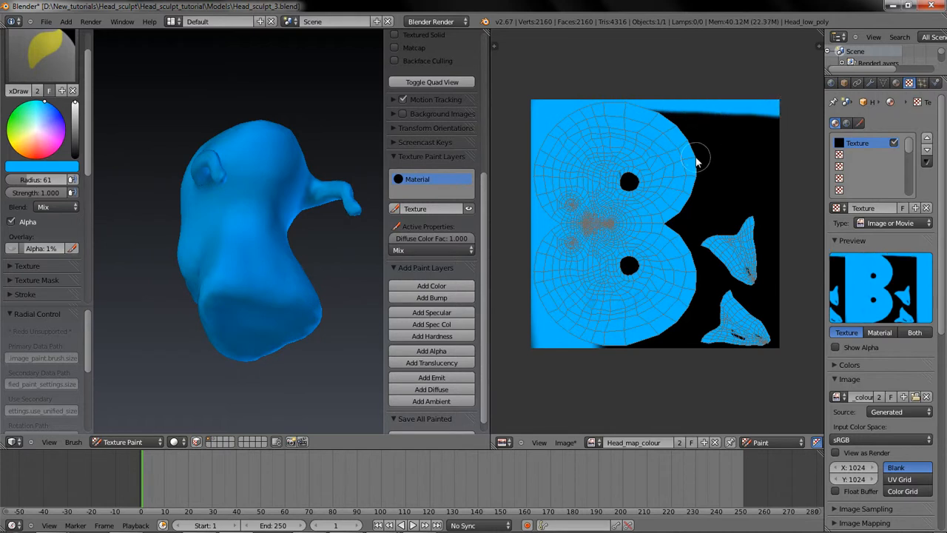
pyautogui.press('f')
pyautogui.click(730, 307)
pyautogui.moveTo(620, 346)
pyautogui.mouseDown()
pyautogui.moveTo(786, 334)
pyautogui.moveTo(764, 163)
pyautogui.moveTo(671, 148)
pyautogui.moveTo(575, 294)
pyautogui.mouseUp()
pyautogui.moveTo(562, 106)
pyautogui.mouseDown()
pyautogui.moveTo(752, 77)
pyautogui.moveTo(810, 351)
pyautogui.moveTo(644, 389)
pyautogui.mouseUp()
# Step: Set the paint brush radius to 50 over the front view of the head
pyautogui.scroll(-2, 233, 280)
pyautogui.moveTo(236, 292); pyautogui.dragTo(274, 314, button='middle')
pyautogui.press('f')
pyautogui.click(222, 314)
# Step: Save the painted image as Head_map_colour.png in the Textures folder and save all paint layers
pyautogui.click(564, 443)
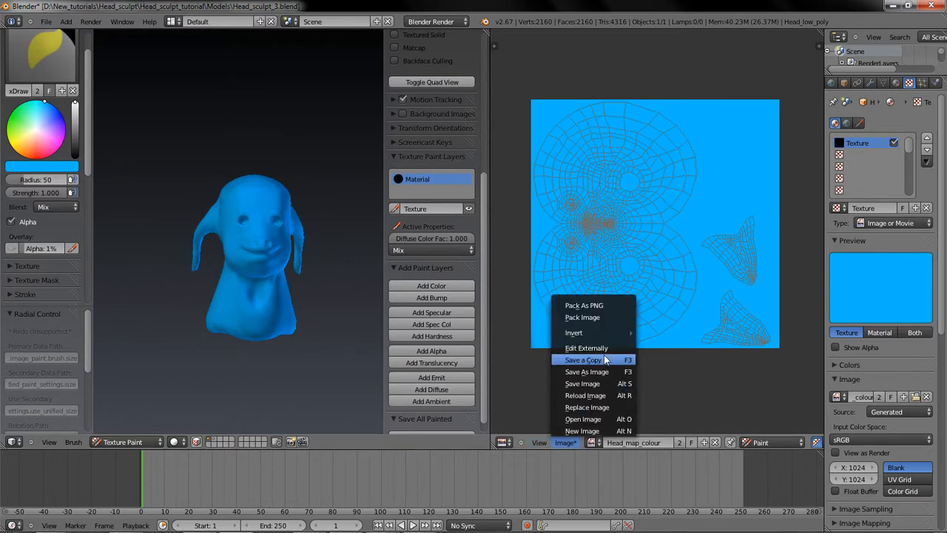
pyautogui.click(615, 372)
pyautogui.click(185, 86)
pyautogui.click(181, 103)
pyautogui.click(206, 67)
pyautogui.write('Head_ma')
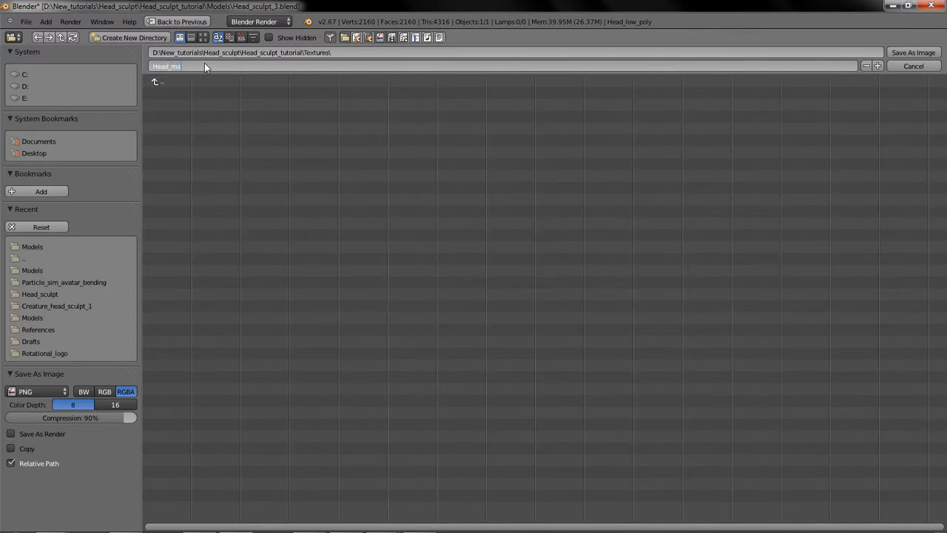
pyautogui.write('p_colour.png')
pyautogui.press('Return')
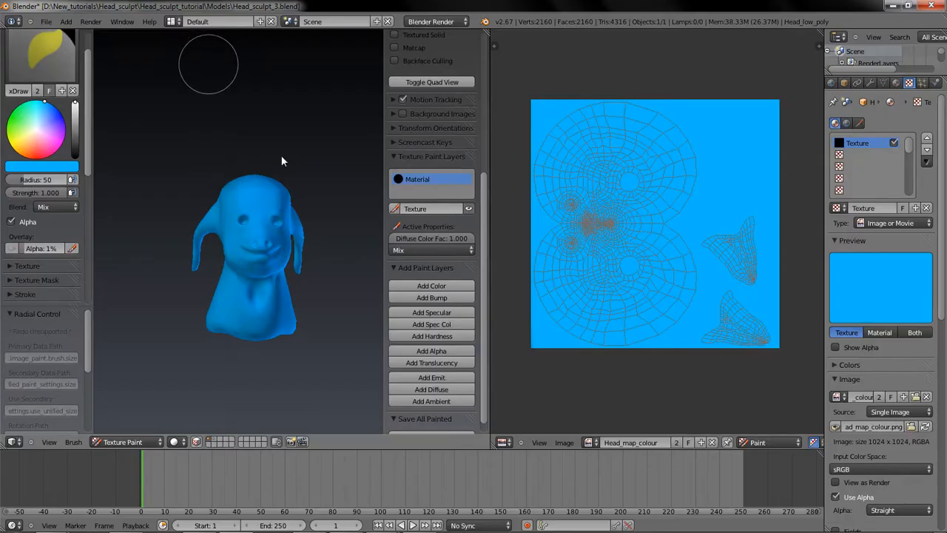
pyautogui.scroll(-1, 426, 414)
pyautogui.click(423, 424)
# Step: Check the Textures folder in Windows Explorer for the saved texture file and return to Blender
pyautogui.moveTo(73, 511)
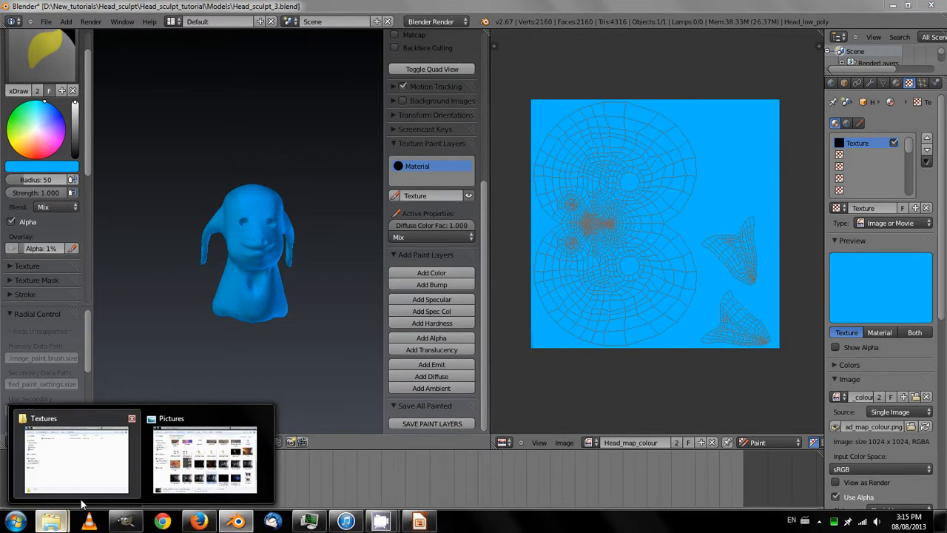
pyautogui.click(78, 489)
pyautogui.click(288, 167)
pyautogui.click(437, 4)
# Step: Darken the brush colour to a deeper blue and paint a vertical stripe down the middle of the forehead
pyautogui.scroll(8, 301, 254)
pyautogui.moveTo(279, 276); pyautogui.dragTo(261, 299, button='middle')
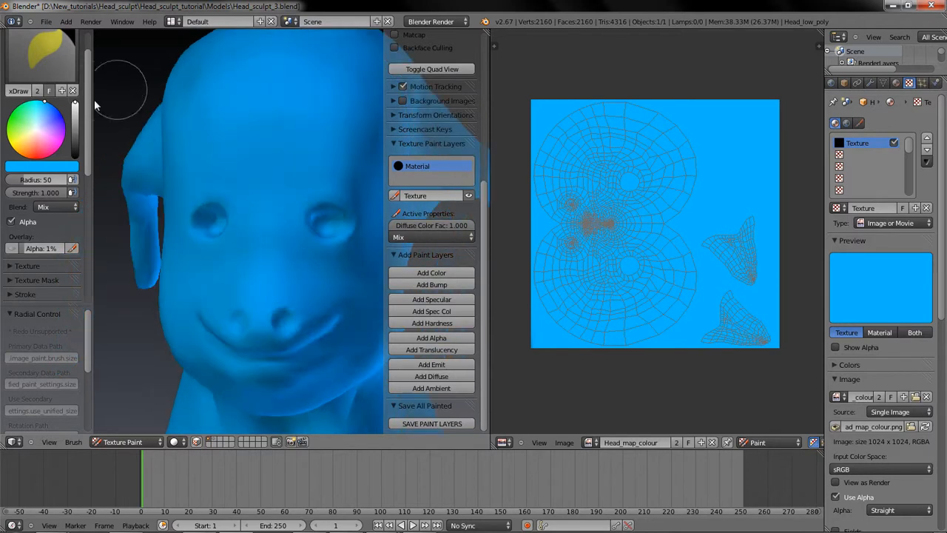
pyautogui.moveTo(74, 109); pyautogui.dragTo(75, 125)
pyautogui.moveTo(263, 96); pyautogui.dragTo(264, 204)
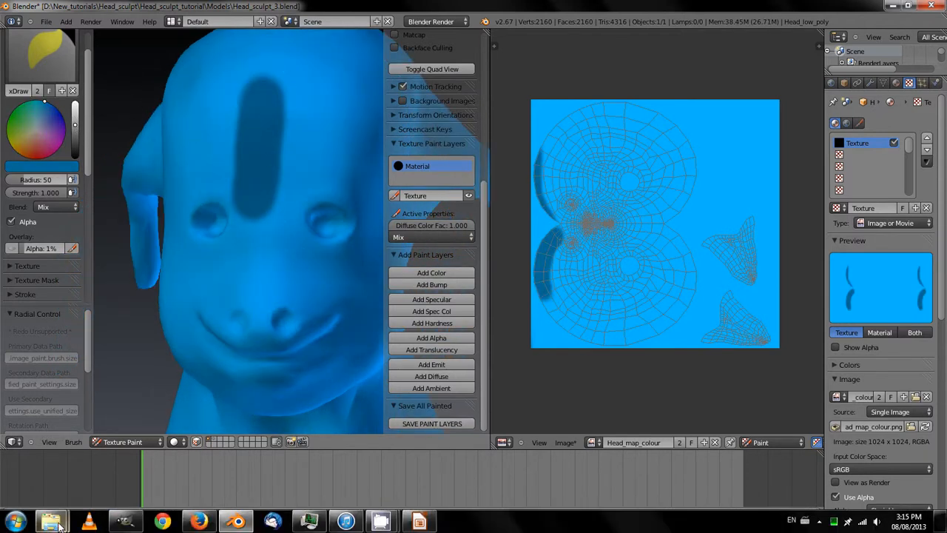
# Step: Open Head_map_colour from the Textures folder in Windows Photo Viewer to inspect the saved texture, and return to Blender
pyautogui.moveTo(54, 522)
pyautogui.click(64, 481)
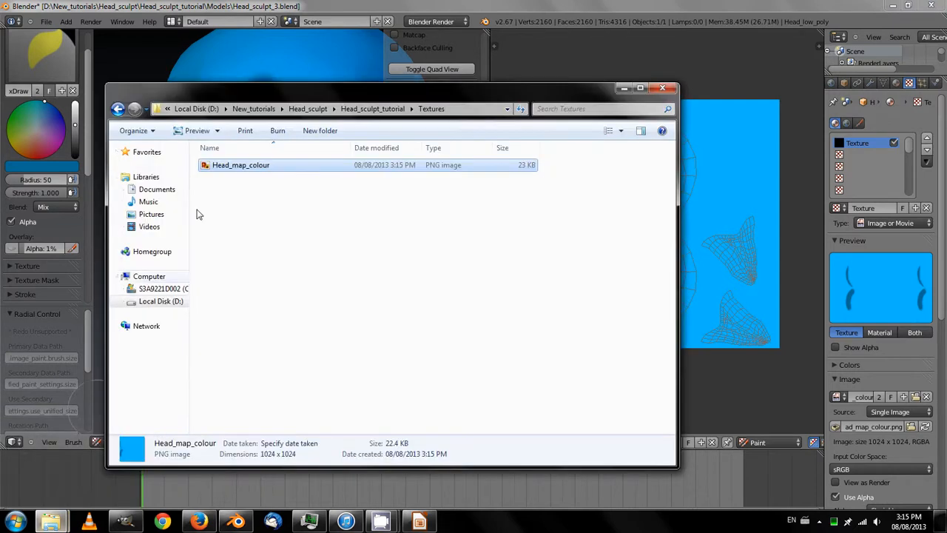
pyautogui.doubleClick(227, 168)
pyautogui.click(642, 52)
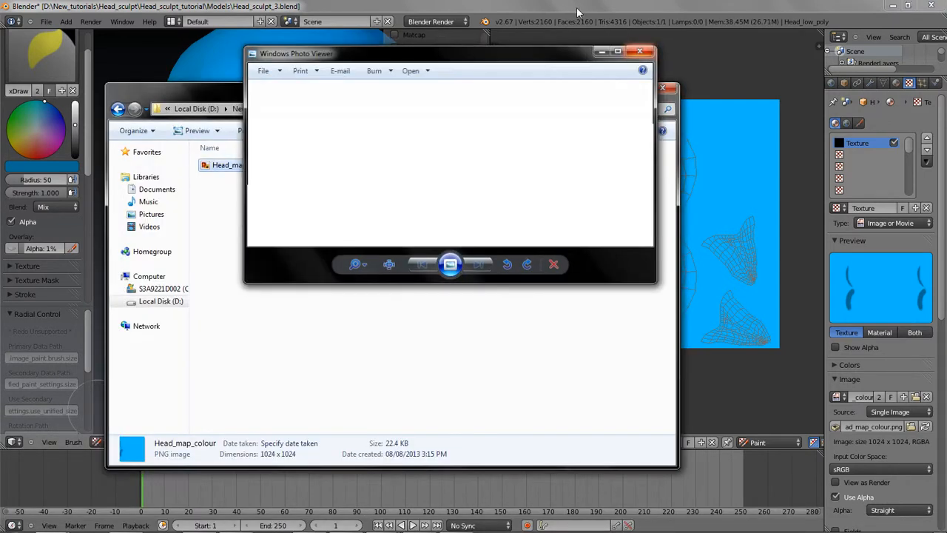
pyautogui.click(577, 7)
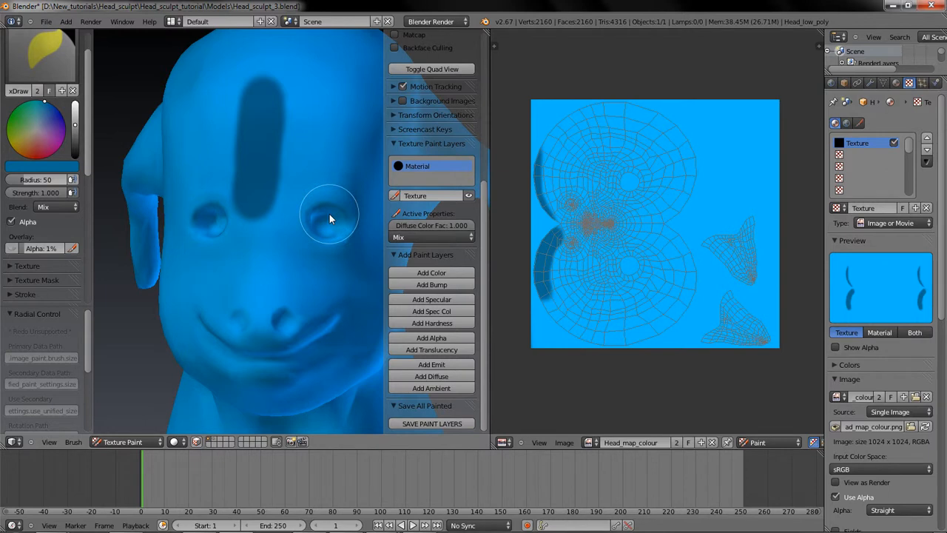
# Step: Undo the dark forehead stripe and raise the brush colour back to full brightness
pyautogui.hotkey('ctrl', 'z')
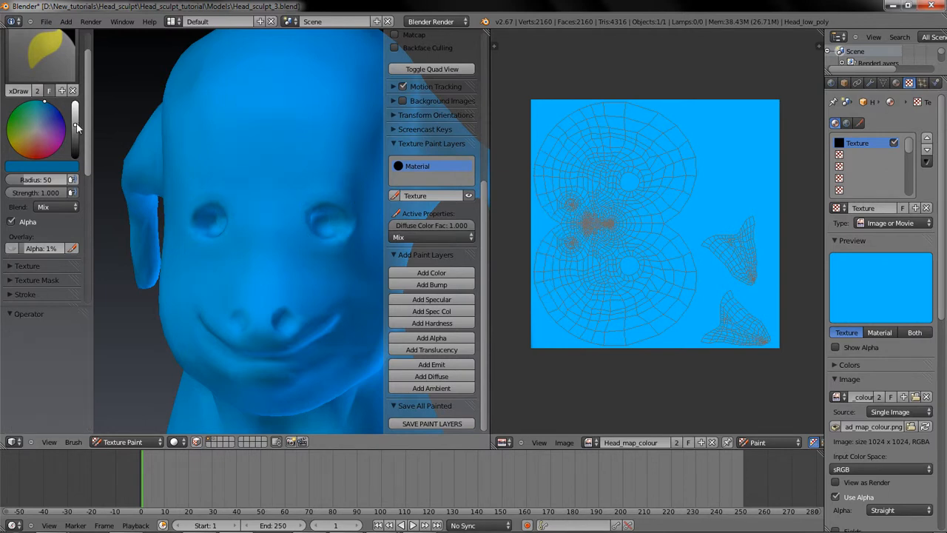
pyautogui.moveTo(76, 126); pyautogui.dragTo(77, 101)
# Step: Save the Head_sculpt_3.blend file over the existing version and save all paint layers again
pyautogui.scroll(-3, 302, 290)
pyautogui.hotkey('ctrl', 's')
pyautogui.click(302, 290)
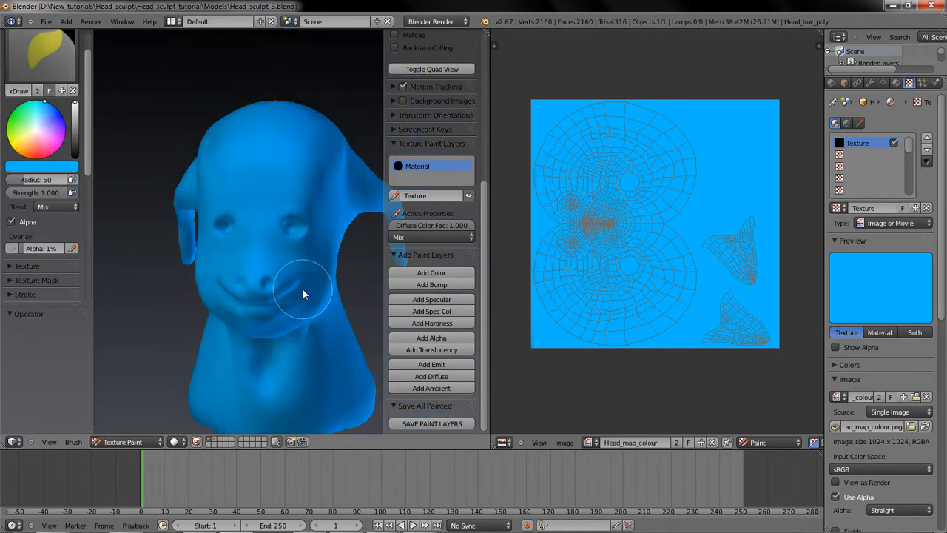
pyautogui.click(447, 425)
pyautogui.moveTo(256, 347); pyautogui.dragTo(330, 350, button='middle')
pyautogui.scroll(6, 330, 349)
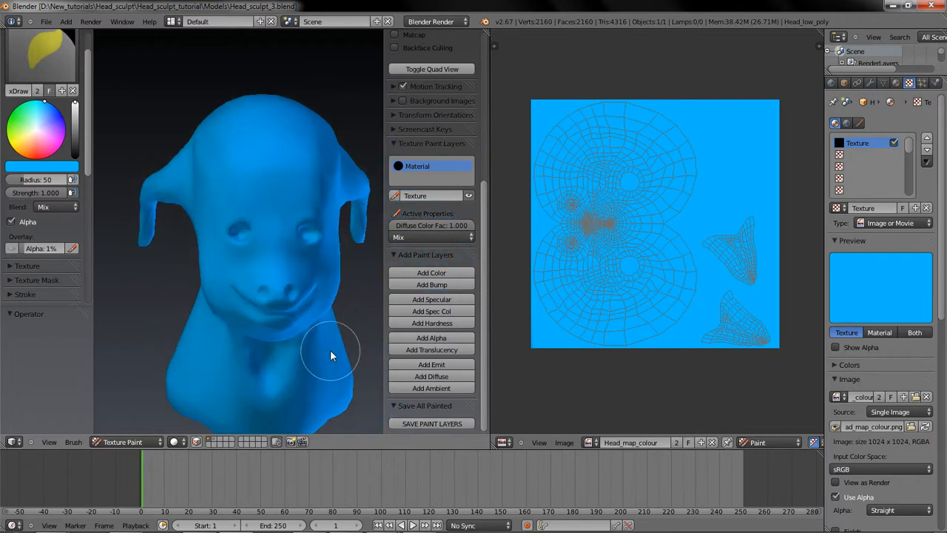
pyautogui.scroll(-2, 330, 350)
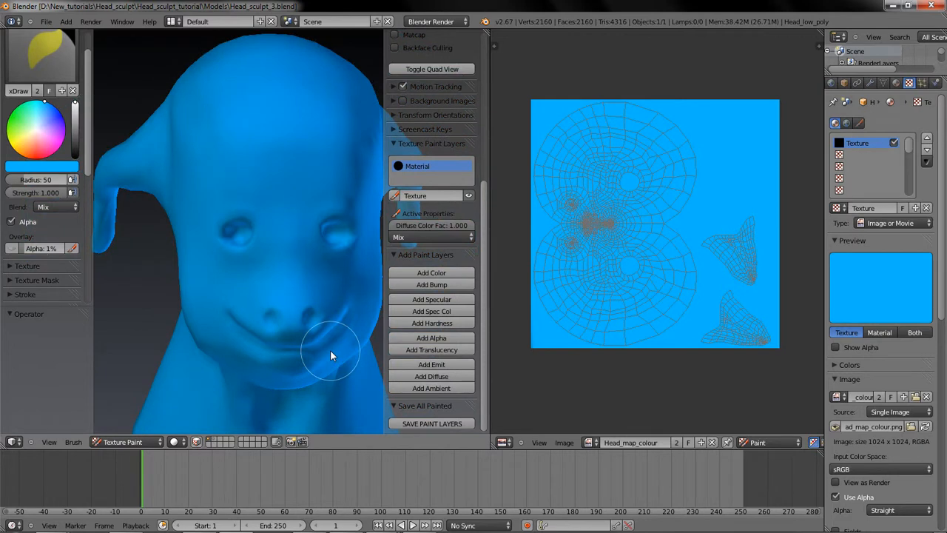
pyautogui.scroll(-5, 330, 349)
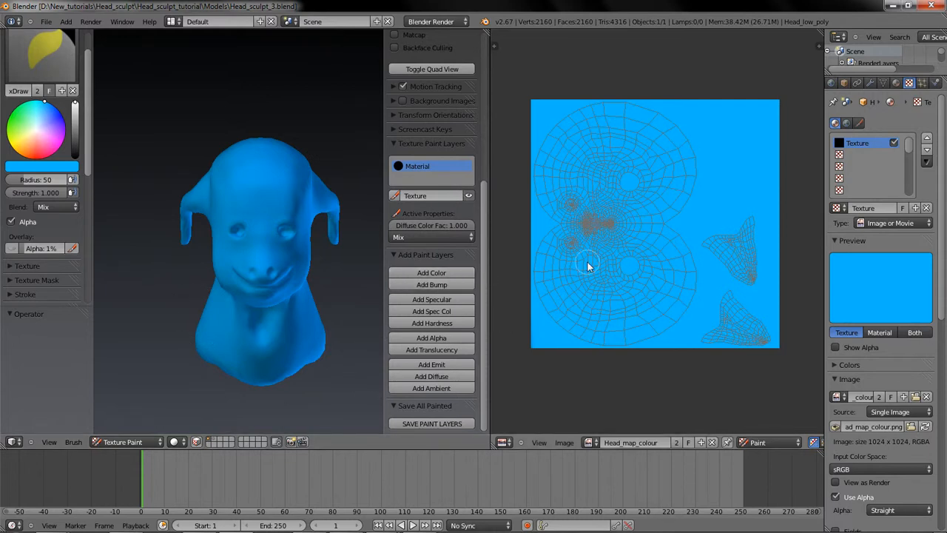
pyautogui.moveTo(201, 504)
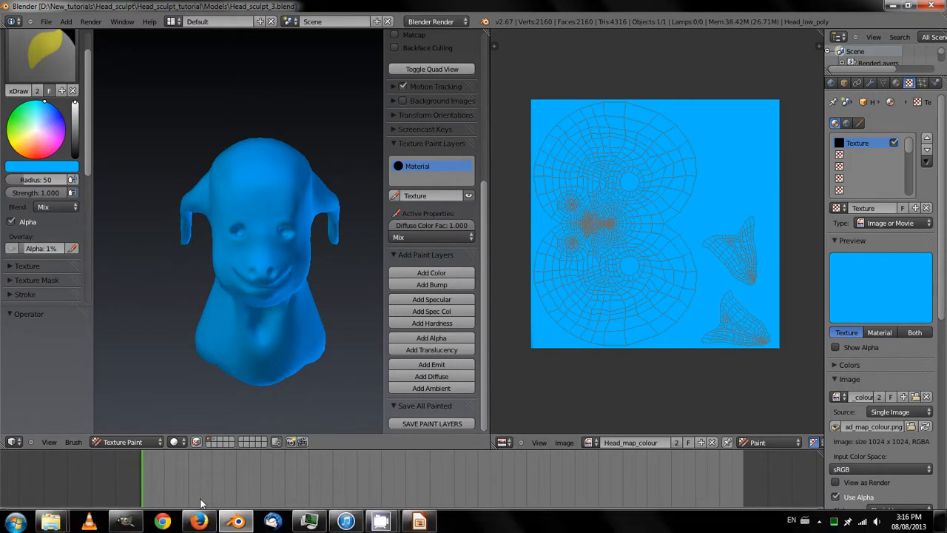
pyautogui.moveTo(374, 522)
pyautogui.click(286, 477)
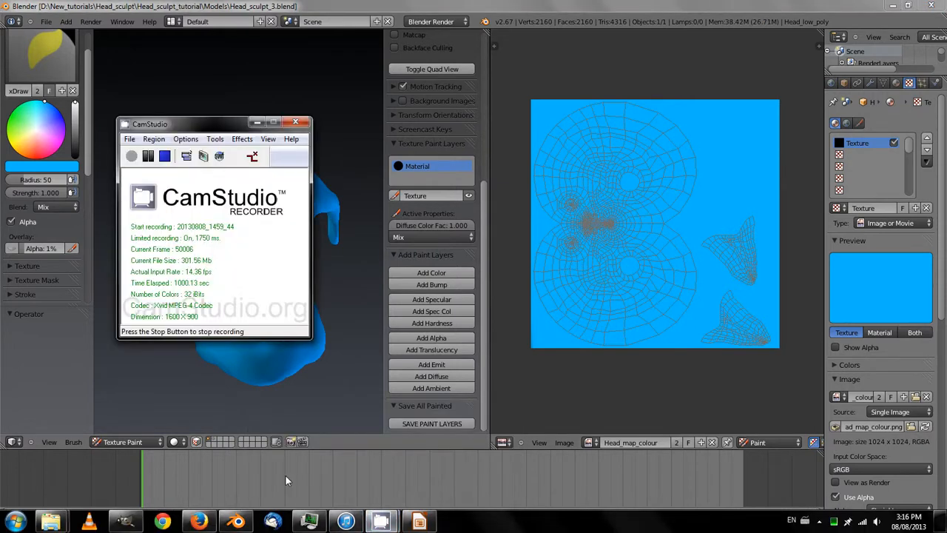